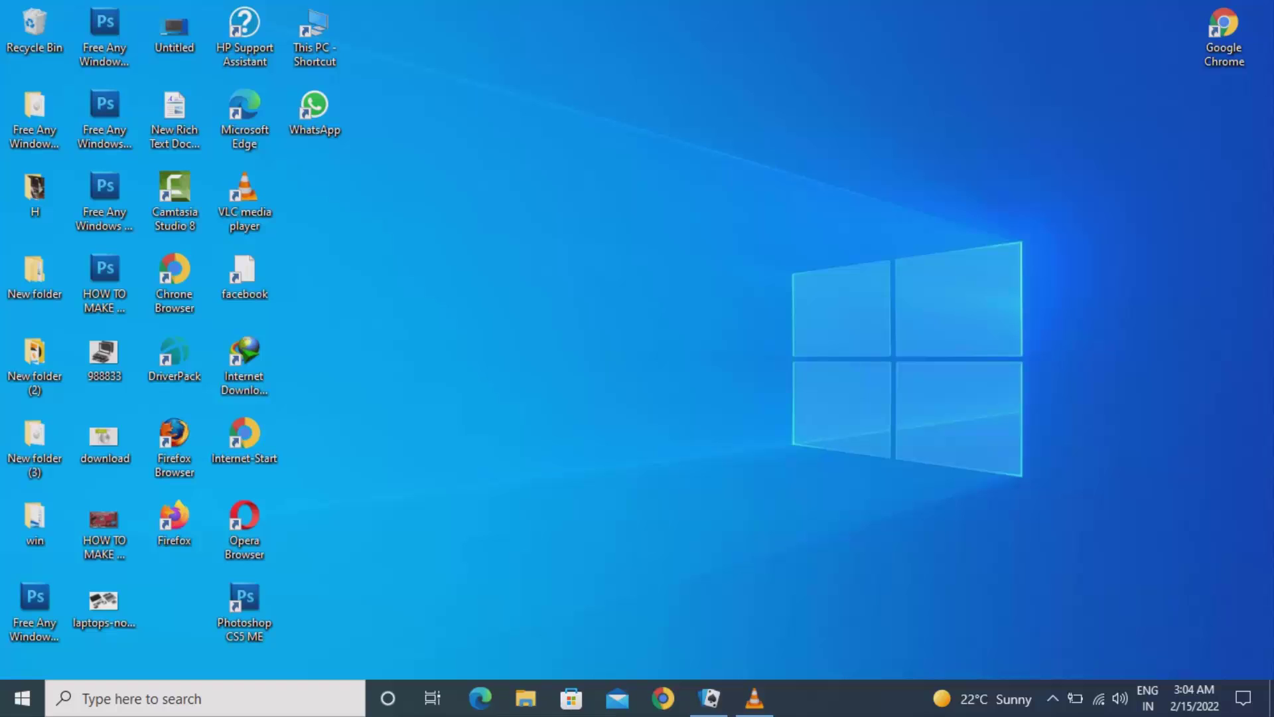
pyautogui.rightClick(582, 289)
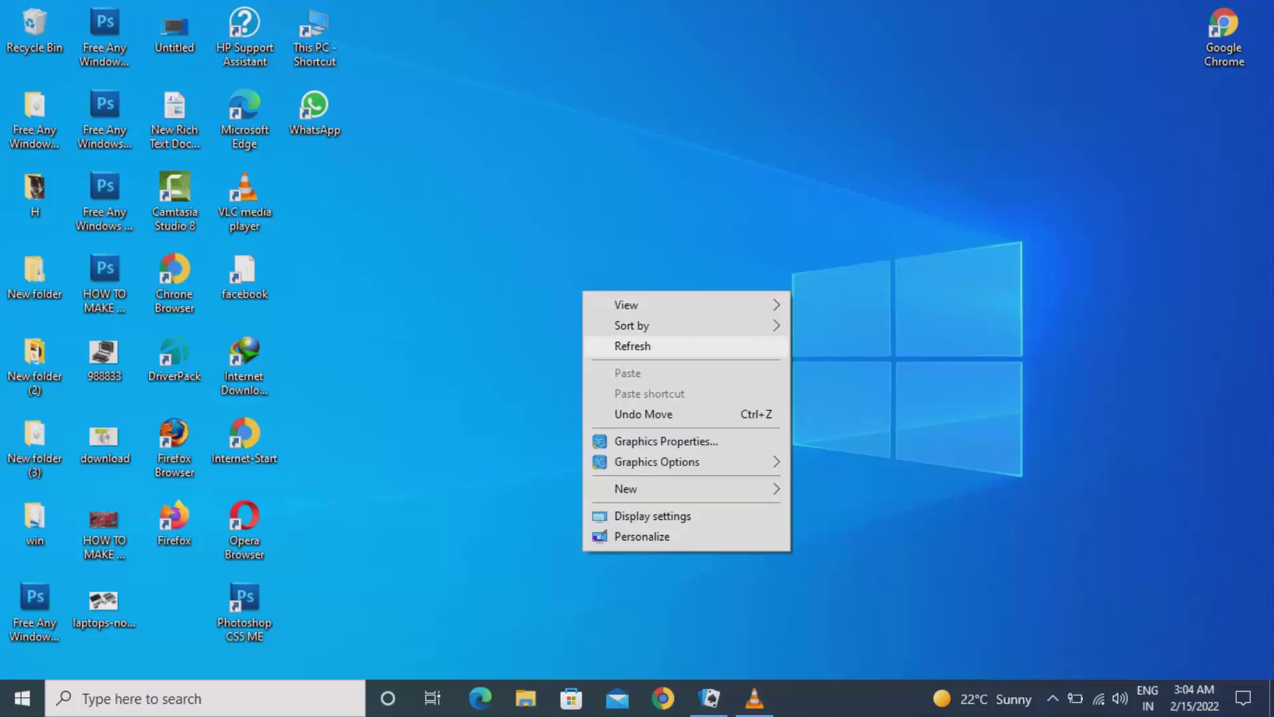
pyautogui.click(657, 344)
pyautogui.rightClick(611, 256)
pyautogui.click(657, 311)
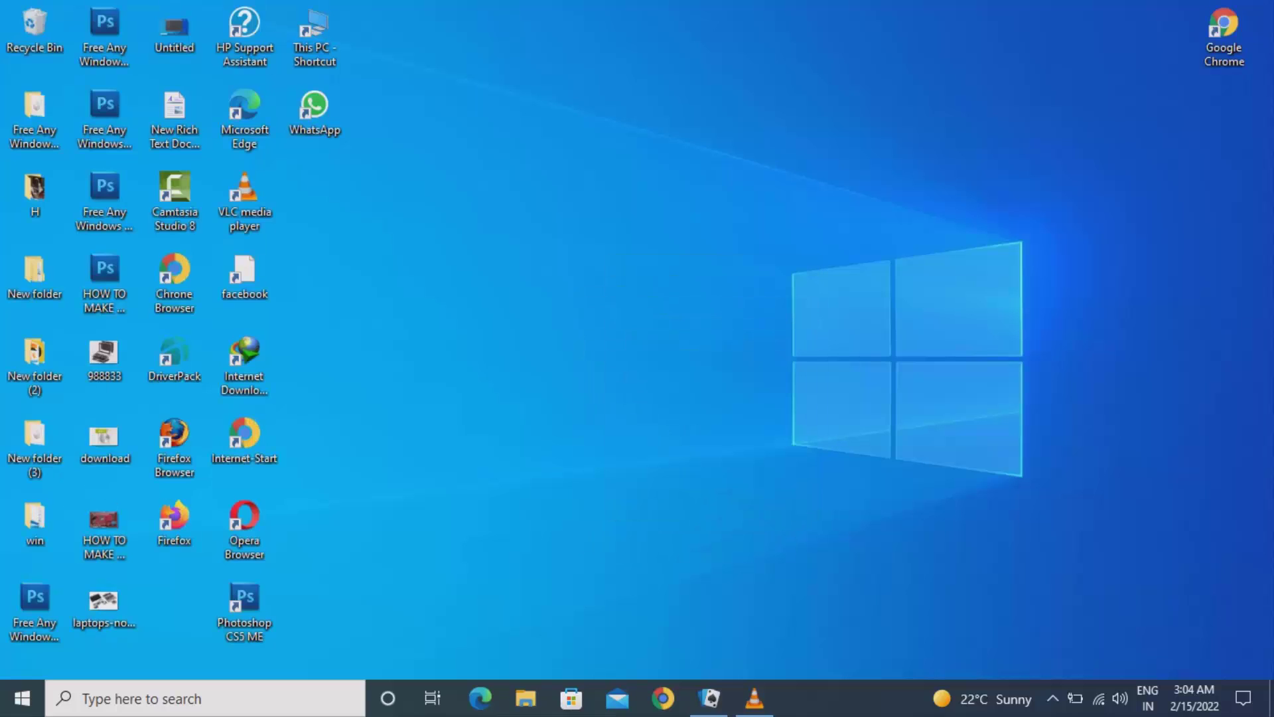
pyautogui.rightClick(633, 256)
pyautogui.click(680, 311)
pyautogui.rightClick(658, 228)
pyautogui.click(708, 284)
pyautogui.rightClick(619, 207)
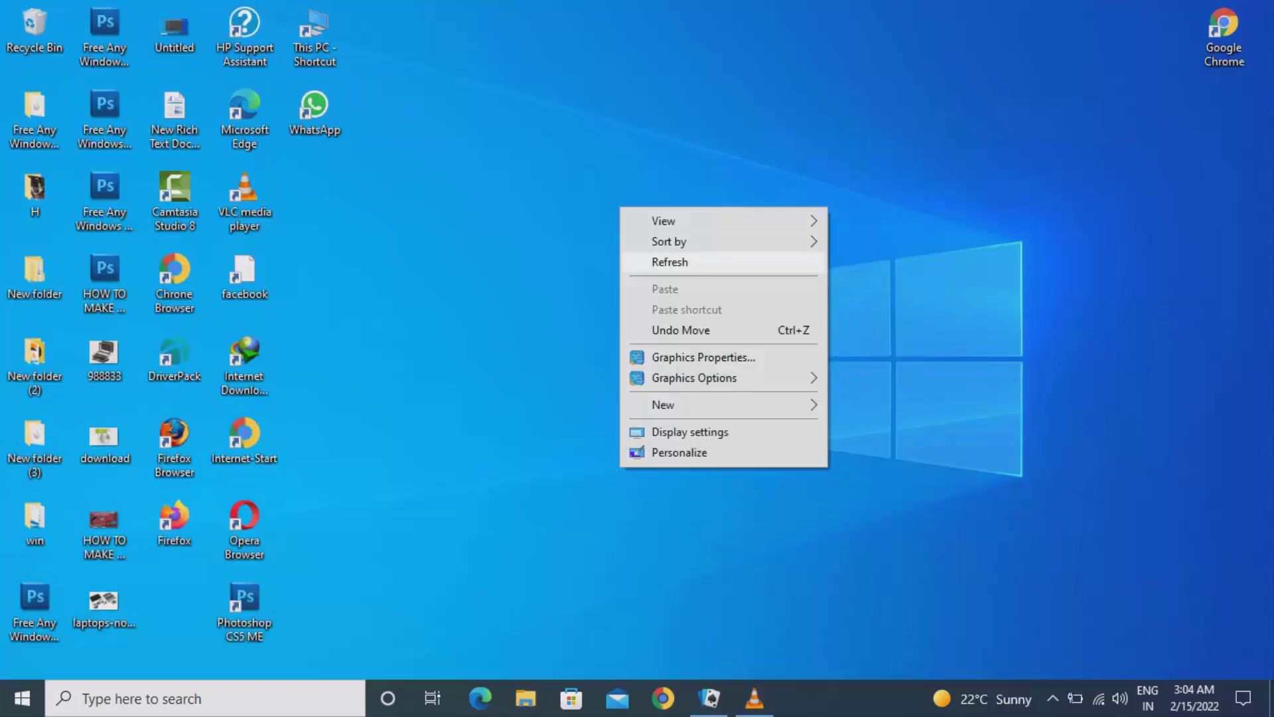
pyautogui.click(664, 262)
pyautogui.rightClick(582, 170)
pyautogui.click(631, 225)
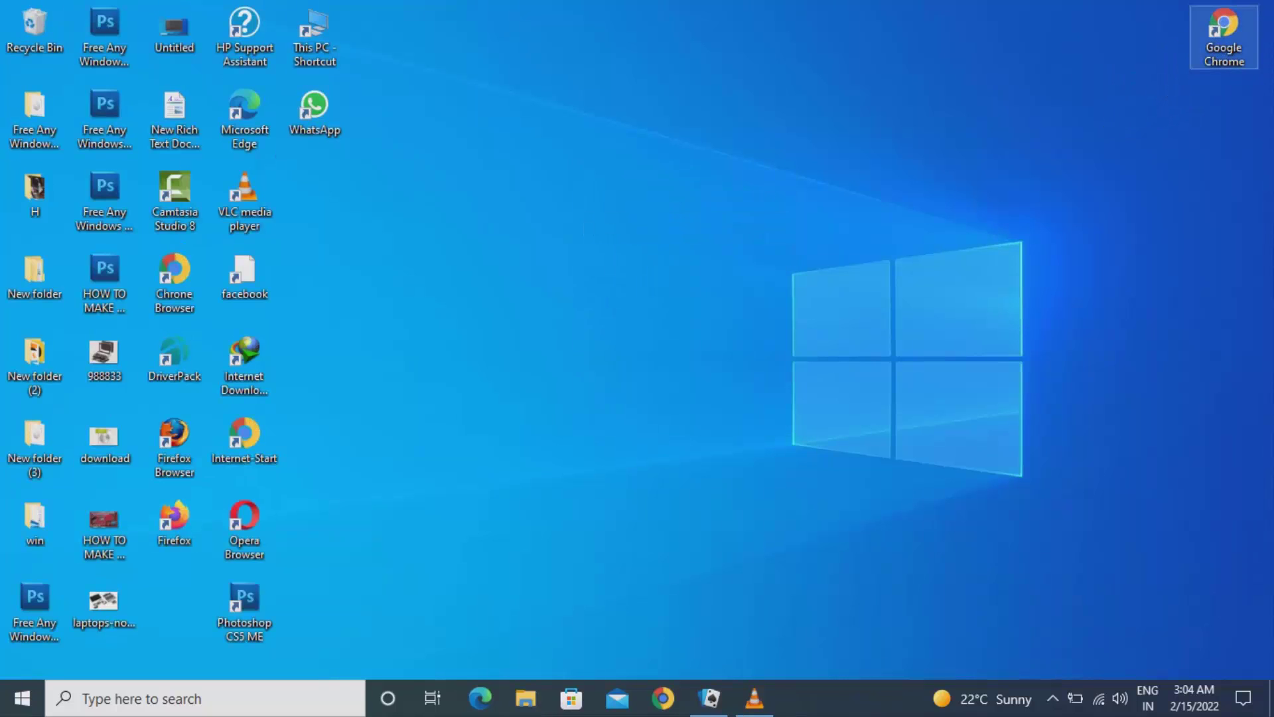
# Open Google Chrome, search for "google" and go to the Google home page from the results.
pyautogui.rightClick(1222, 17)
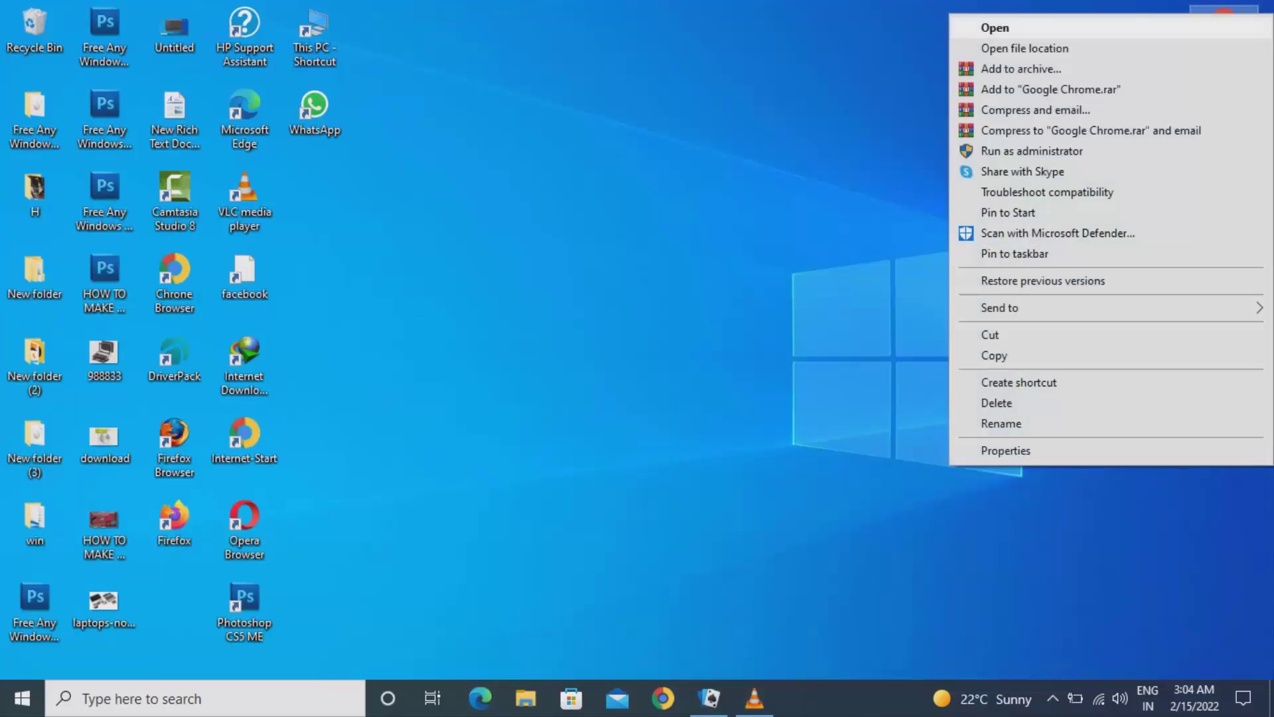
pyautogui.click(1207, 28)
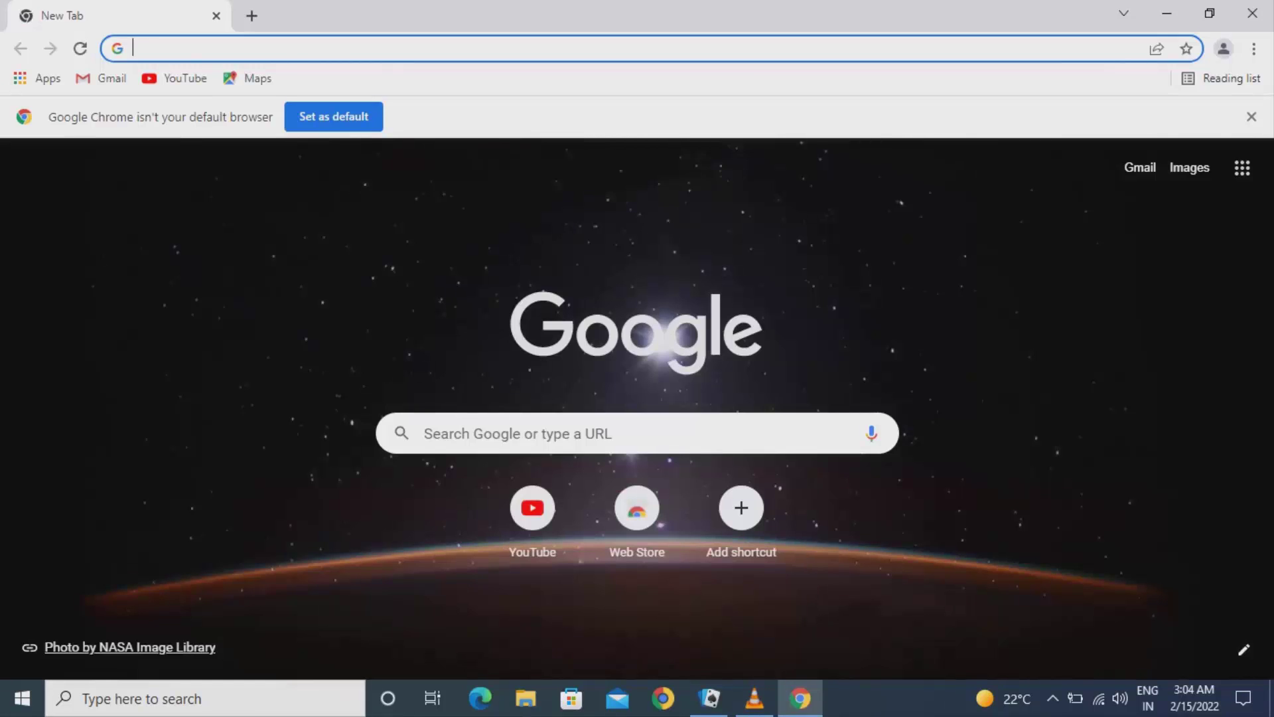
pyautogui.write('go')
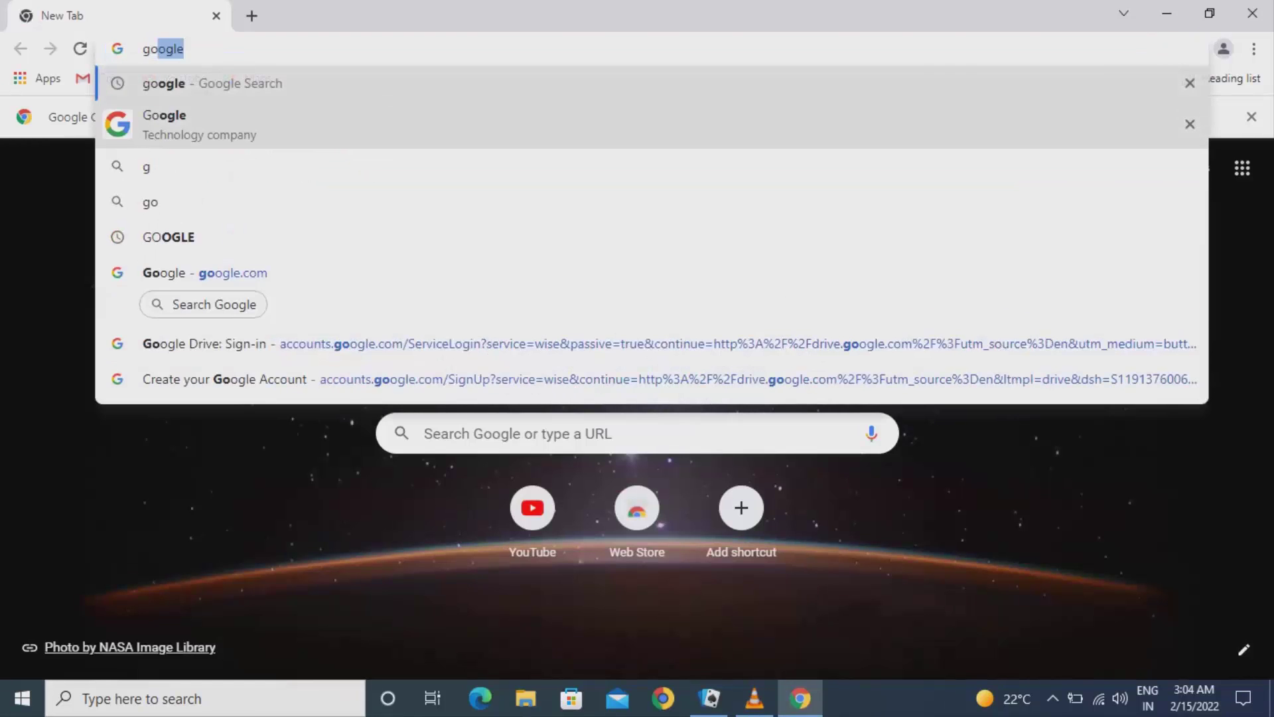
pyautogui.write('o')
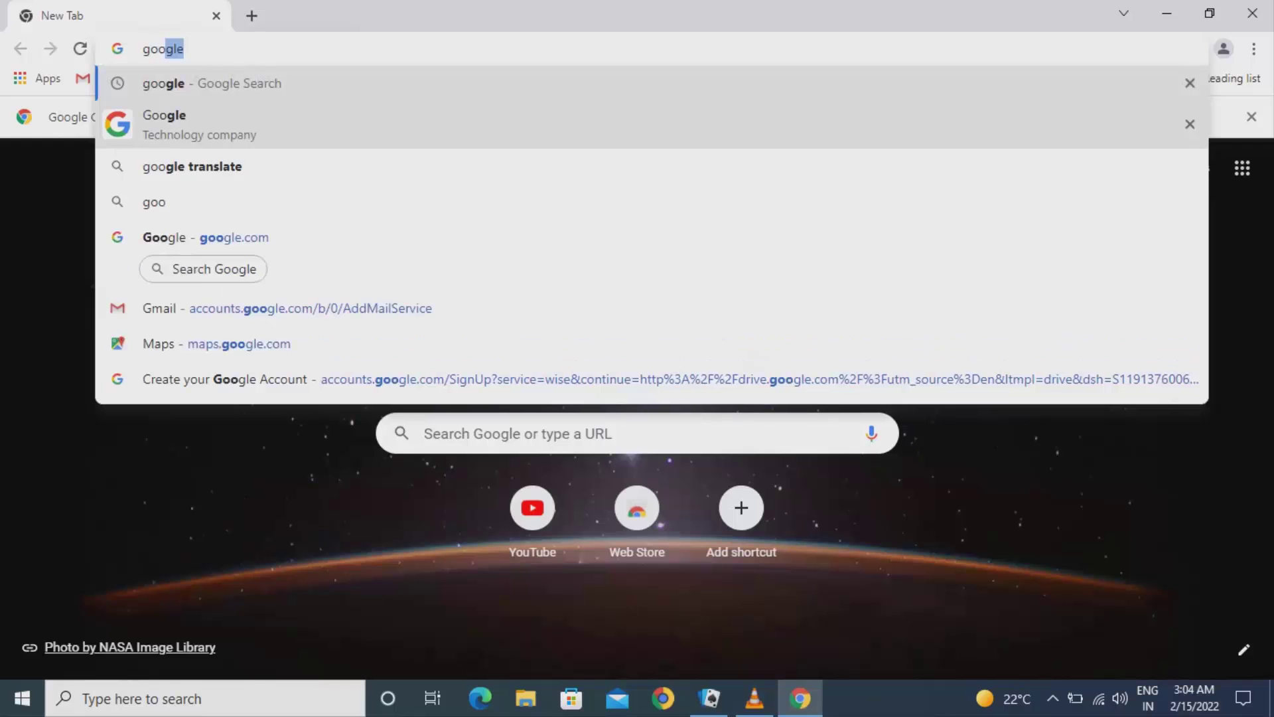
pyautogui.write('gle')
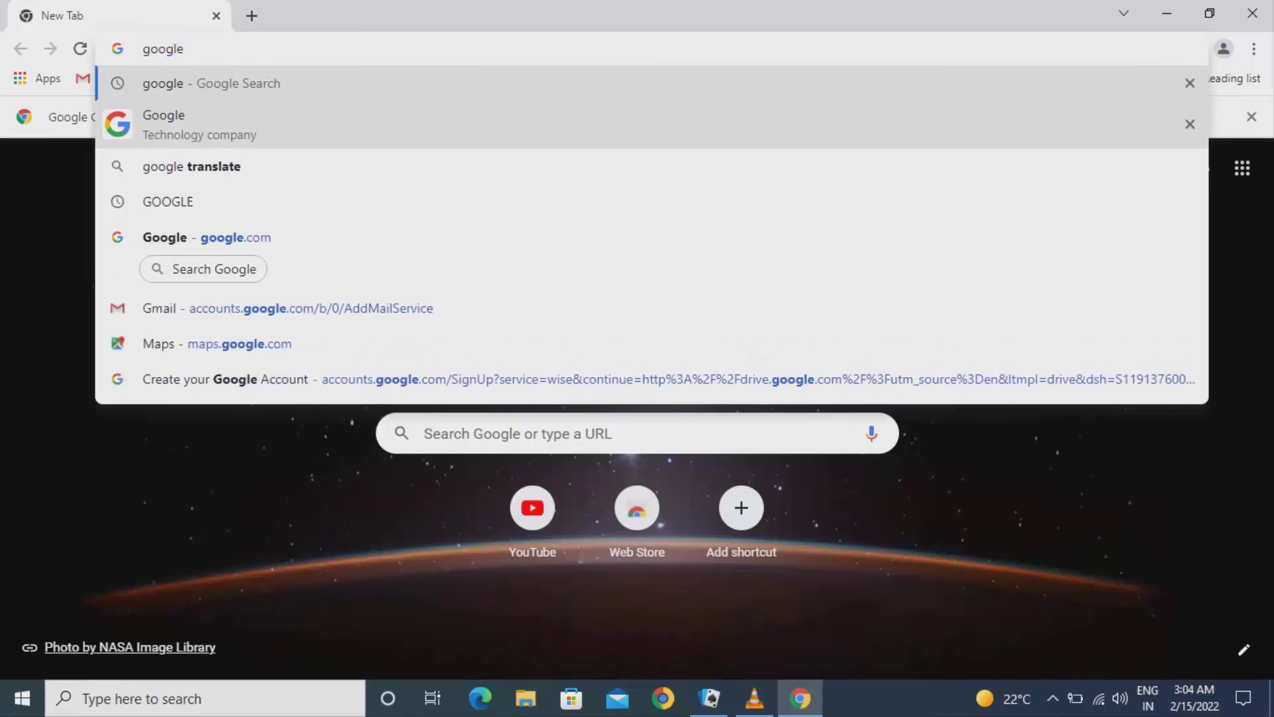
pyautogui.press('Return')
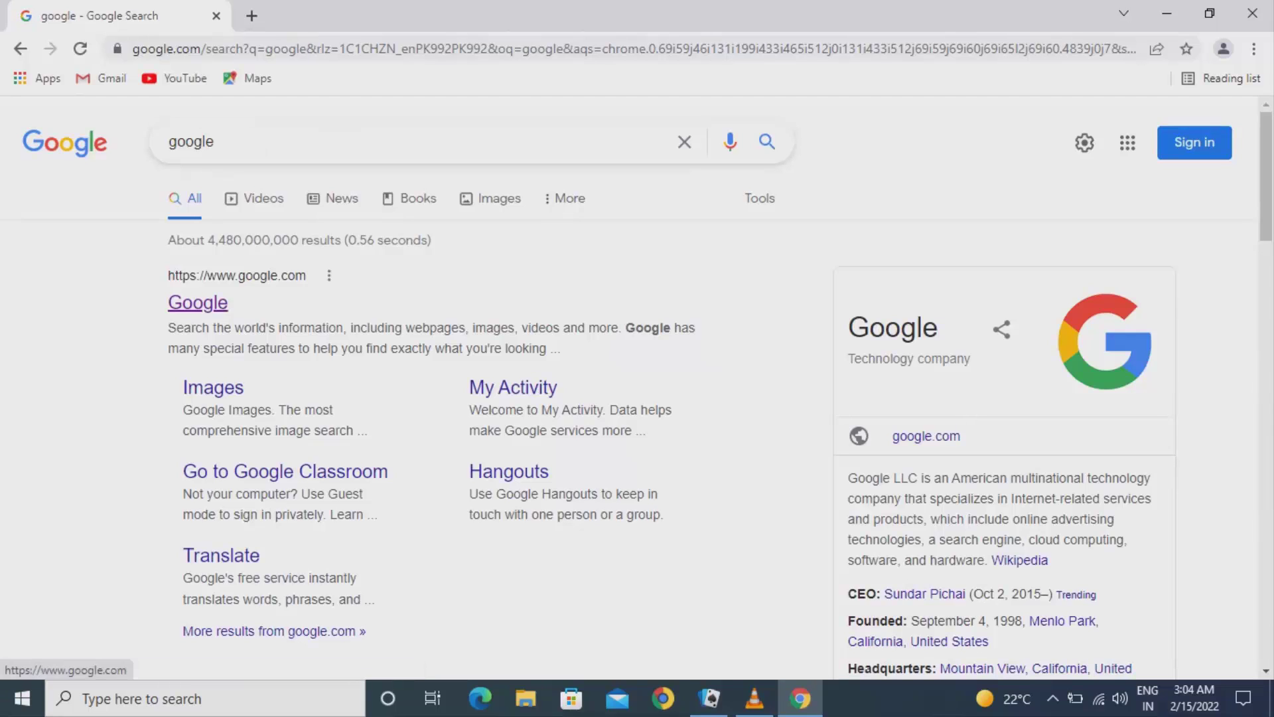
pyautogui.click(198, 302)
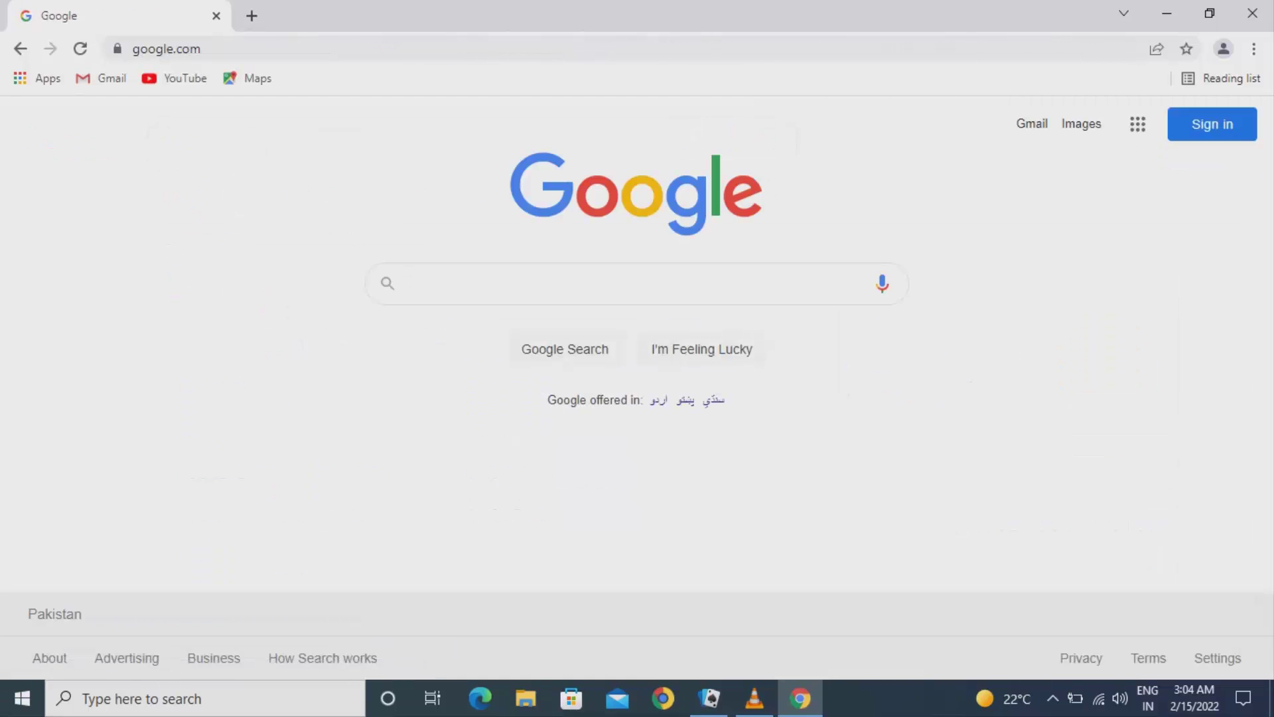
# Search Google for "windows 8.1 download".
pyautogui.write('wi')
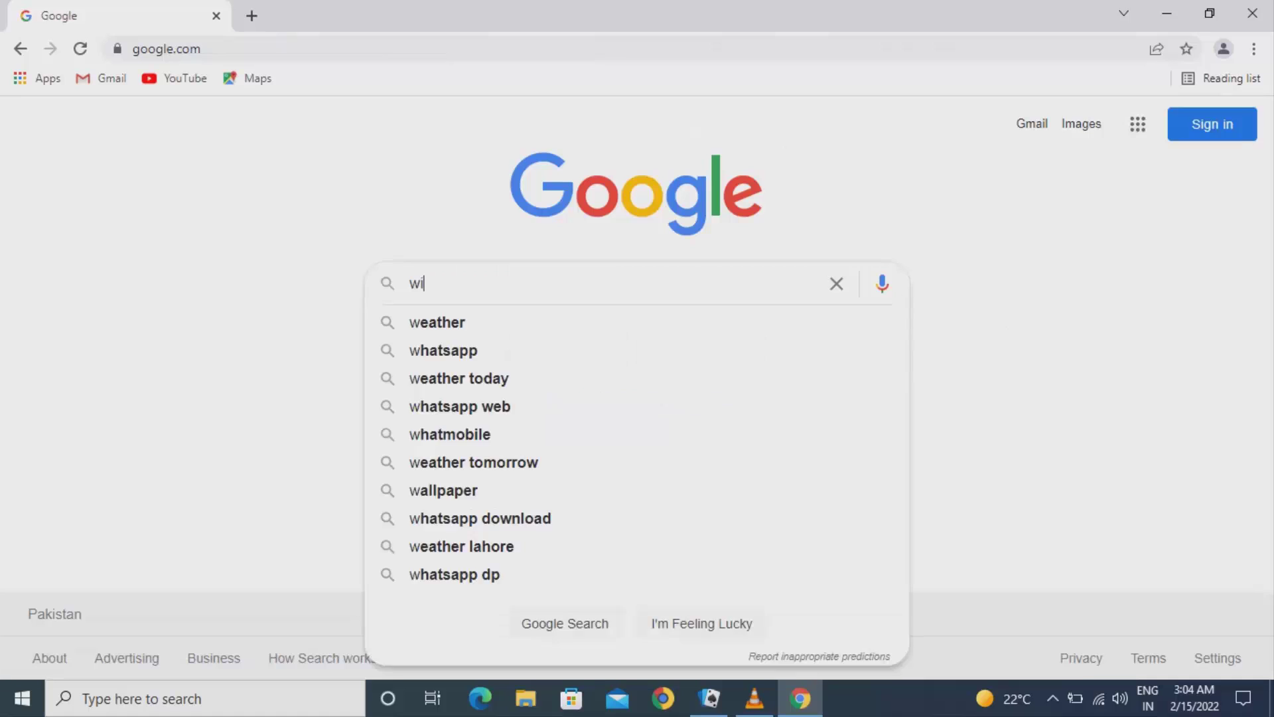
pyautogui.write('nd')
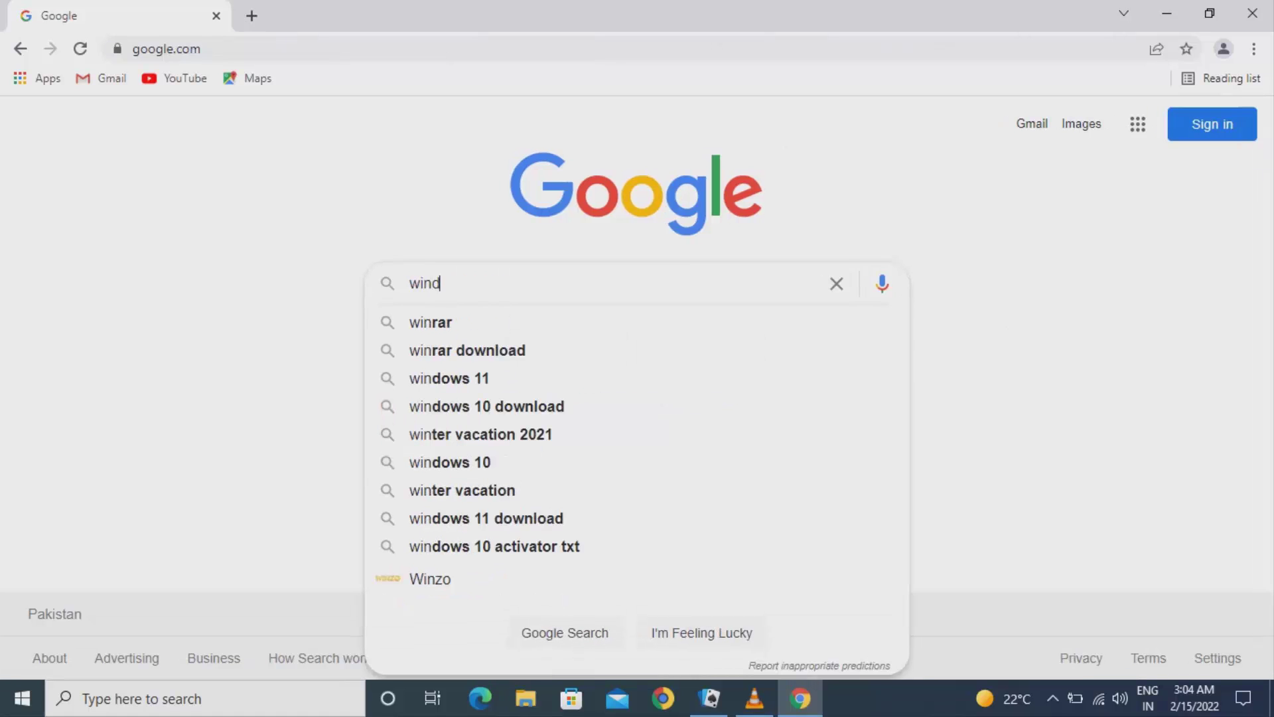
pyautogui.write('ows')
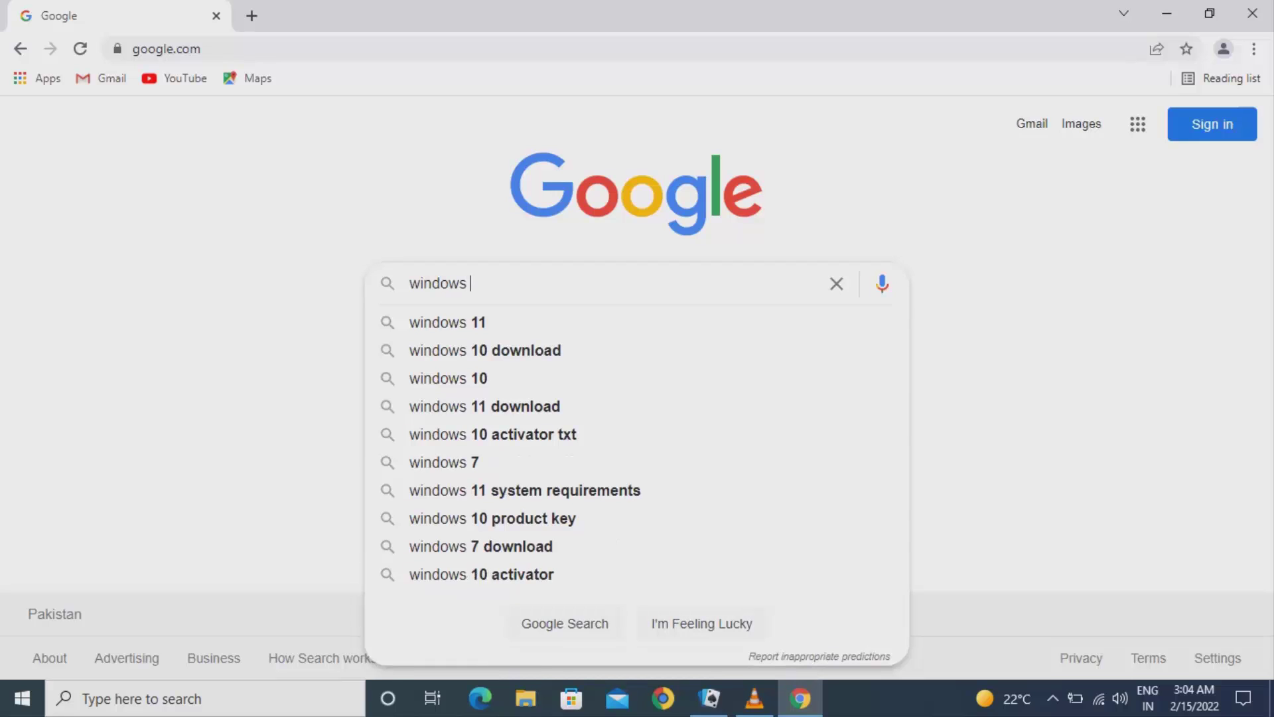
pyautogui.write(' 8')
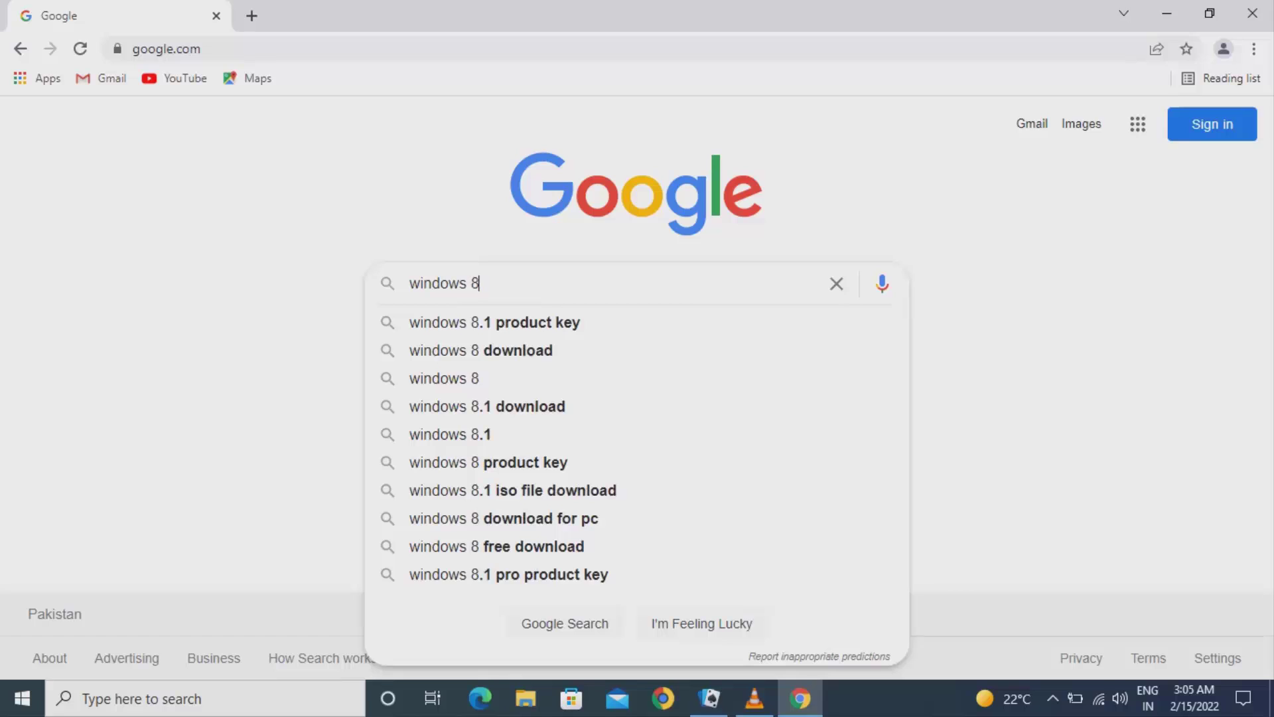
pyautogui.write('.1')
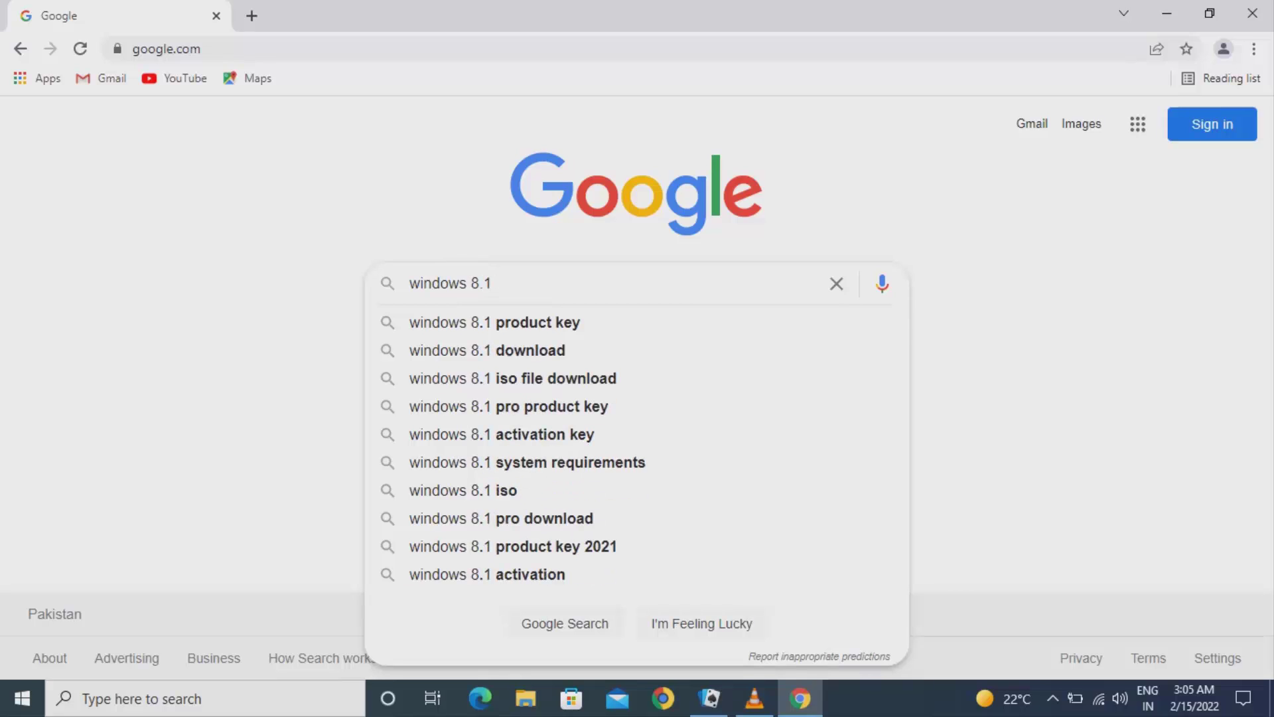
pyautogui.click(529, 350)
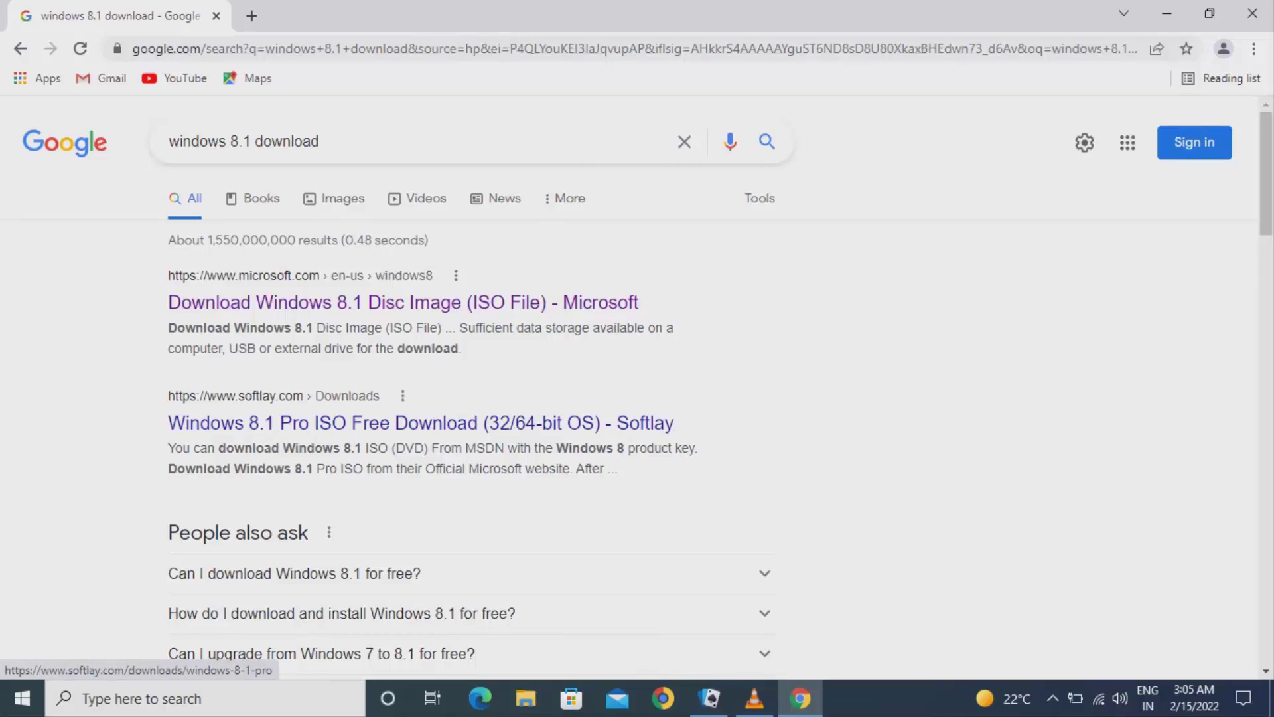
# Open Microsoft's "Download Windows 8.1 Disc Image (ISO File)" result in a new tab and switch to it.
pyautogui.rightClick(426, 300)
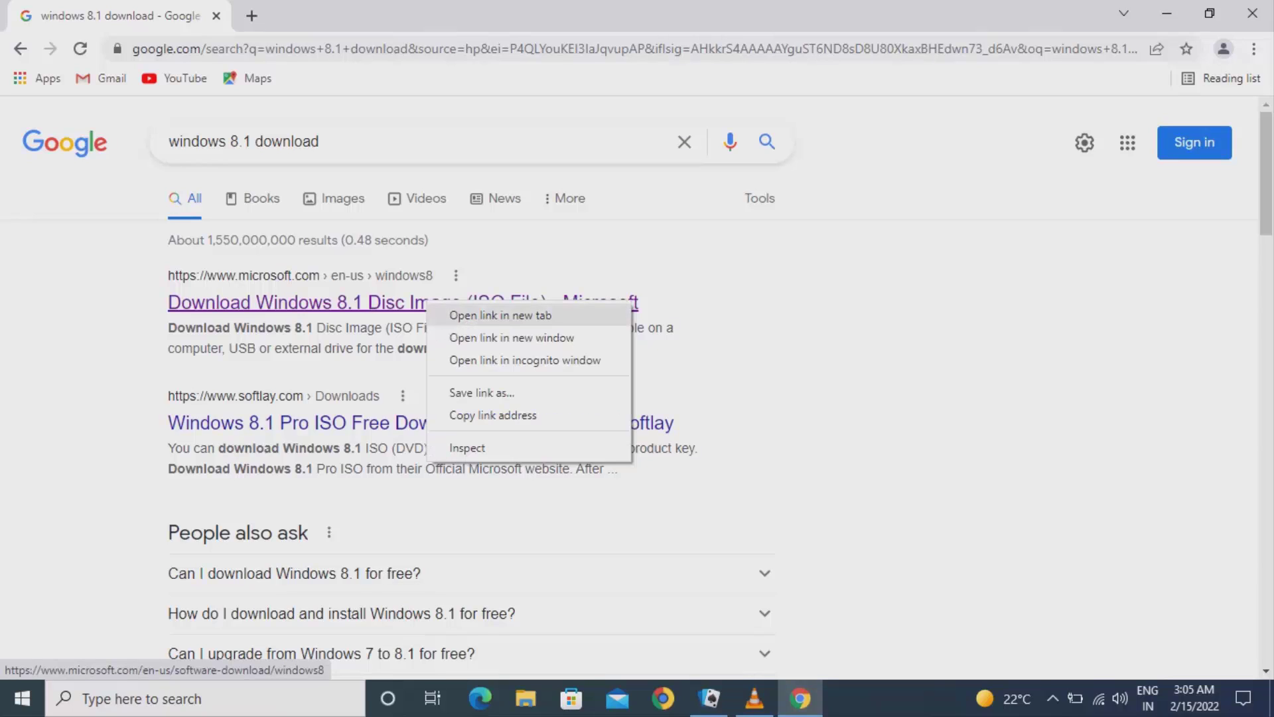
pyautogui.click(465, 311)
pyautogui.click(342, 15)
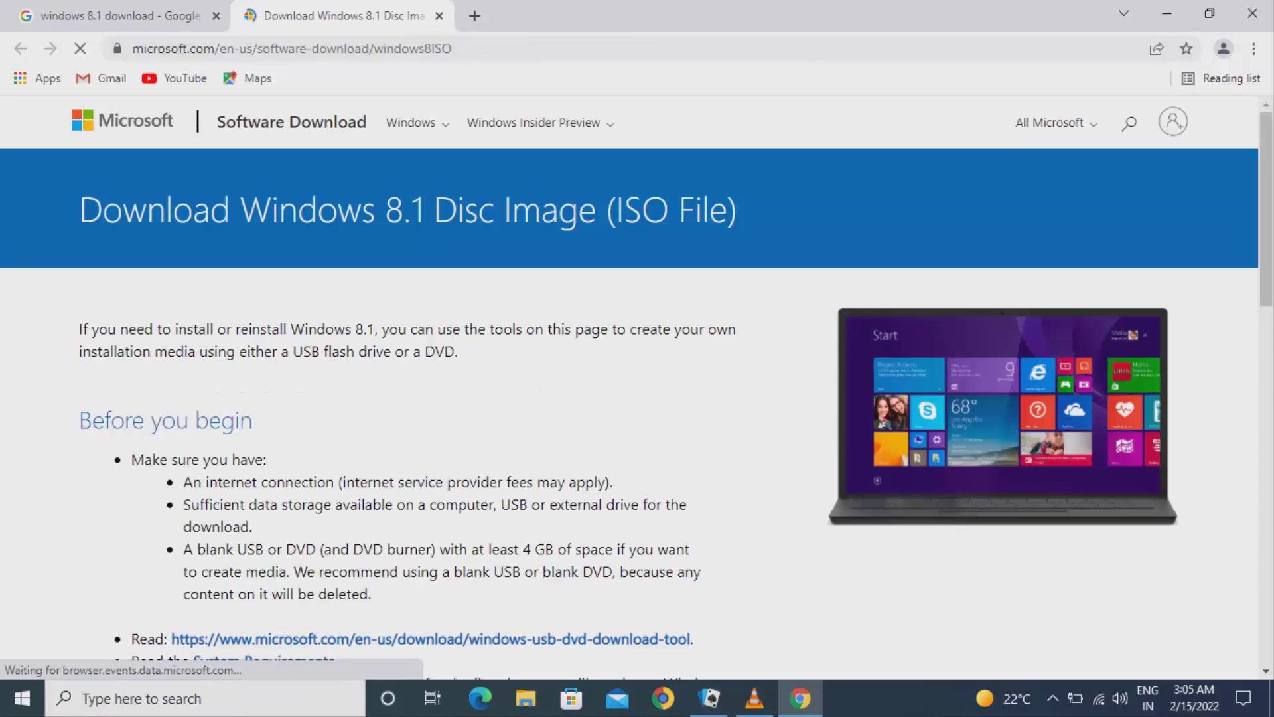
# Choose Windows 8.1 as the edition on the Microsoft download page and confirm it.
pyautogui.scroll(-2, 637, 385)
pyautogui.scroll(-5, 637, 385)
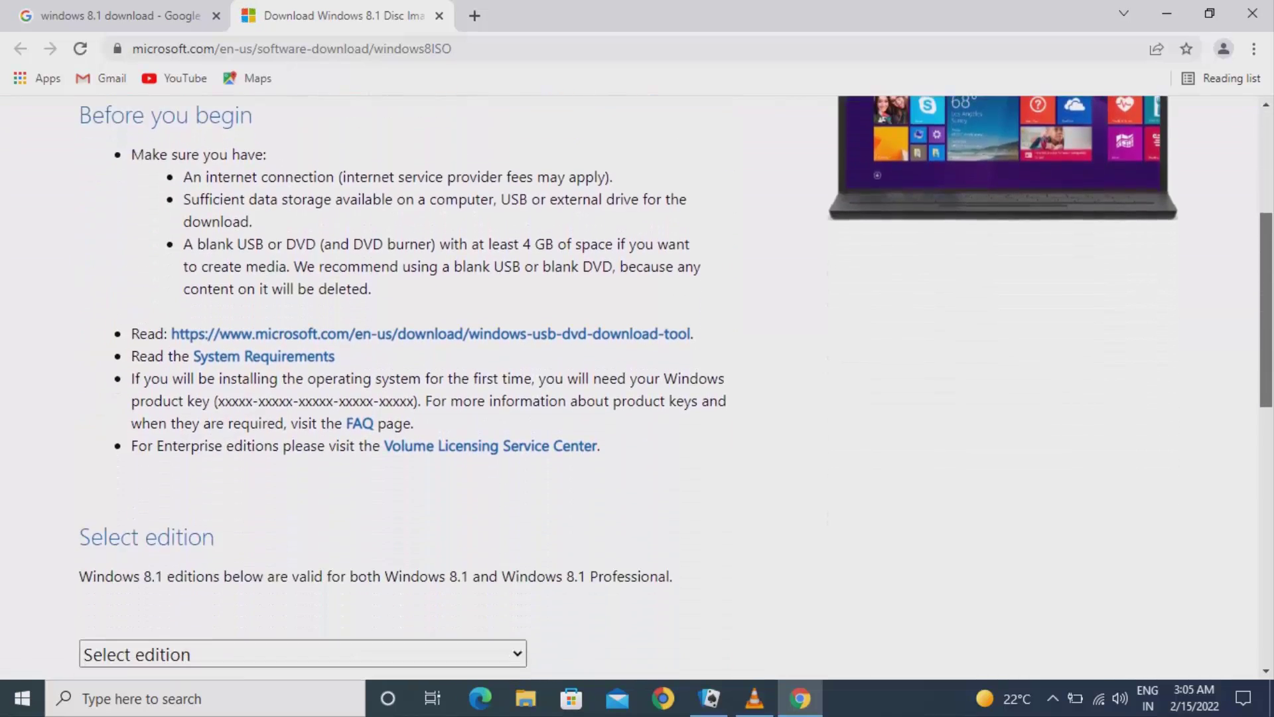
pyautogui.scroll(6, 637, 385)
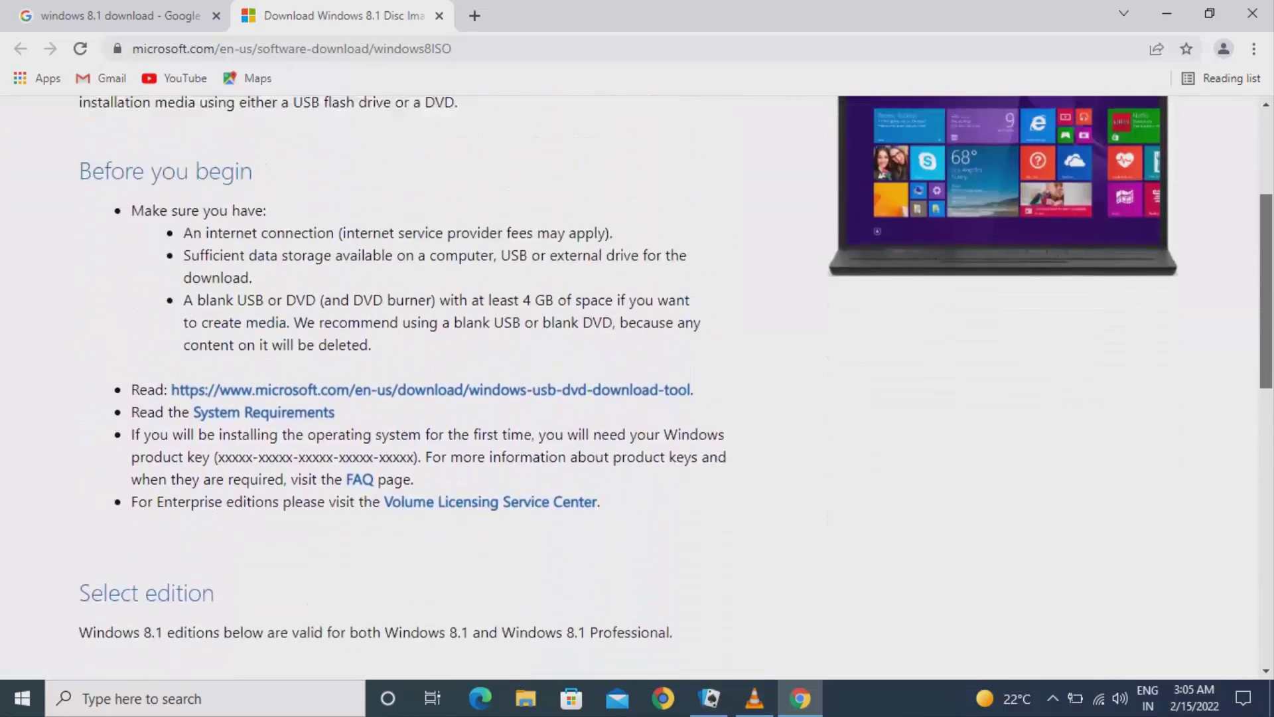
pyautogui.scroll(-4, 637, 385)
pyautogui.scroll(-2, 637, 385)
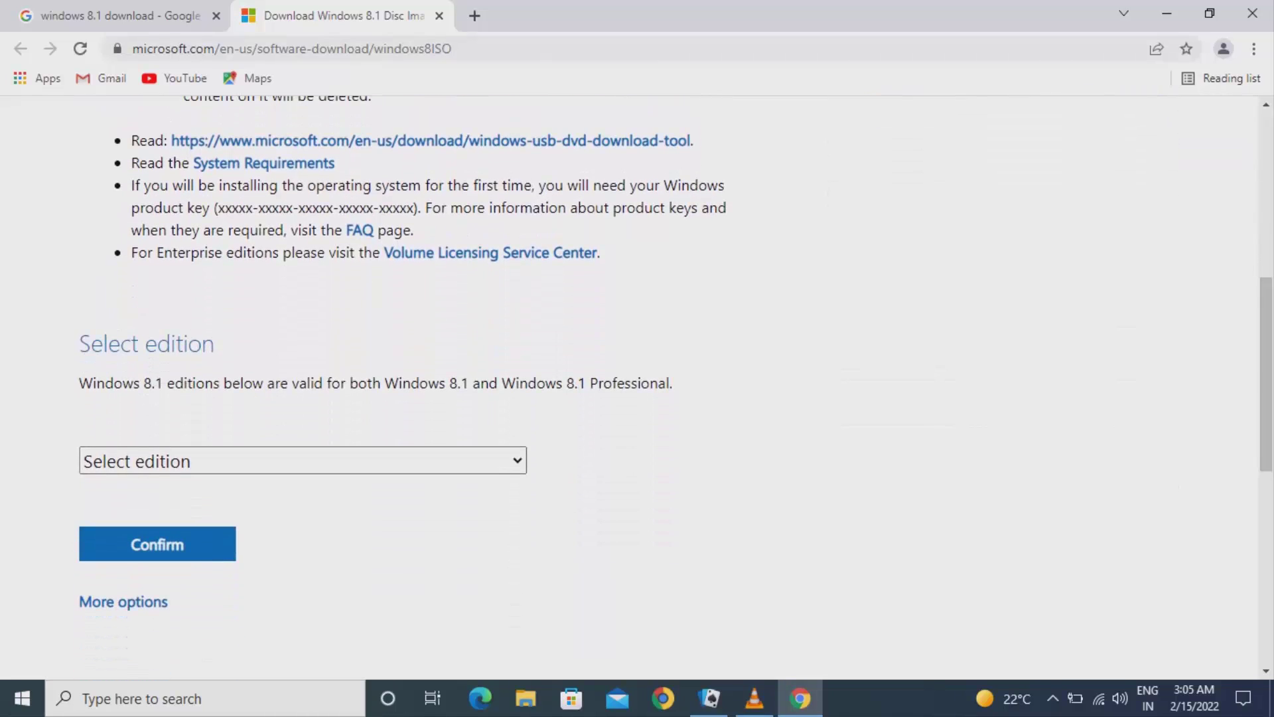
pyautogui.click(303, 460)
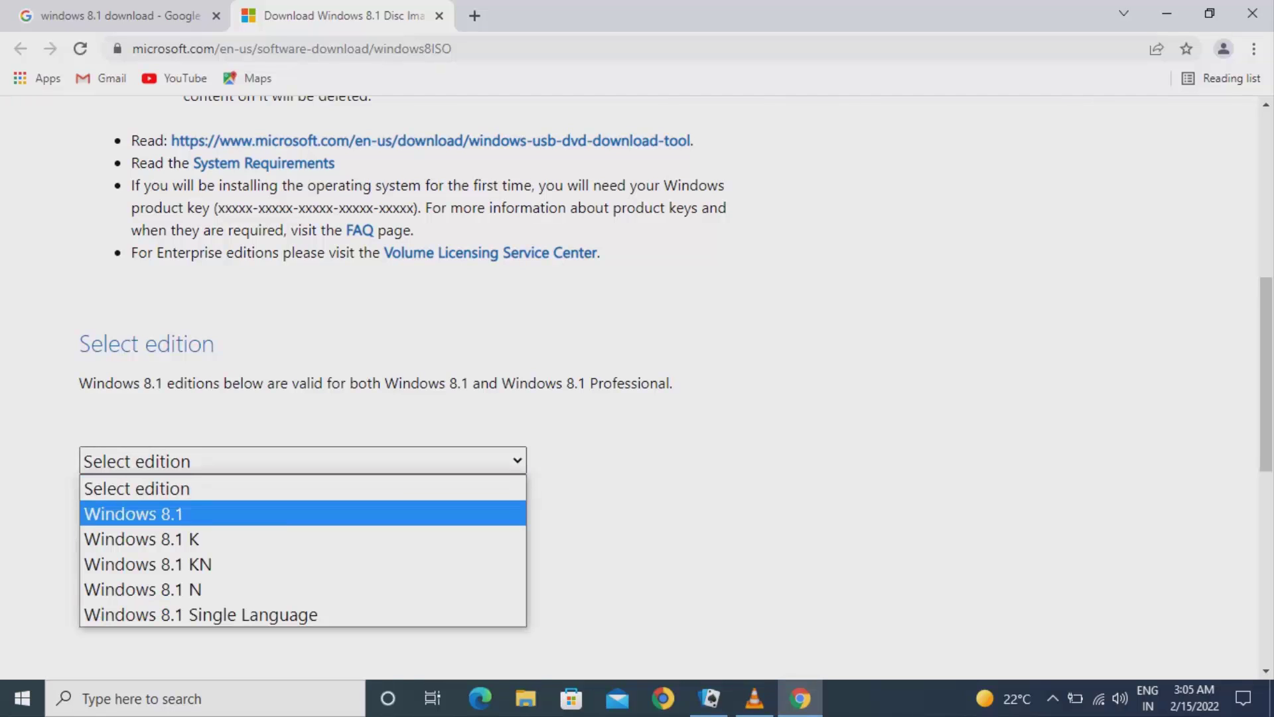
pyautogui.click(303, 513)
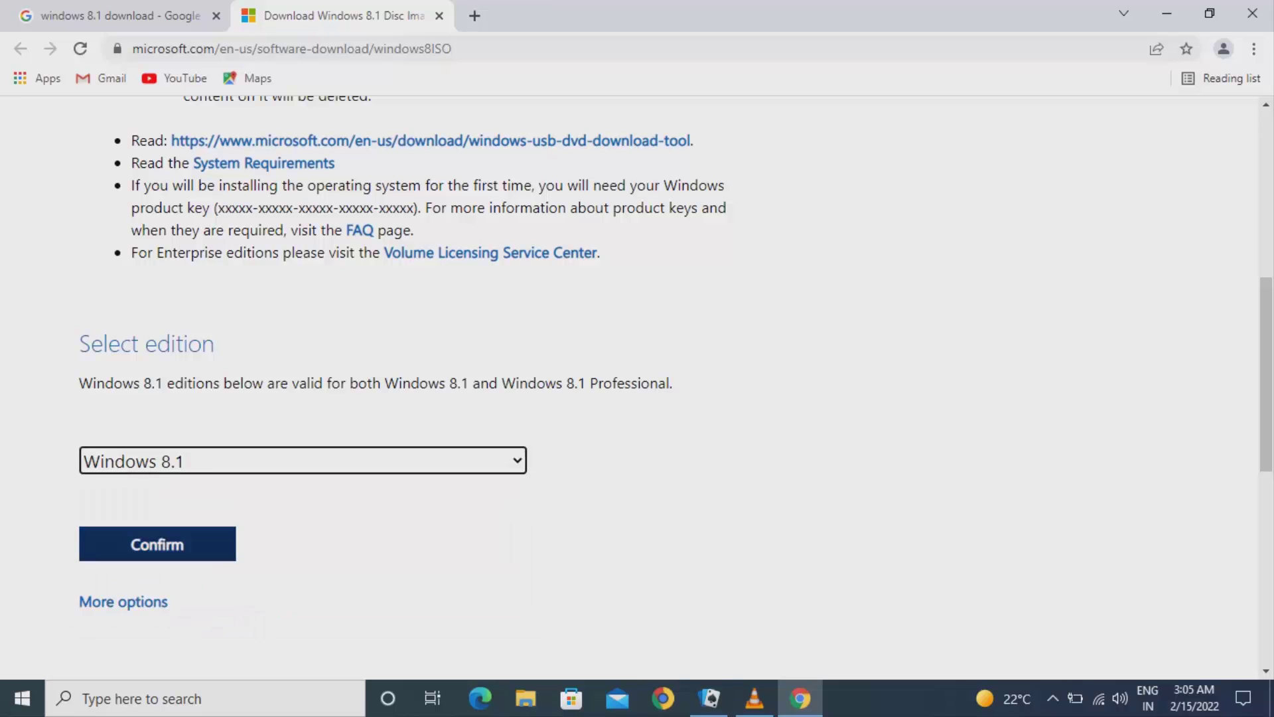
pyautogui.click(157, 543)
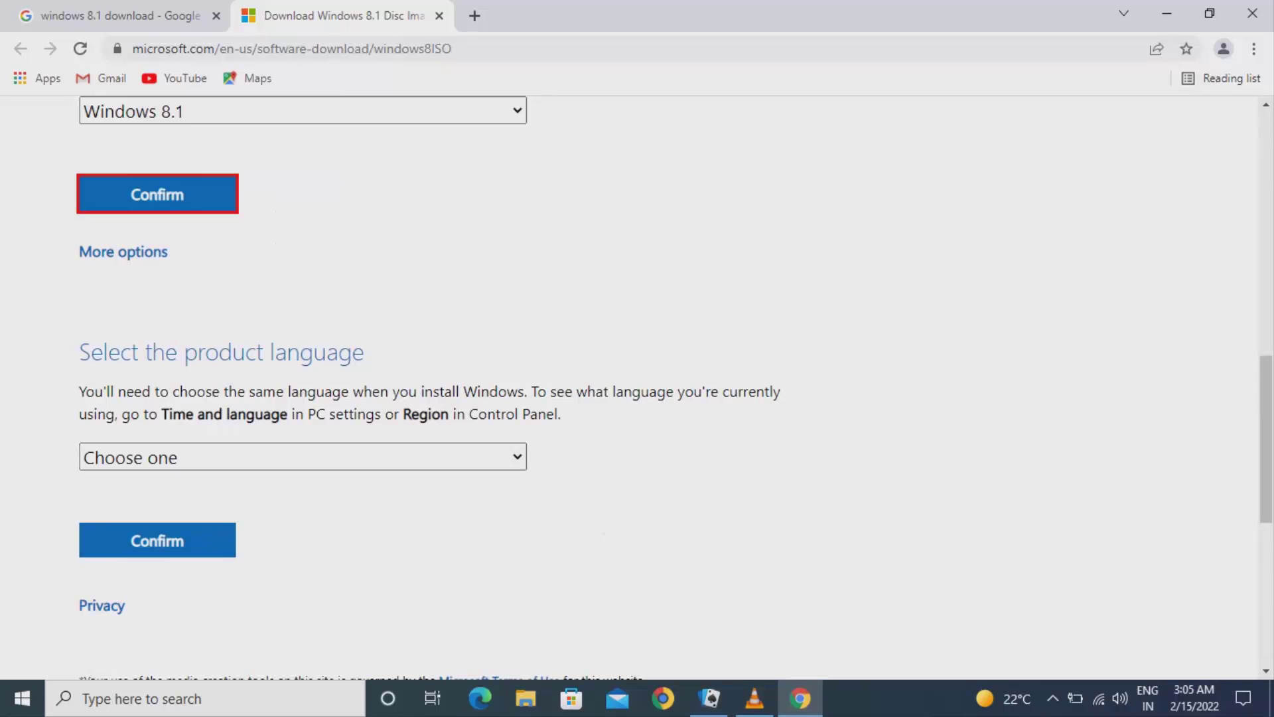
# Choose English as the product language and confirm it.
pyautogui.scroll(2, 675, 388)
pyautogui.scroll(-2, 675, 388)
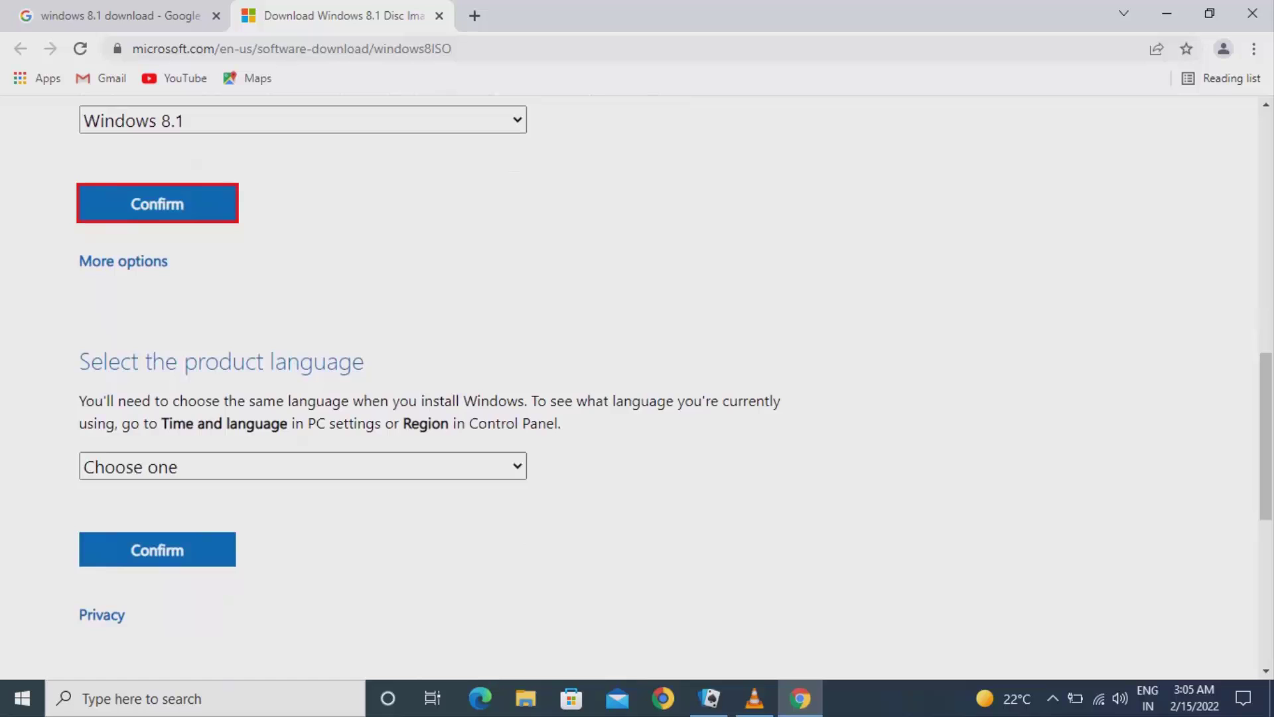
pyautogui.click(303, 466)
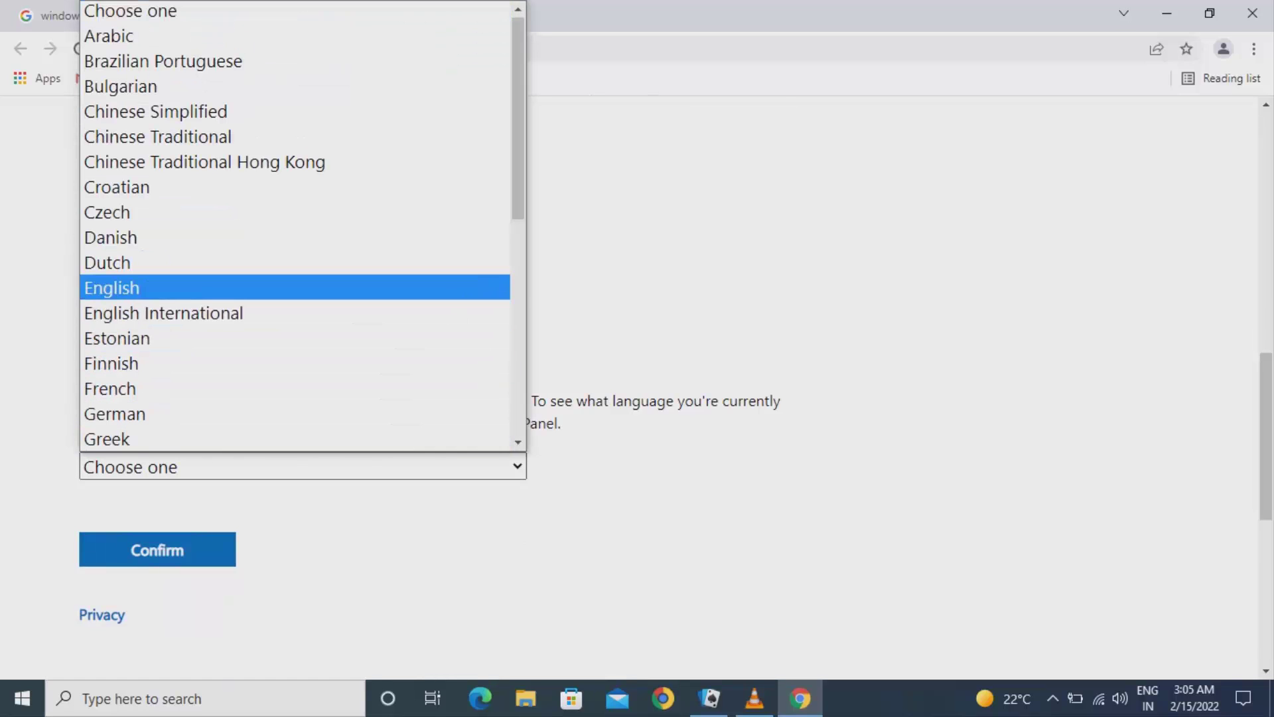
pyautogui.click(112, 287)
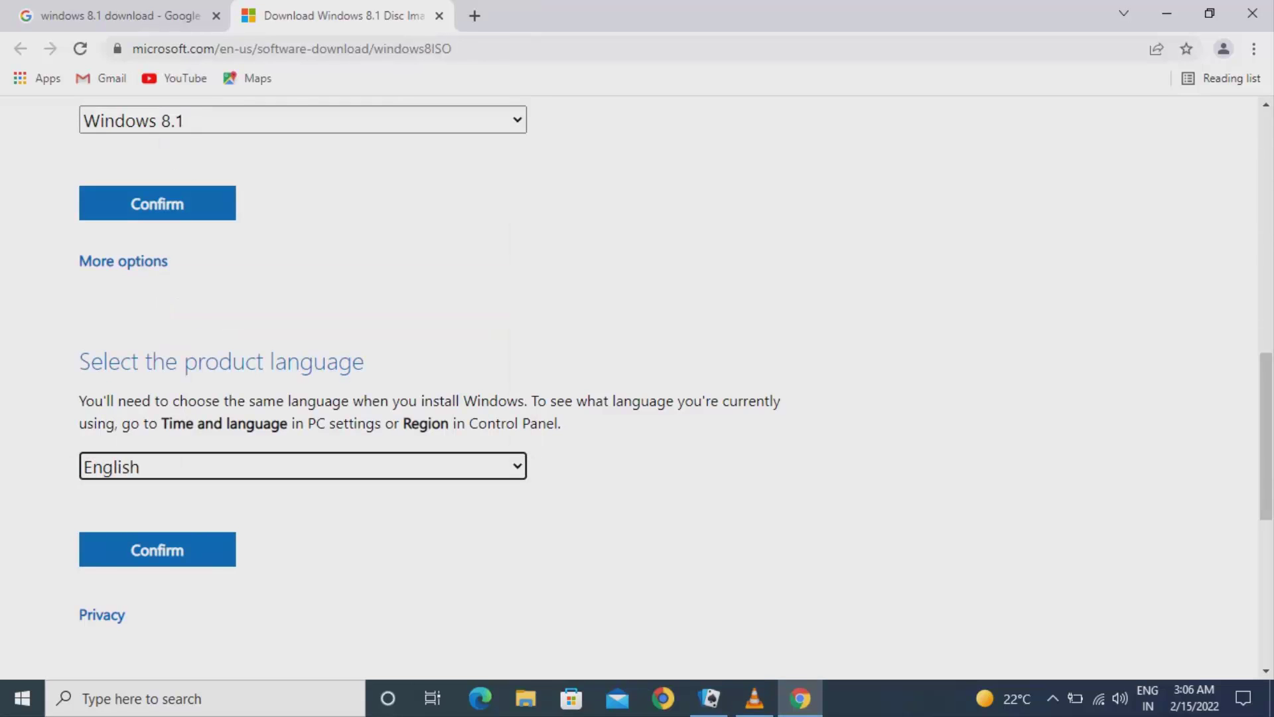
pyautogui.click(158, 549)
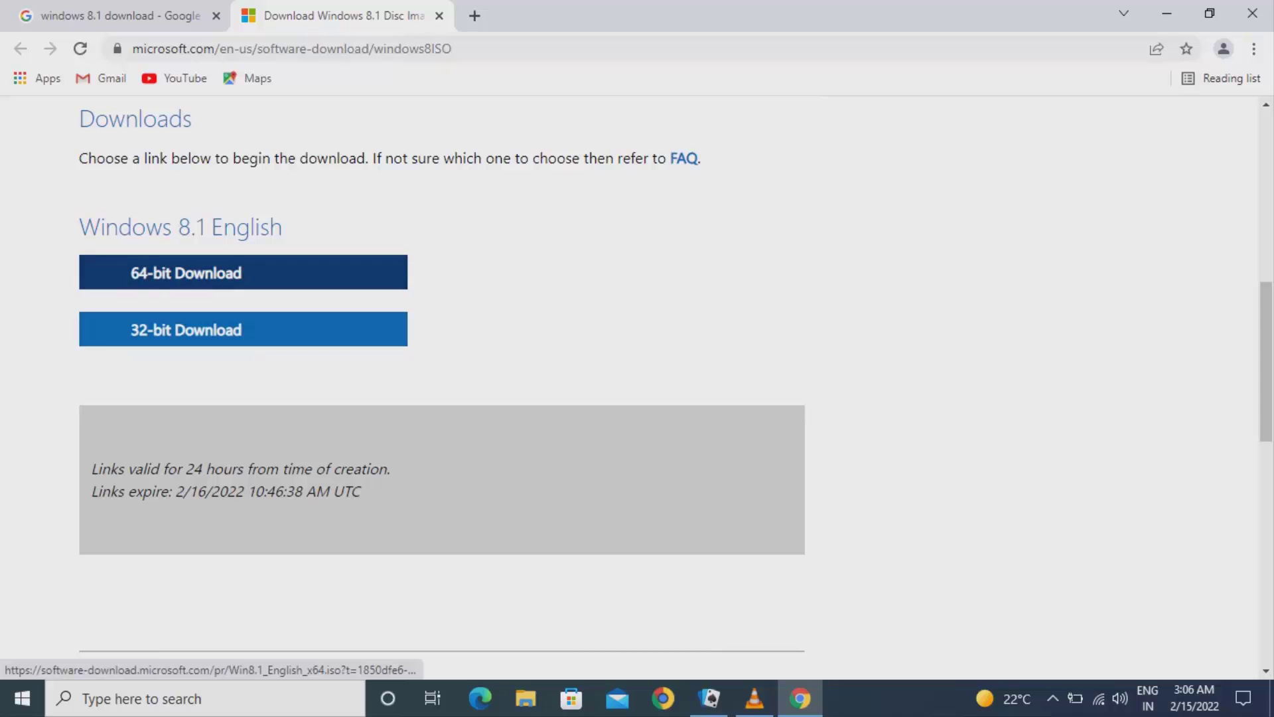
# Start the 64-bit Windows 8.1 English download and remove the canceled Win8.1_English_x64.iso entry from the browser's download list.
pyautogui.click(243, 272)
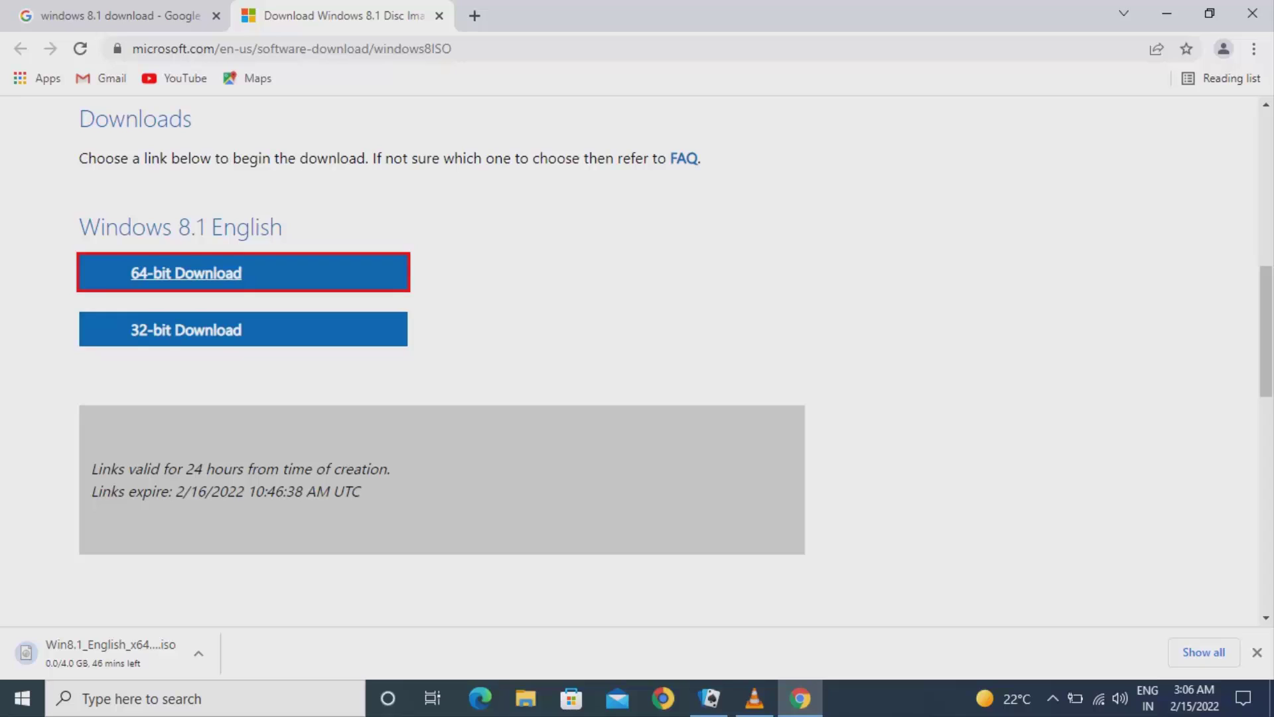
pyautogui.click(1203, 652)
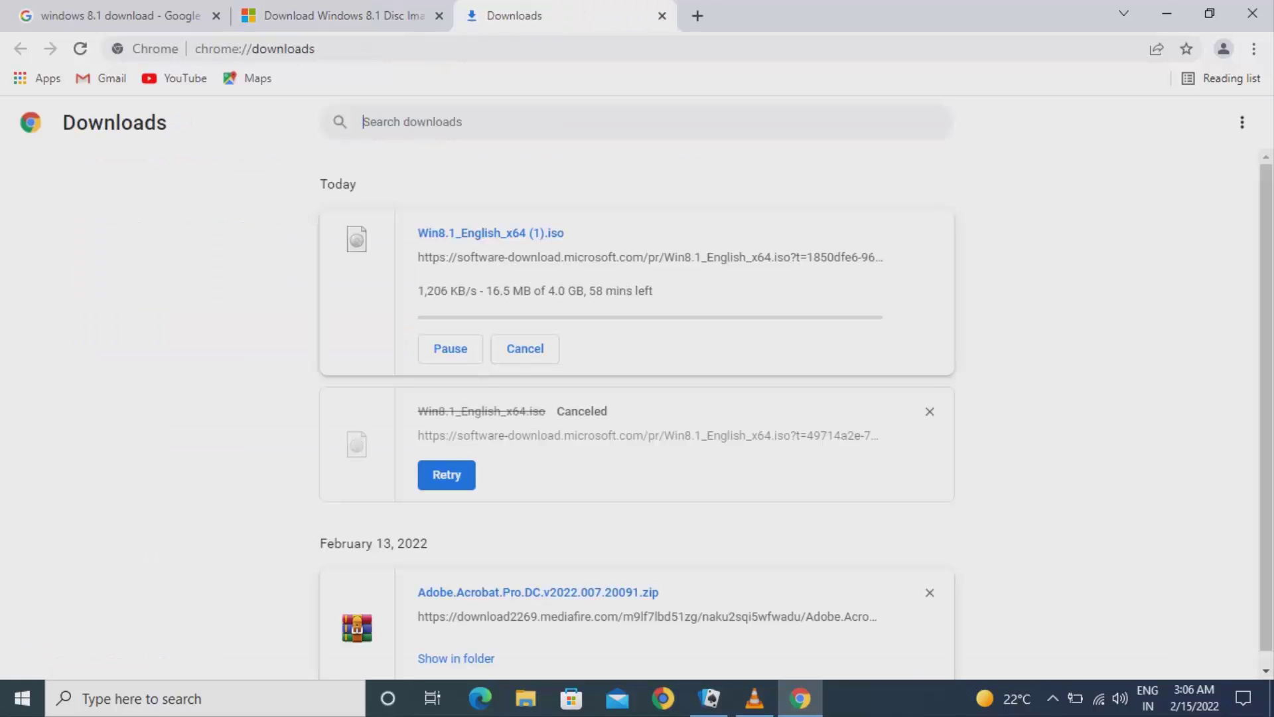
pyautogui.click(929, 412)
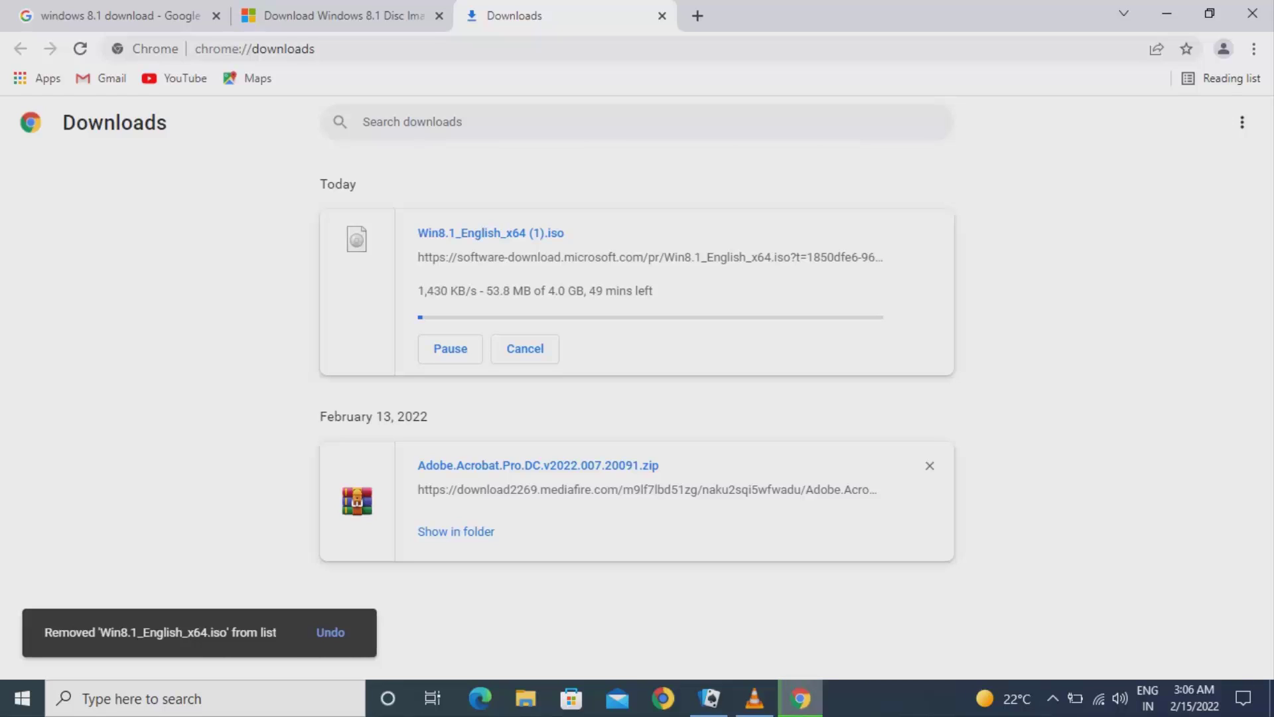
# Copy the link address of the running Win8.1_English_x64 (1).iso download and minimize the browser window.
pyautogui.rightClick(612, 253)
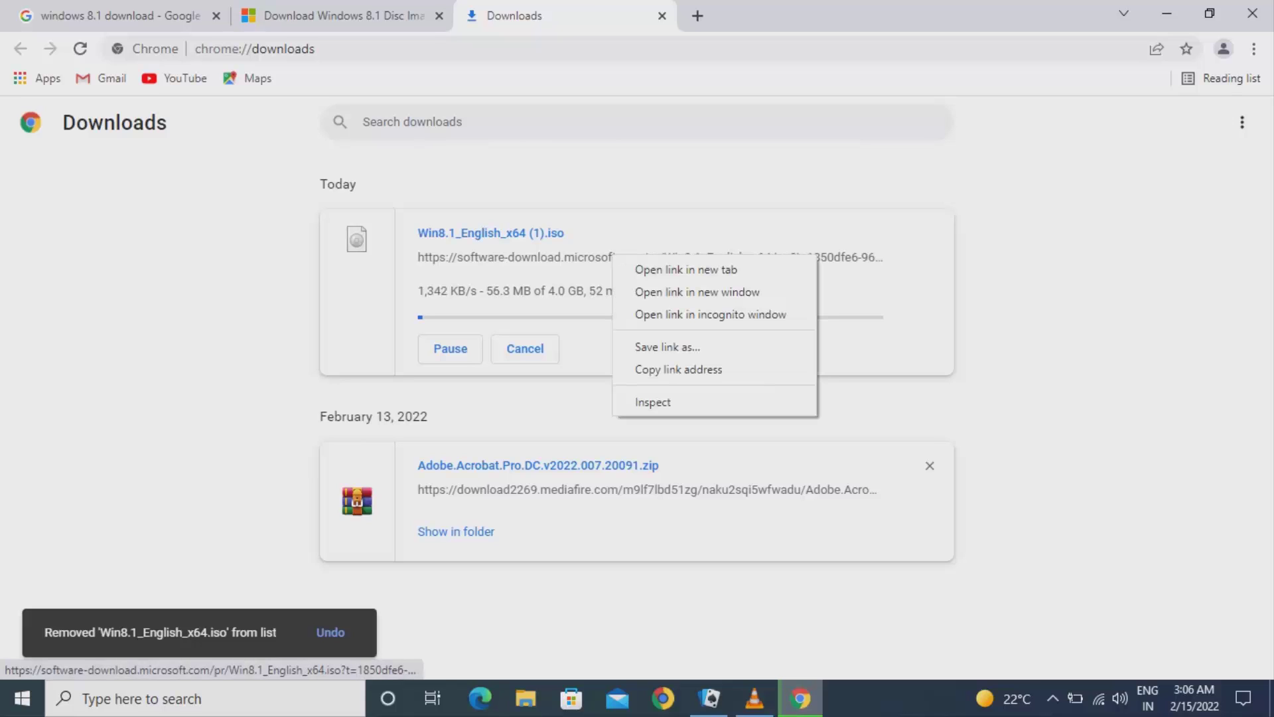
pyautogui.click(671, 370)
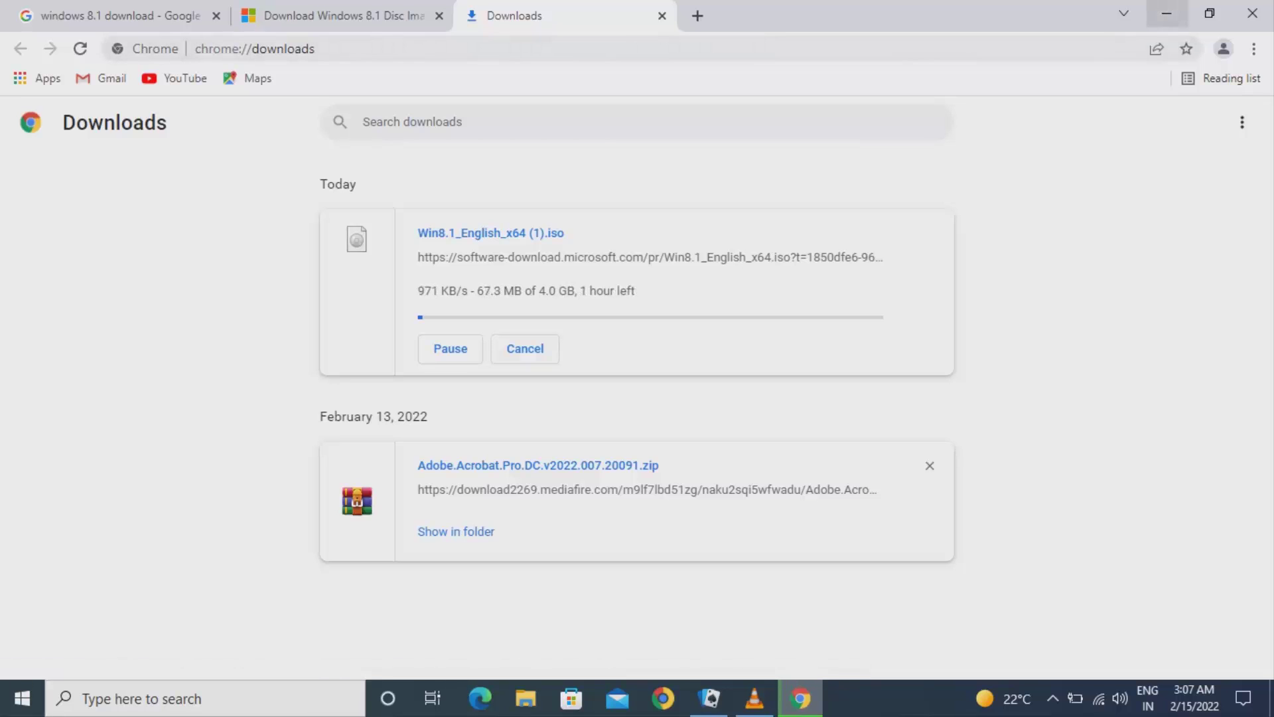
pyautogui.click(1167, 13)
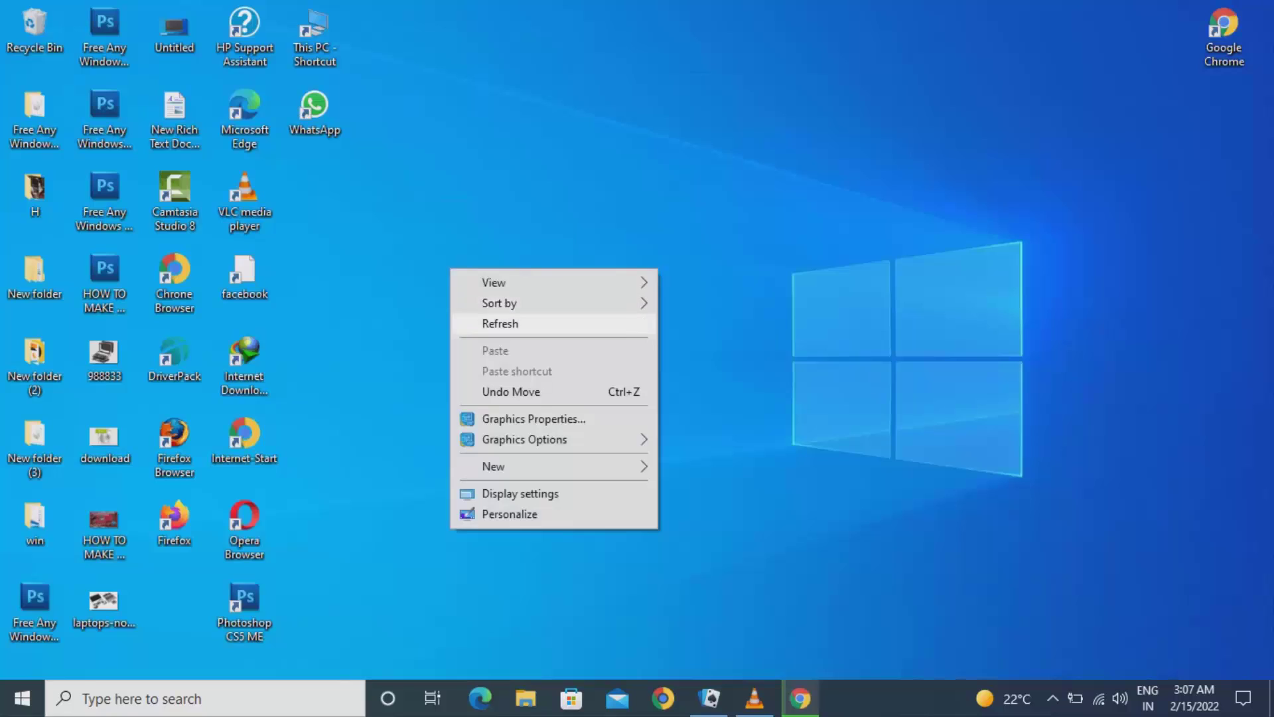
pyautogui.click(500, 323)
pyautogui.rightClick(589, 226)
pyautogui.click(636, 282)
pyautogui.rightClick(550, 211)
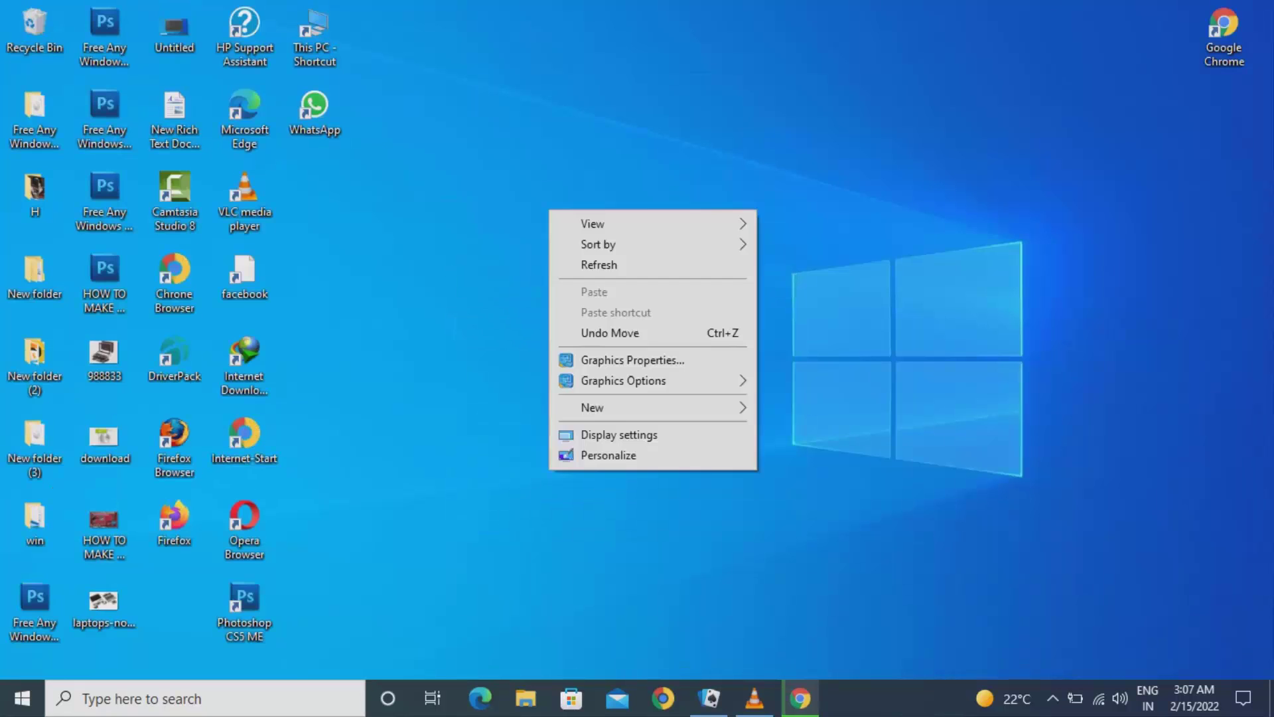
pyautogui.click(583, 265)
pyautogui.rightClick(534, 185)
pyautogui.click(584, 240)
pyautogui.rightClick(531, 185)
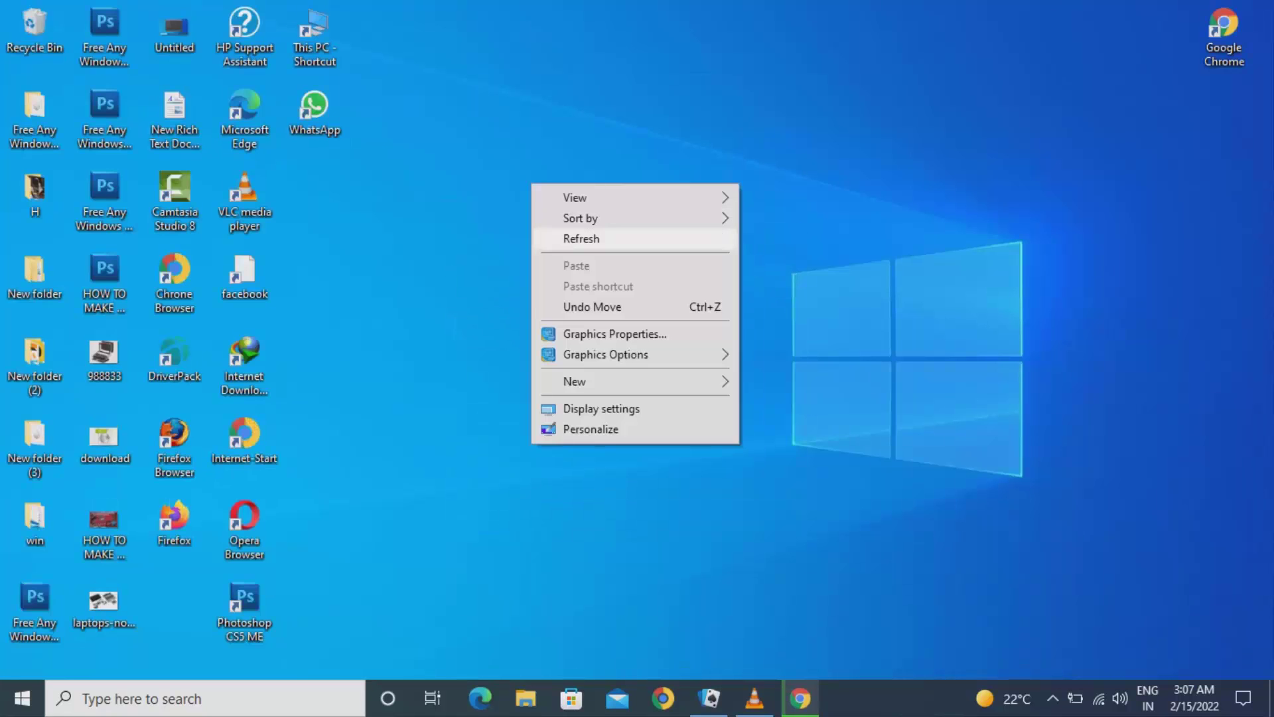
pyautogui.click(584, 240)
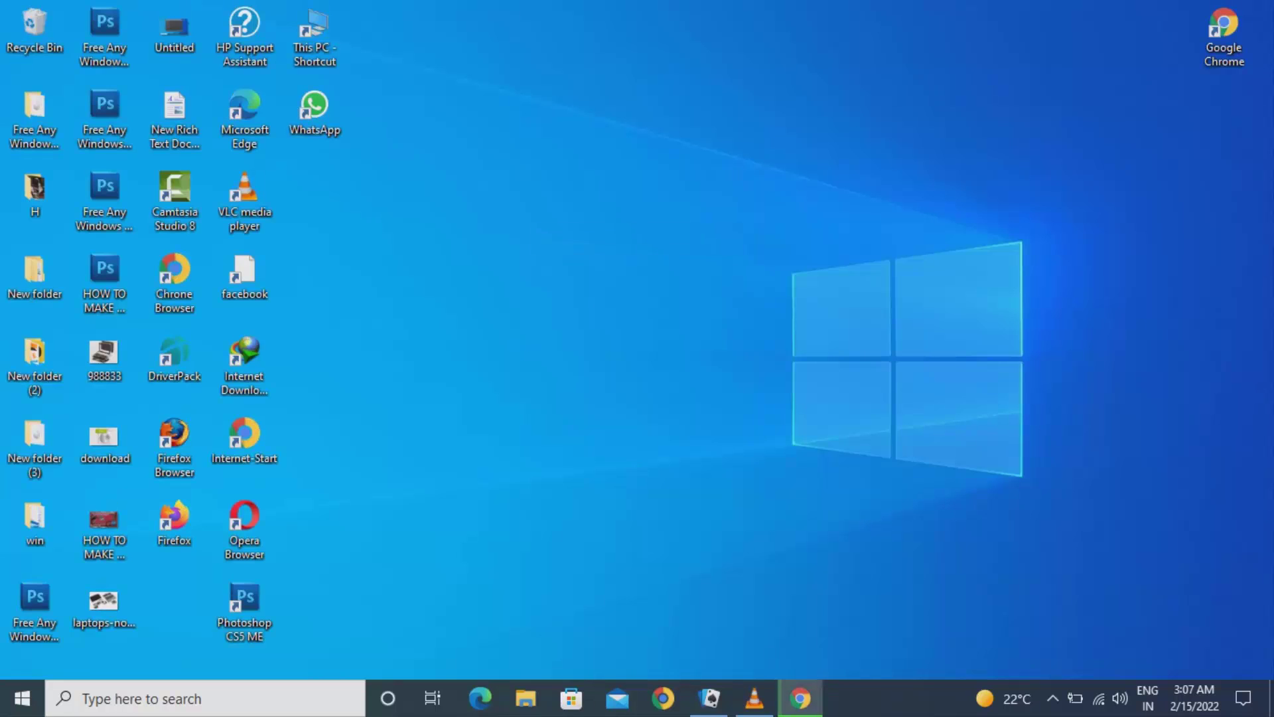
pyautogui.click(800, 698)
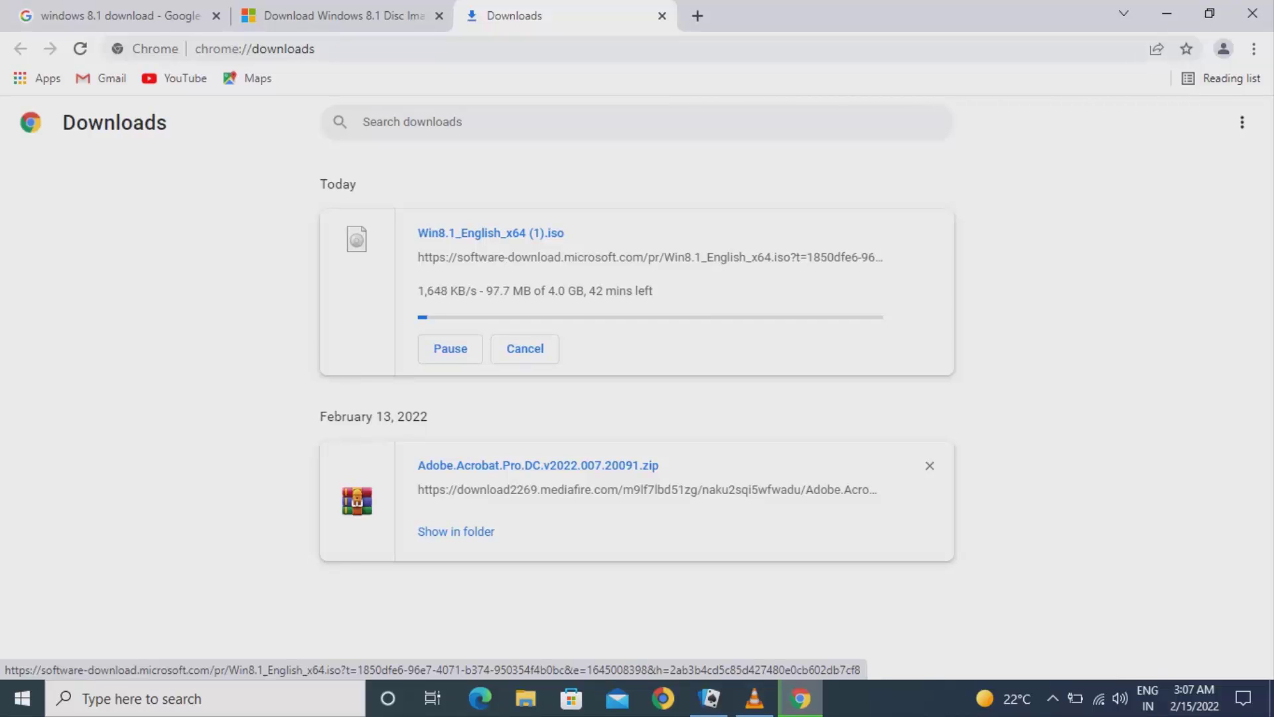
pyautogui.click(1166, 14)
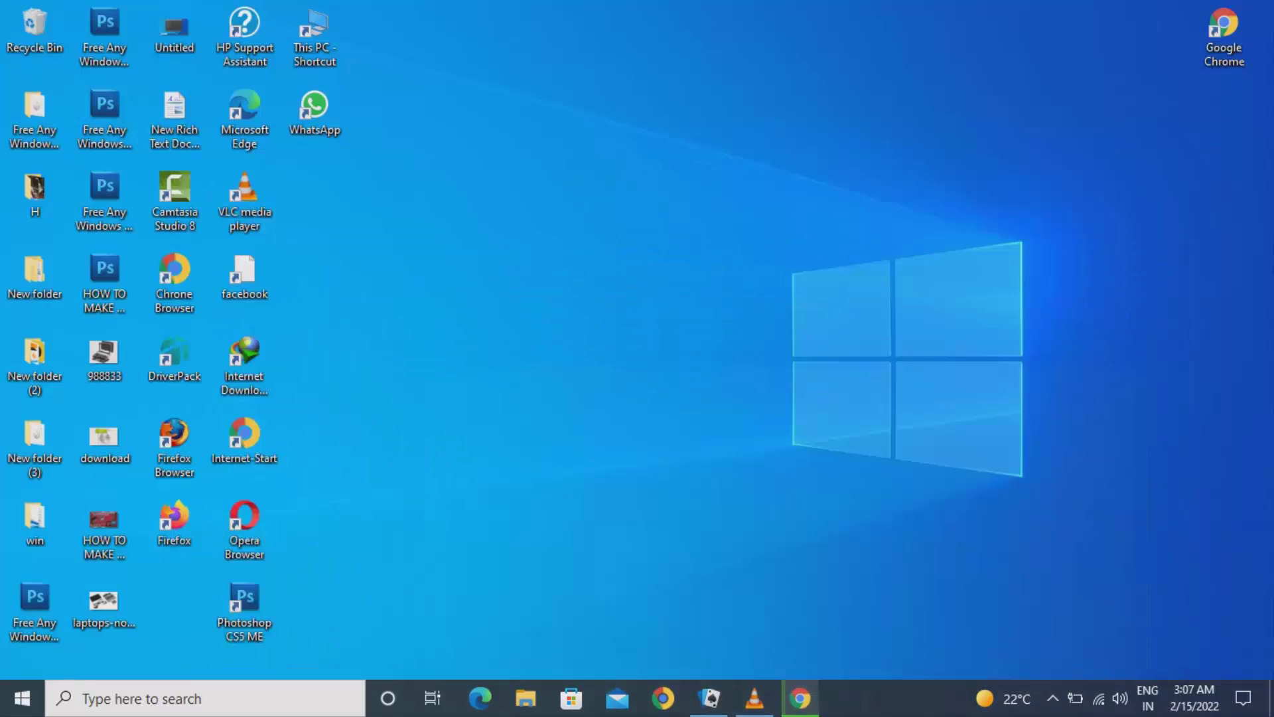
pyautogui.rightClick(666, 174)
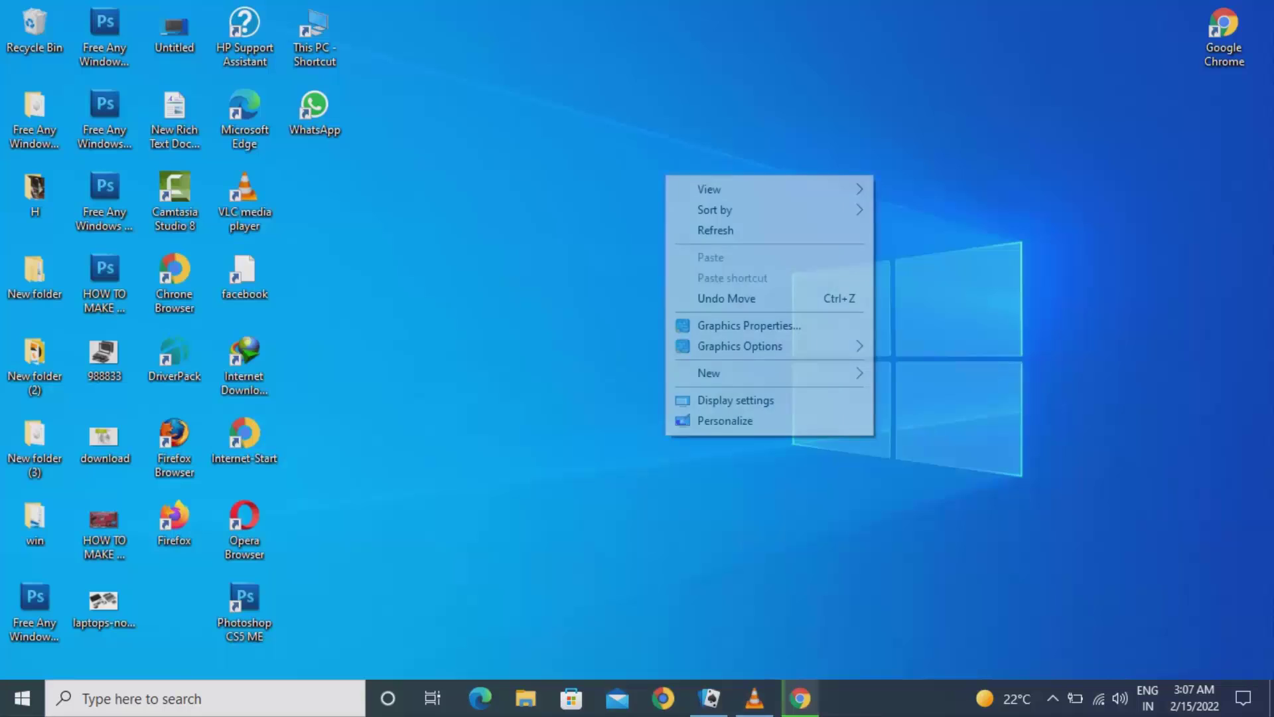
pyautogui.click(697, 229)
pyautogui.rightClick(632, 193)
pyautogui.click(681, 247)
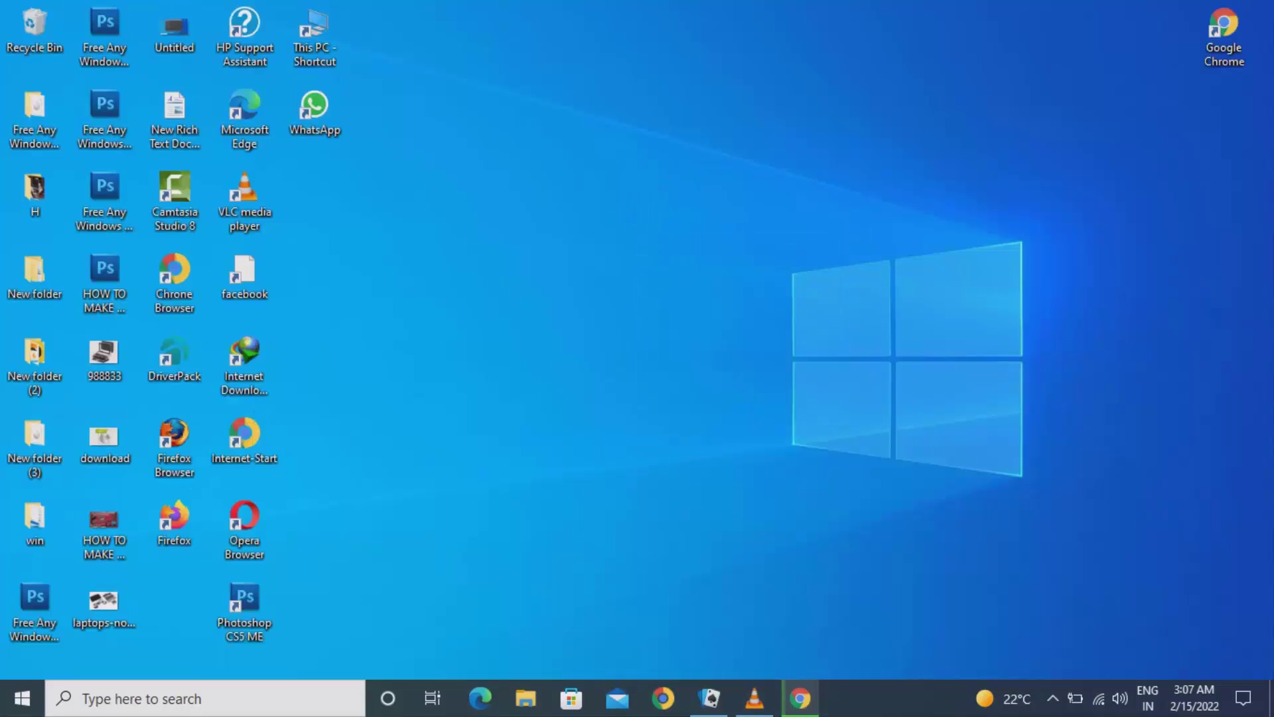
pyautogui.rightClick(632, 192)
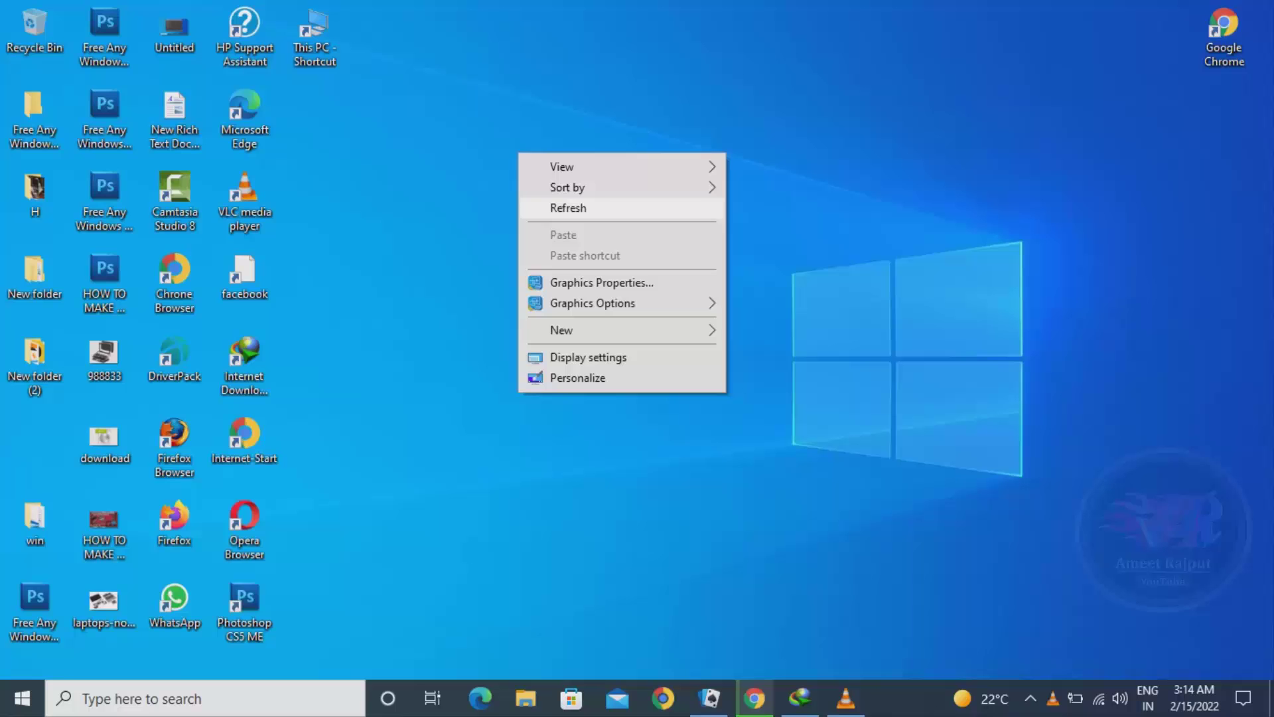
pyautogui.click(569, 208)
pyautogui.rightClick(543, 148)
pyautogui.click(577, 205)
pyautogui.rightClick(543, 148)
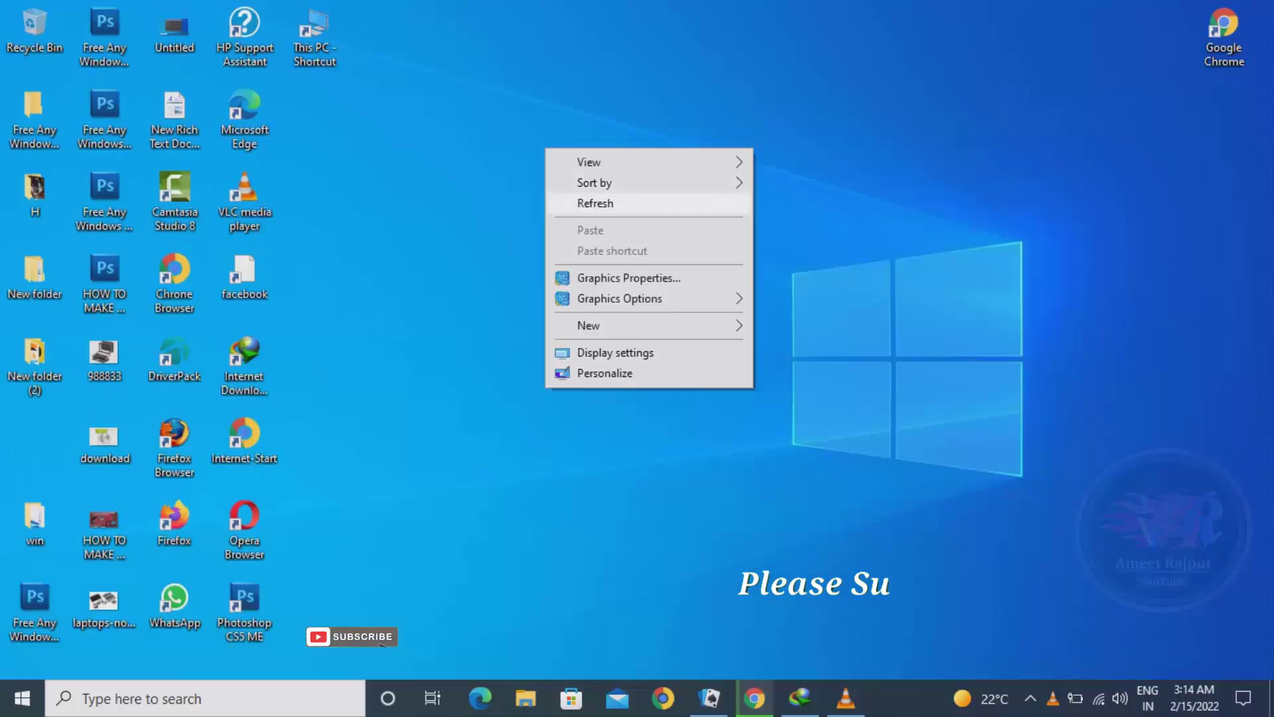
pyautogui.click(577, 203)
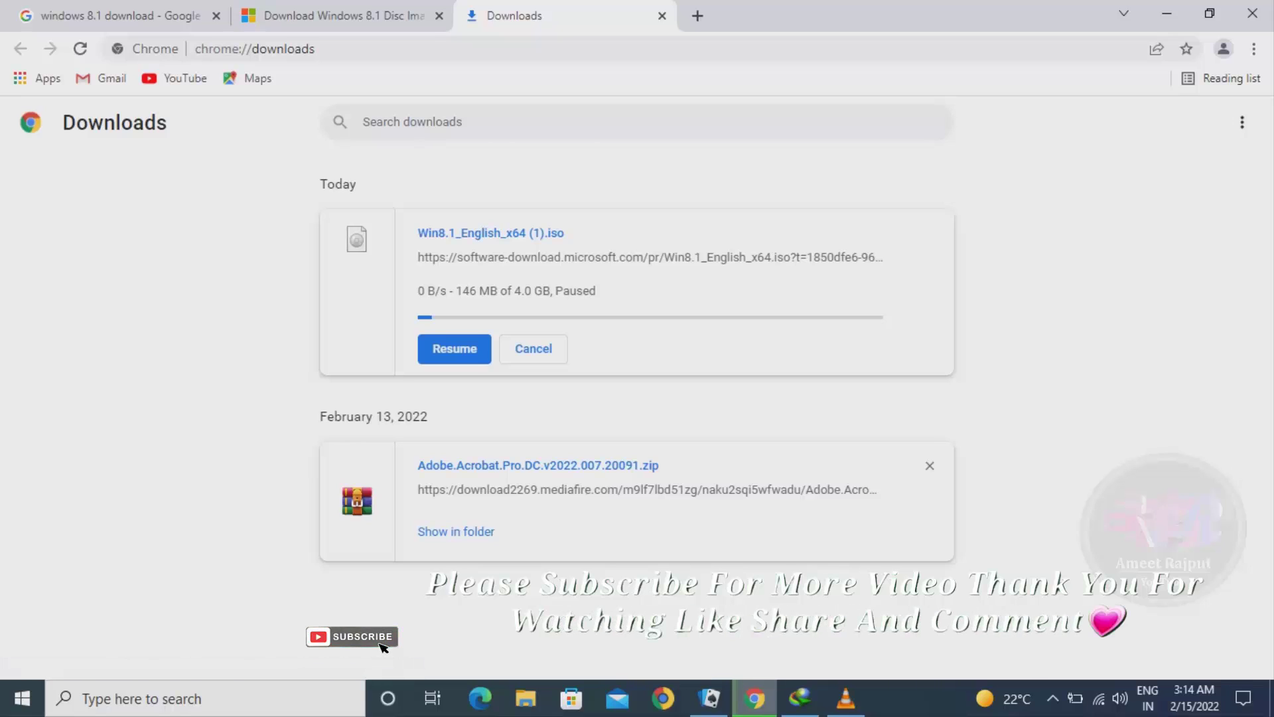
# Copy the link address of the paused Win8.1_English_x64 (1).iso download and minimize the browser window.
pyautogui.rightClick(638, 252)
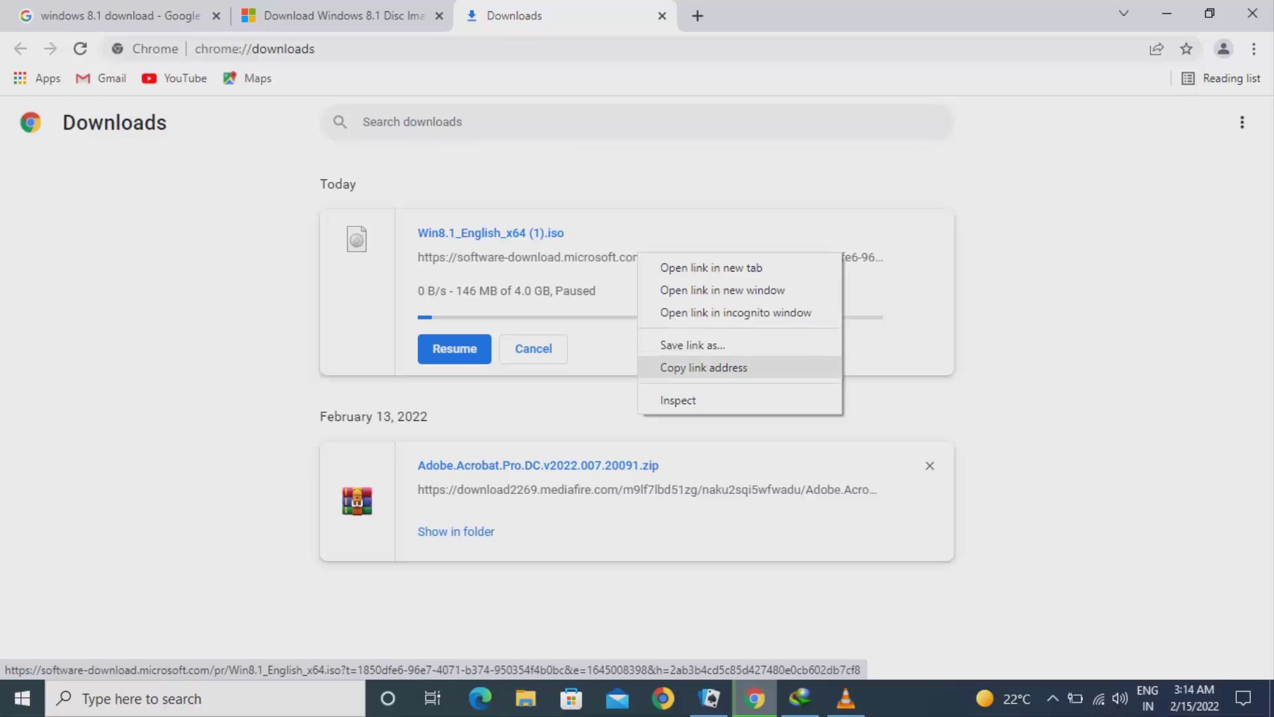
pyautogui.click(703, 367)
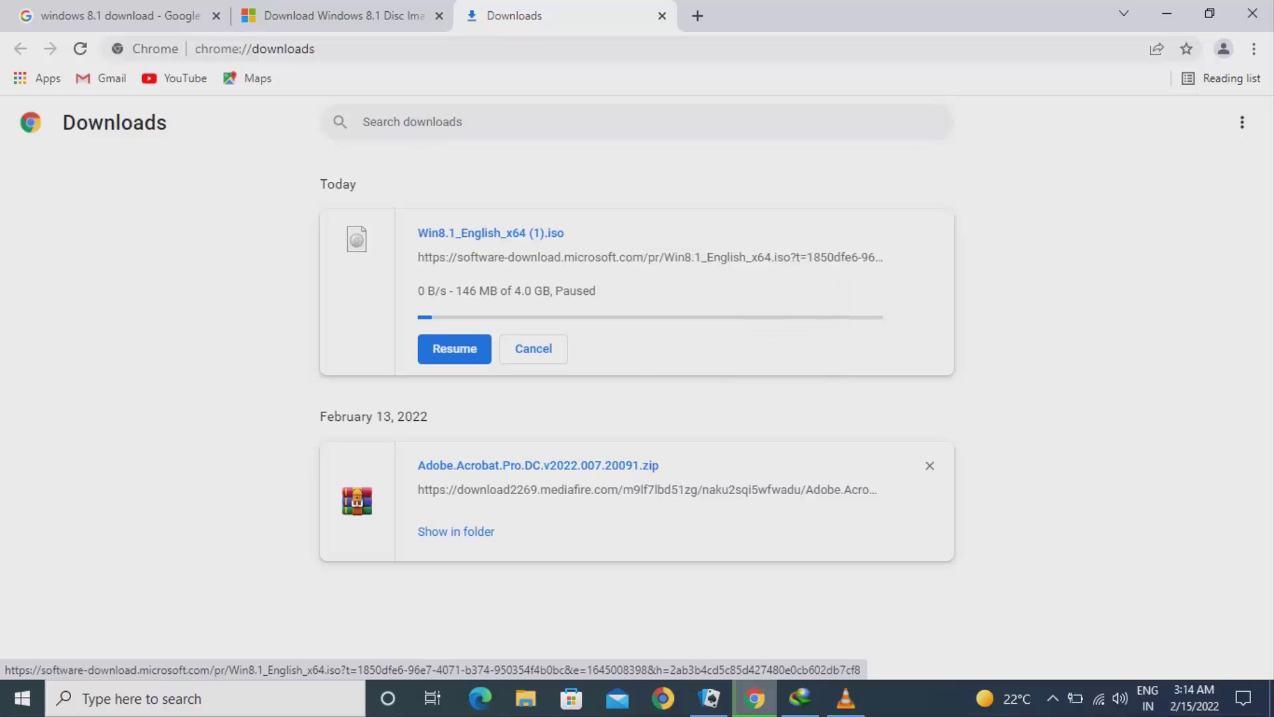
pyautogui.click(1167, 14)
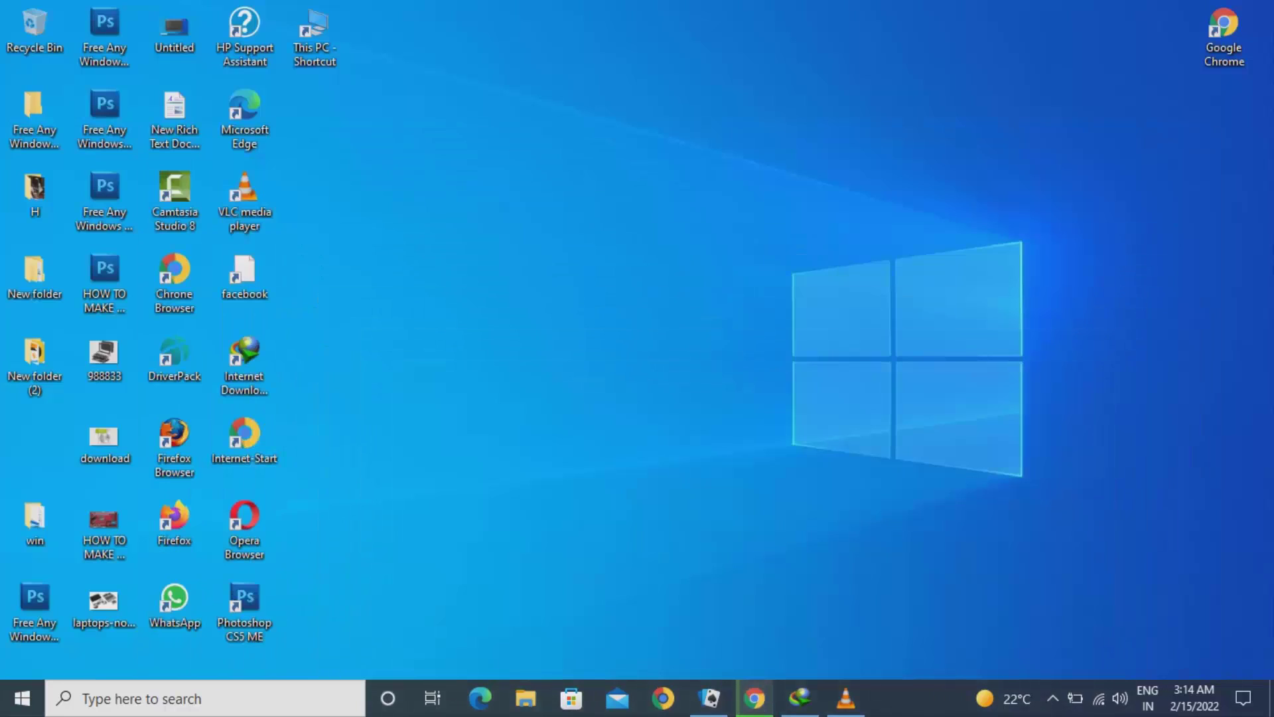
# Switch to Internet Download Manager, add the copied ISO link as a new download and start it as Win8.1_English_x64_2.iso.
pyautogui.doubleClick(244, 364)
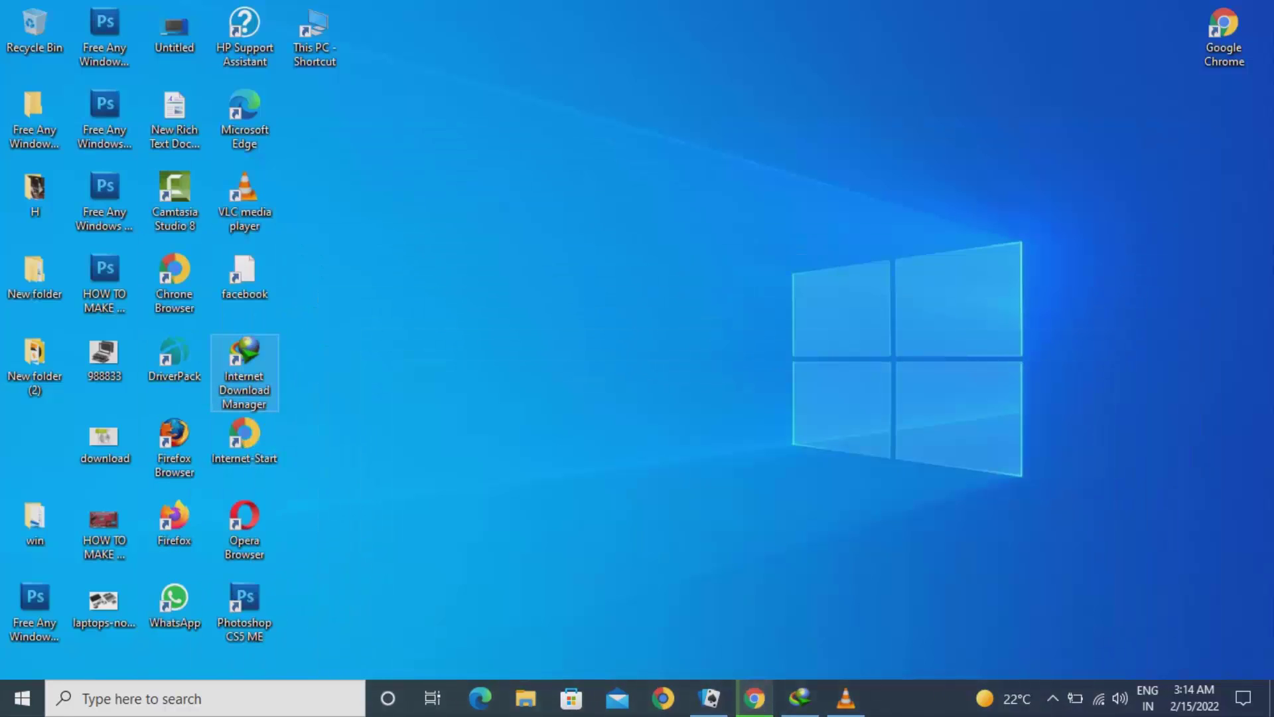
pyautogui.rightClick(244, 363)
pyautogui.click(279, 240)
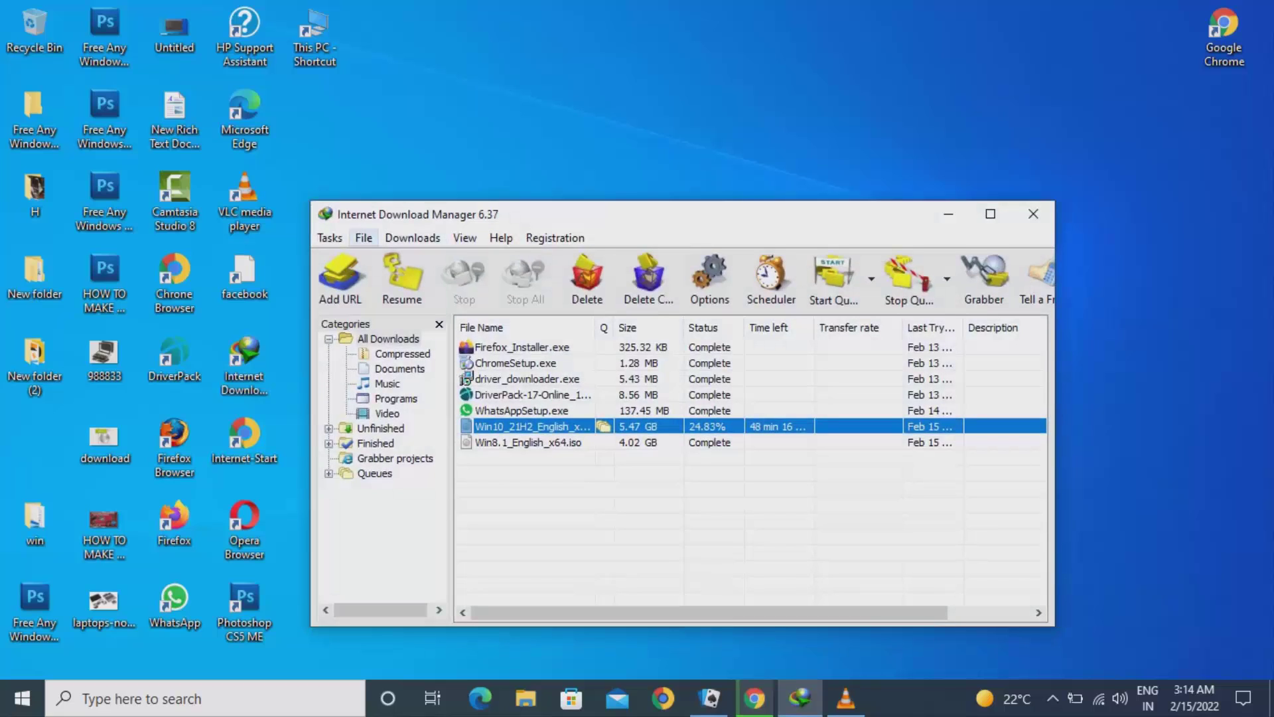
pyautogui.click(340, 277)
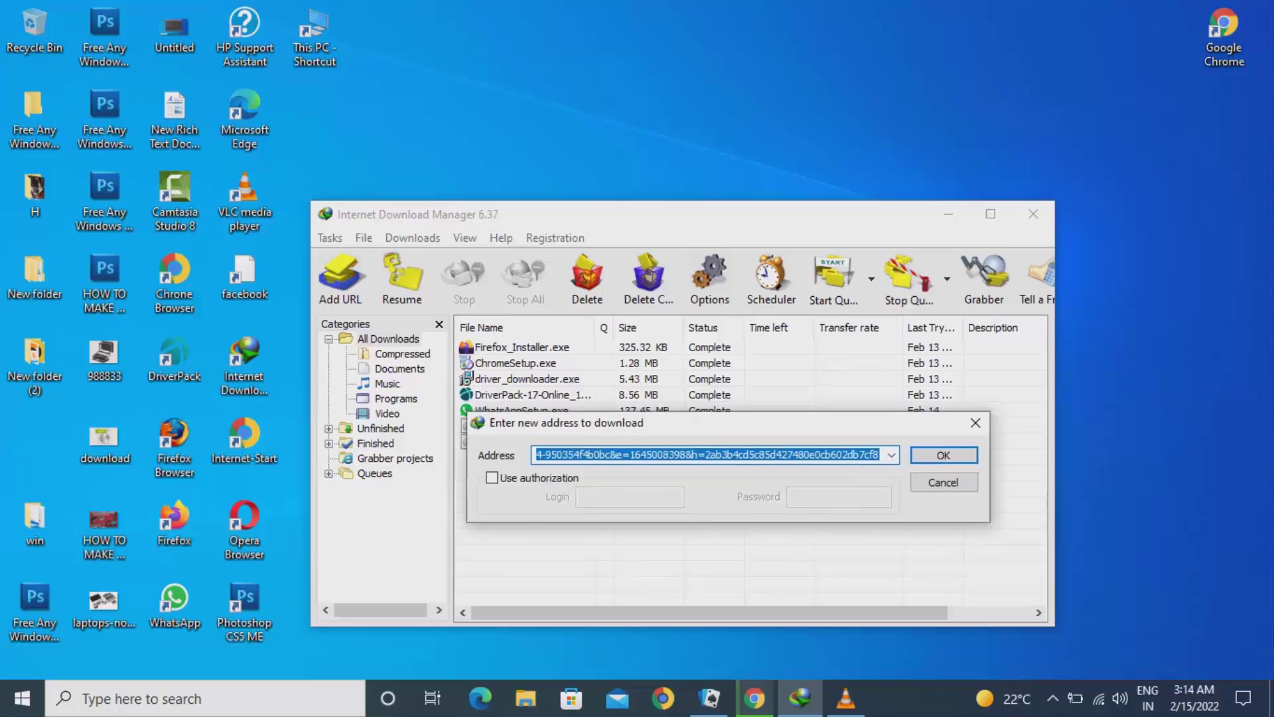
pyautogui.press('Return')
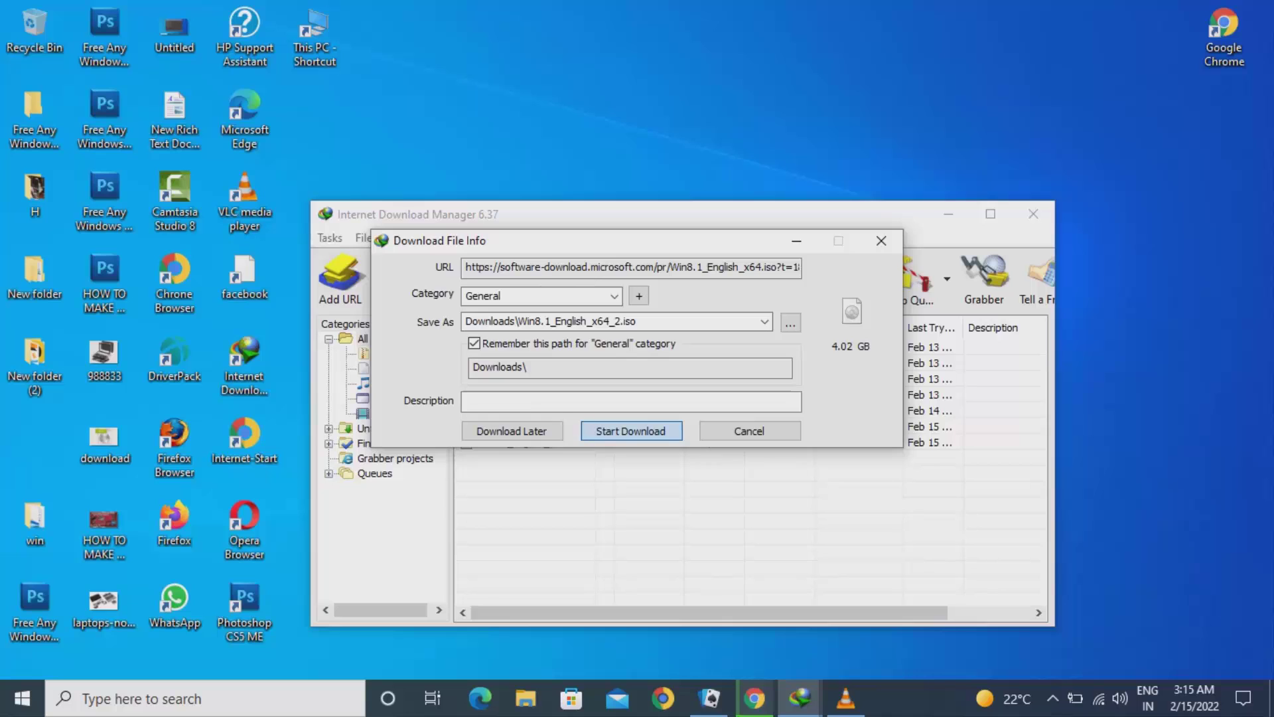
pyautogui.click(630, 431)
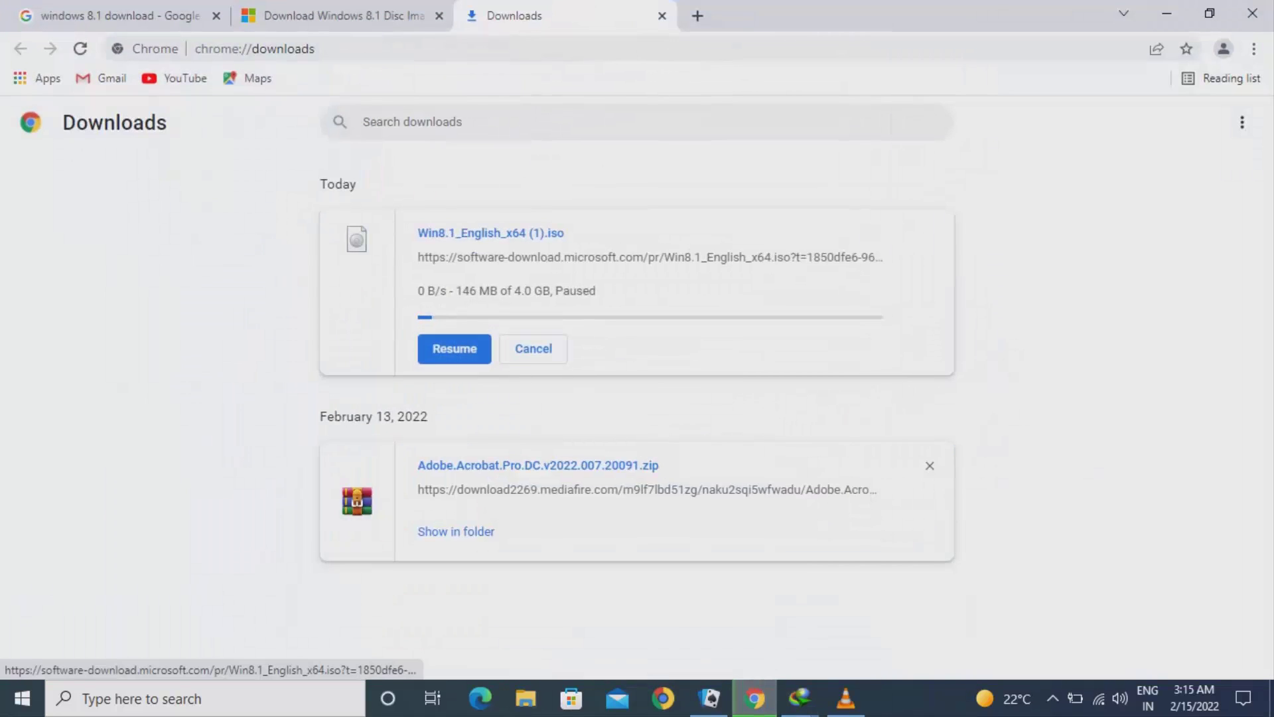
# Try to resume the paused Win8.1_English_x64 (1).iso download in the browser and minimize its window.
pyautogui.click(454, 348)
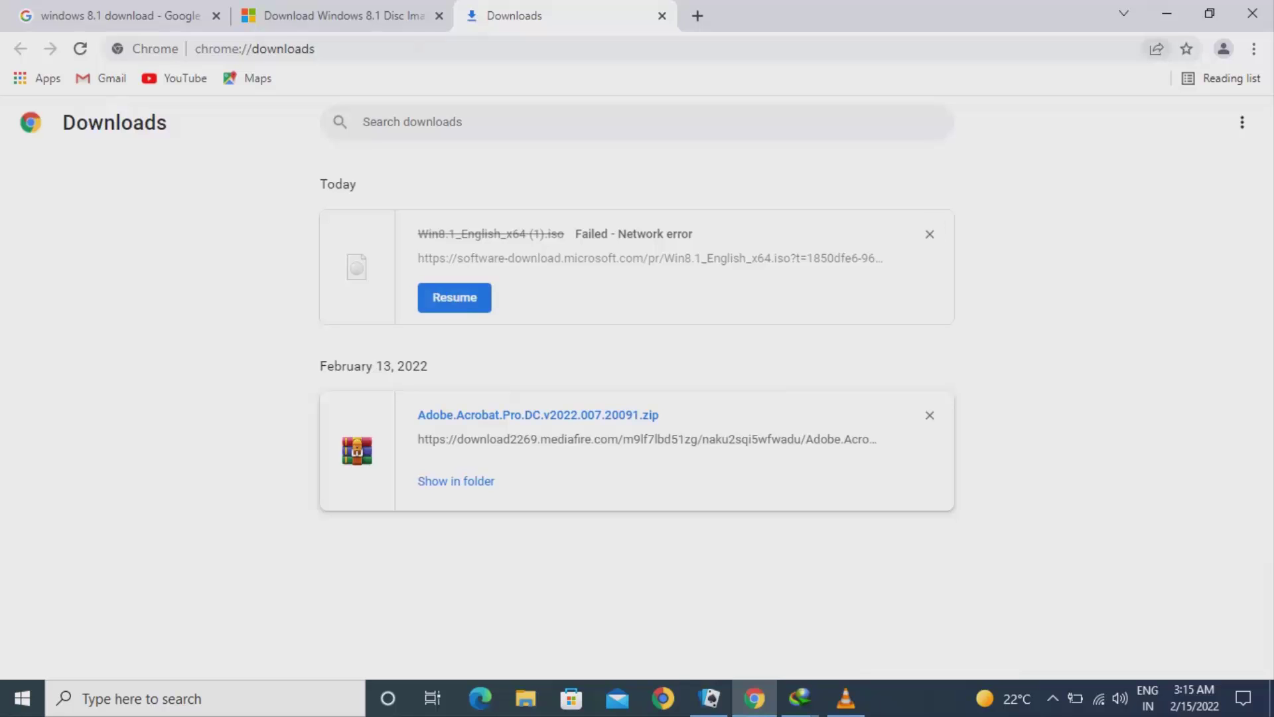
pyautogui.click(1165, 13)
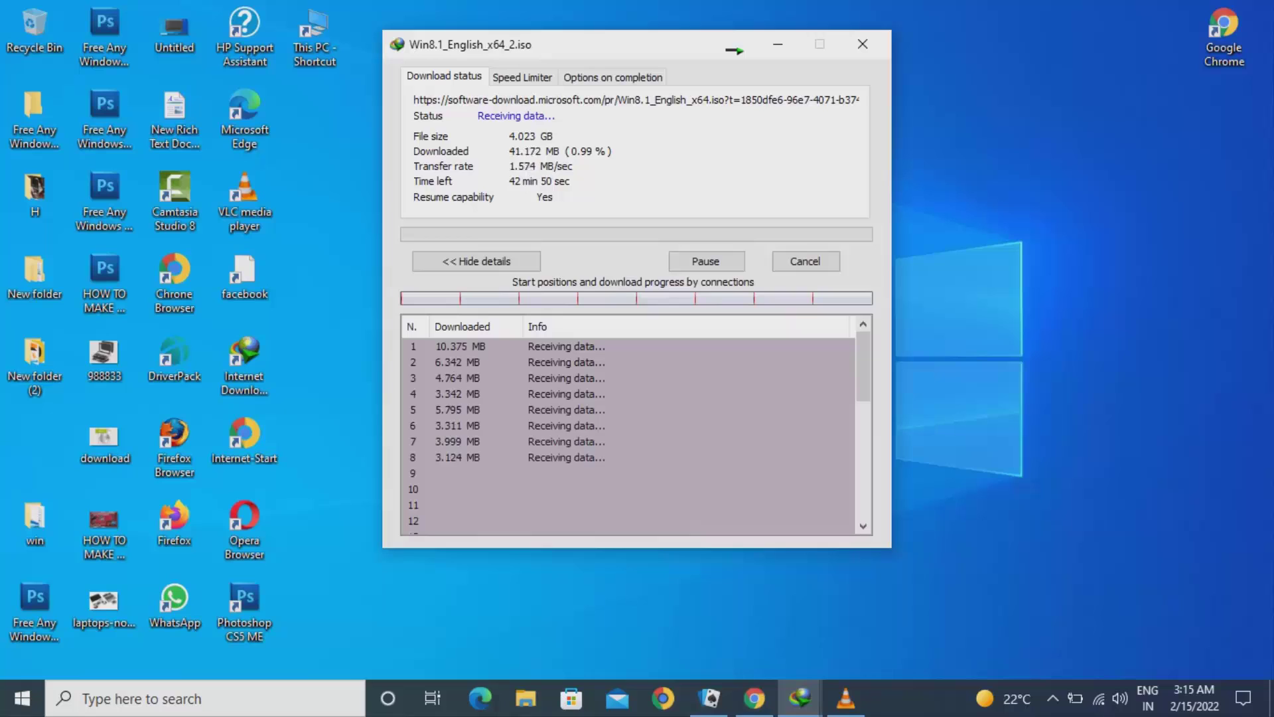
pyautogui.moveTo(734, 50); pyautogui.dragTo(763, 51)
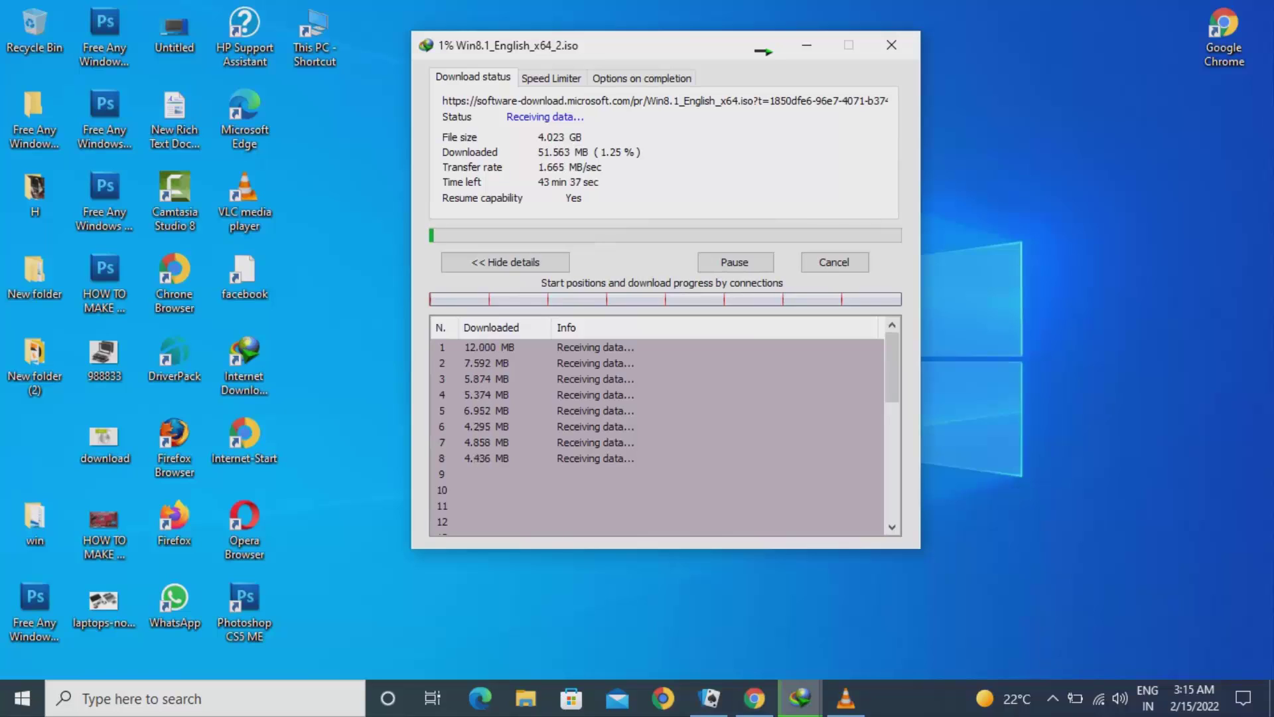
pyautogui.moveTo(597, 46); pyautogui.dragTo(546, 29)
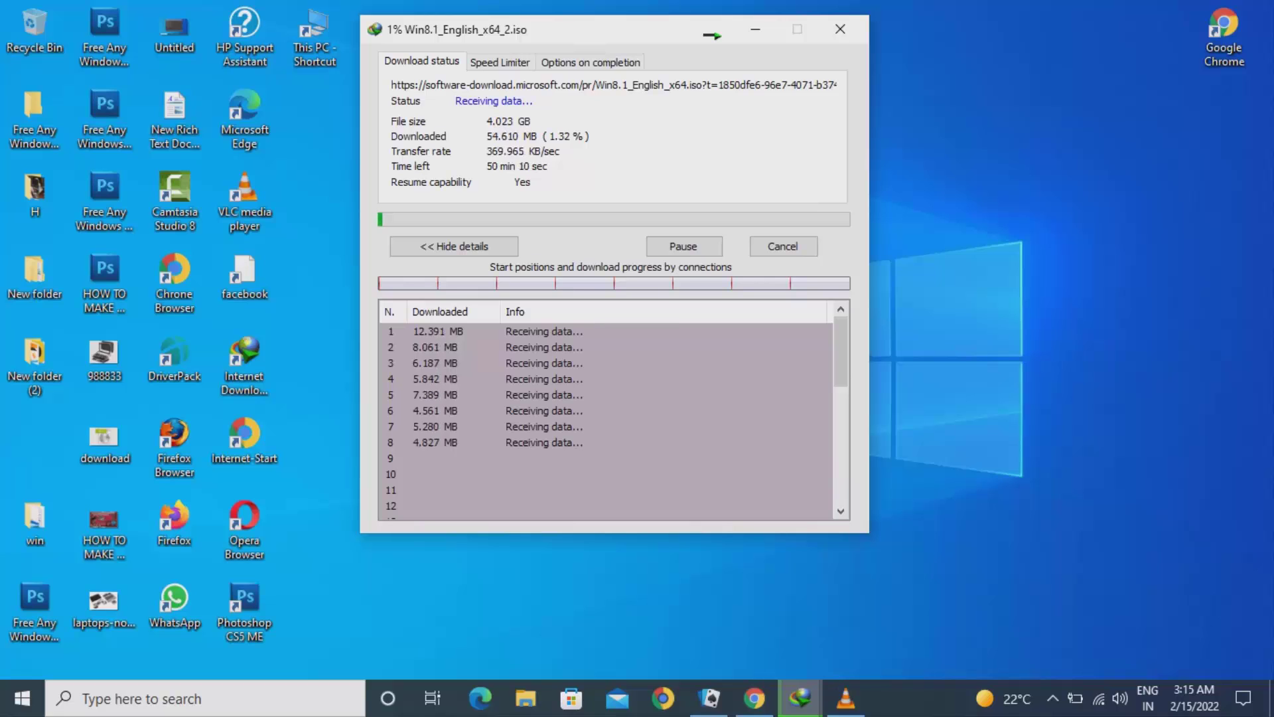
pyautogui.rightClick(927, 117)
pyautogui.click(979, 173)
pyautogui.rightClick(948, 89)
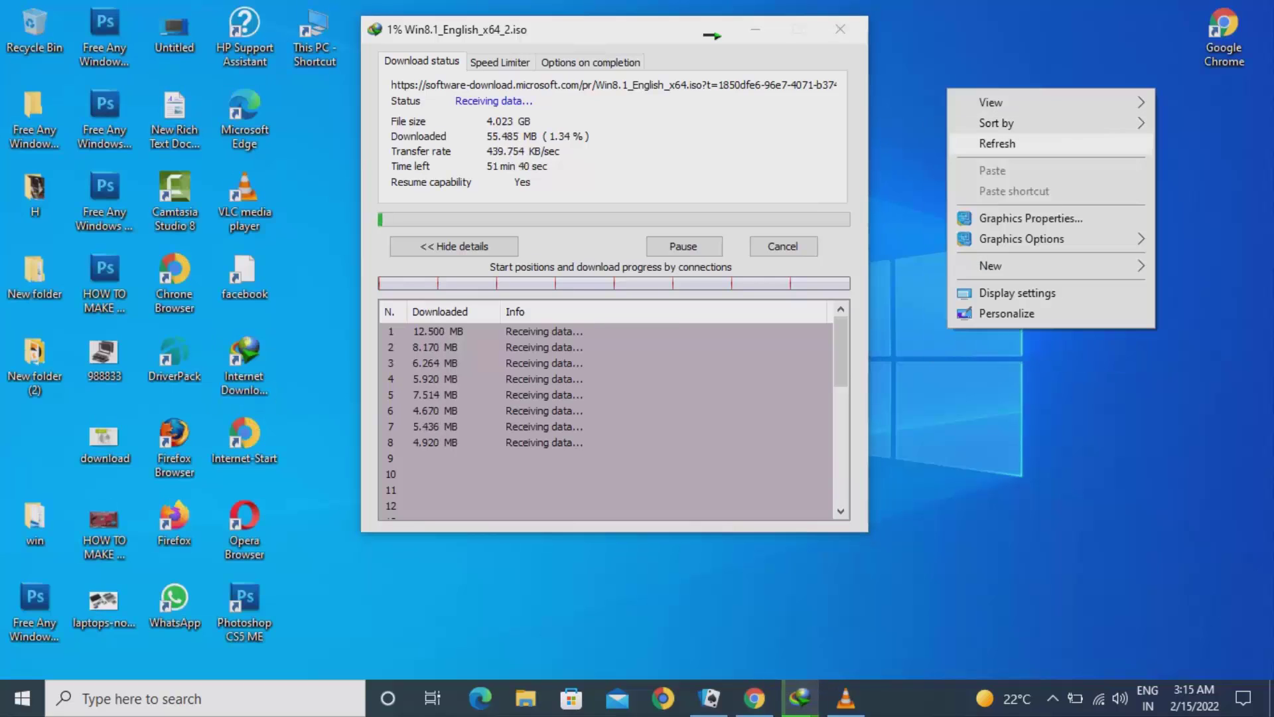
pyautogui.click(982, 143)
pyautogui.rightClick(939, 64)
pyautogui.click(977, 120)
pyautogui.rightClick(950, 90)
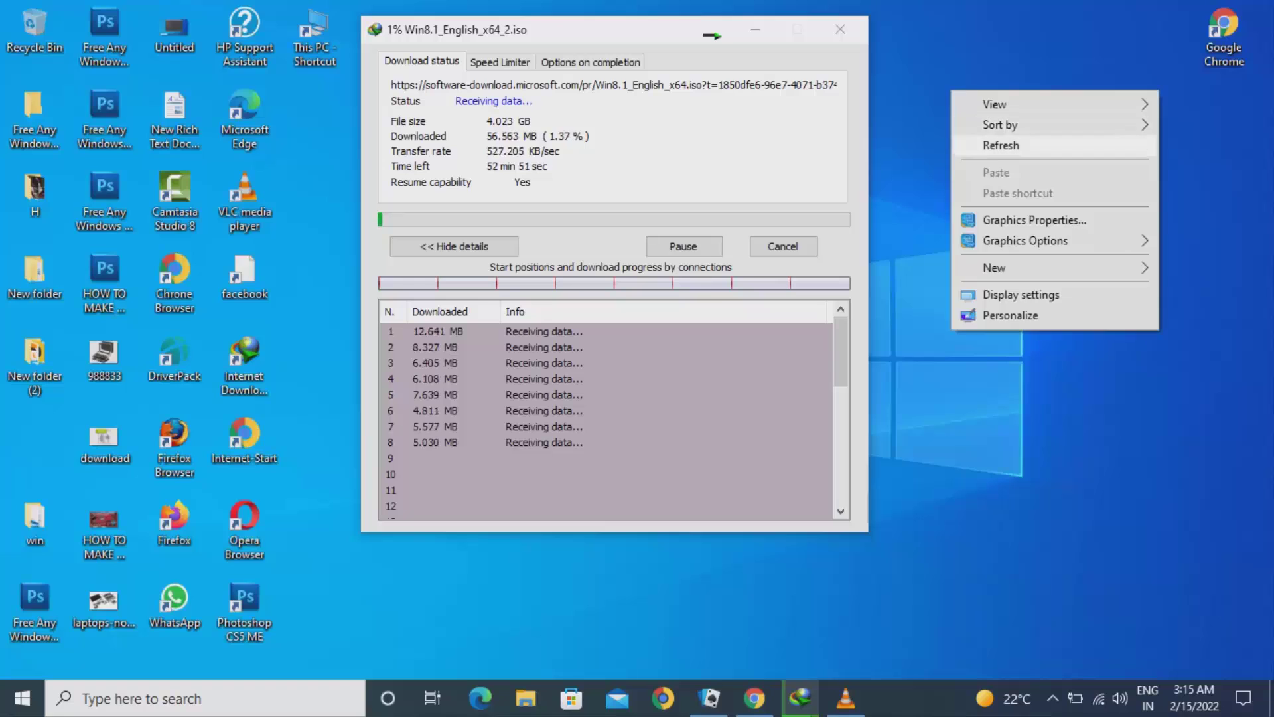
pyautogui.click(1000, 144)
# Reposition and enlarge the download progress window to examine the transfer status and the per-connection list.
pyautogui.moveTo(597, 29); pyautogui.dragTo(618, 144)
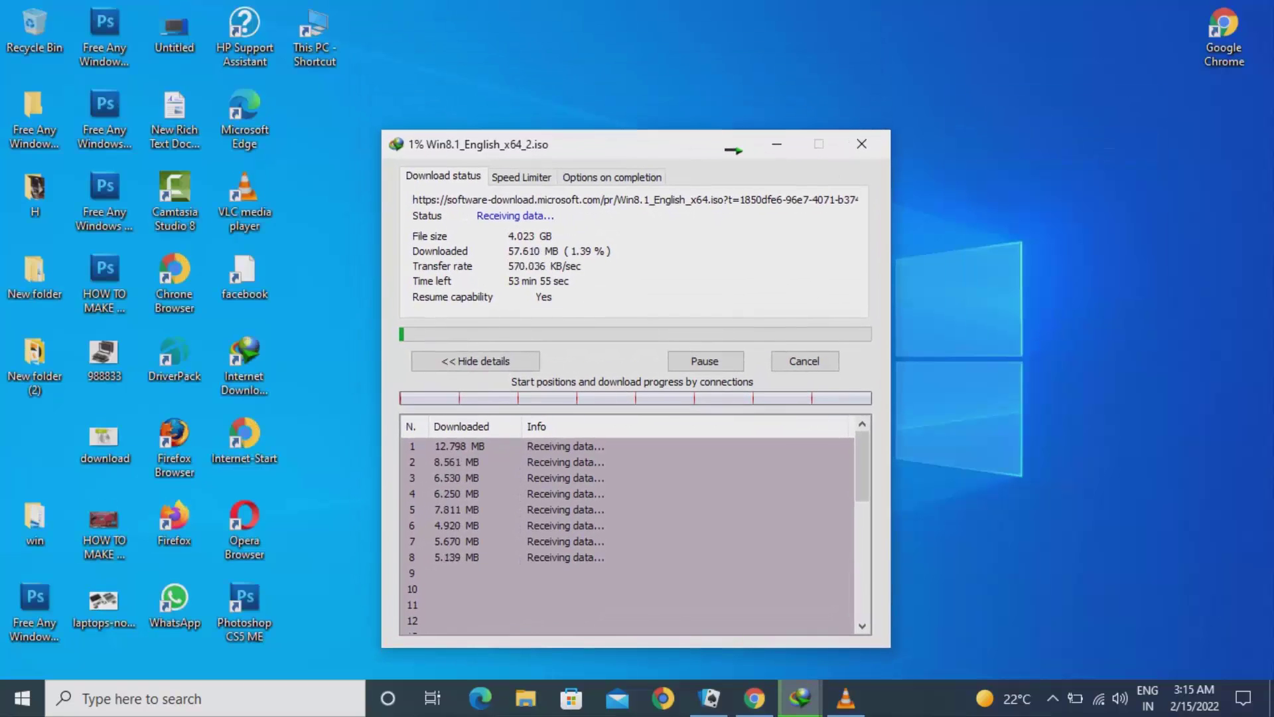
pyautogui.moveTo(725, 149); pyautogui.dragTo(726, 34)
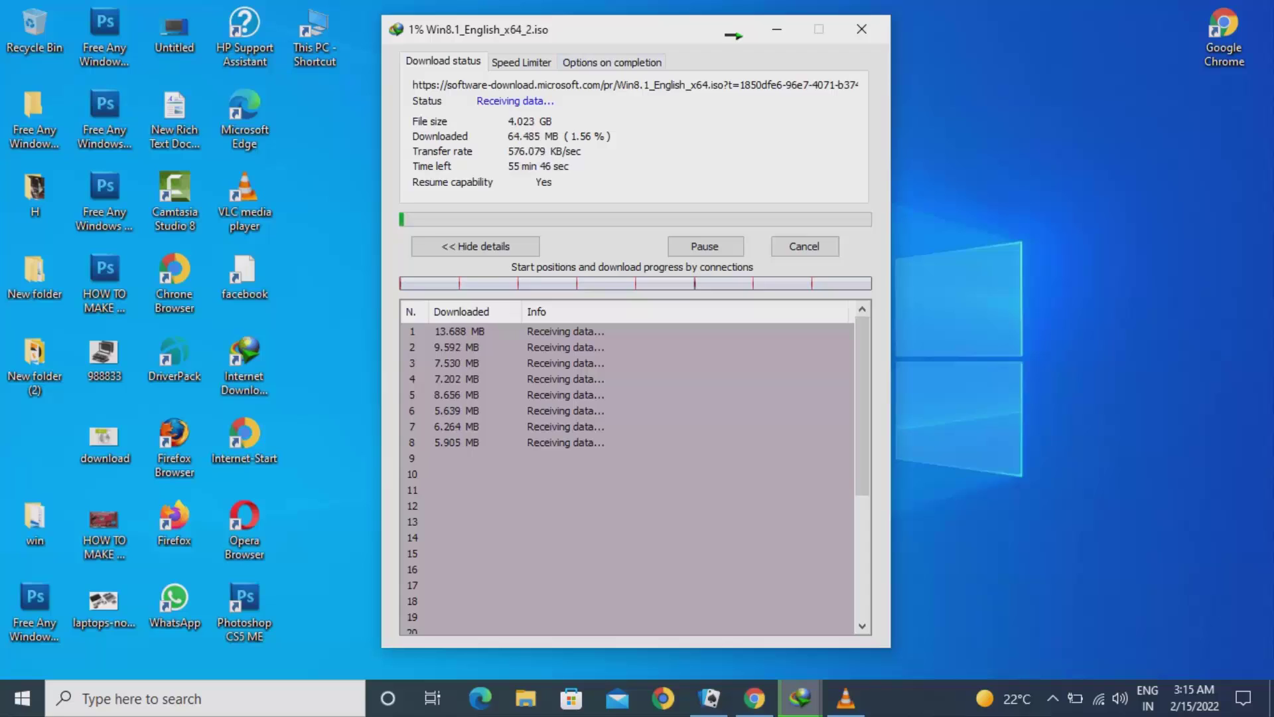
pyautogui.moveTo(725, 34)
pyautogui.mouseDown()
pyautogui.moveTo(733, 56)
pyautogui.moveTo(733, 26)
pyautogui.mouseUp()
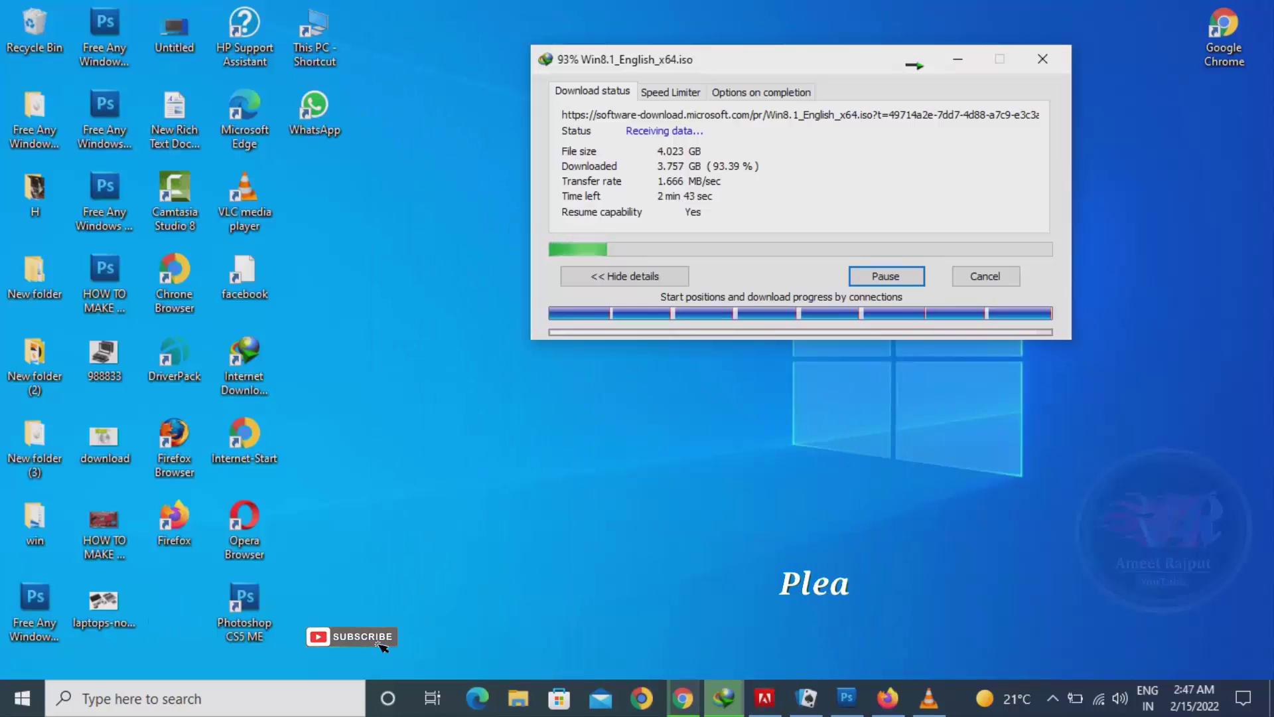
pyautogui.moveTo(922, 65); pyautogui.dragTo(901, 420)
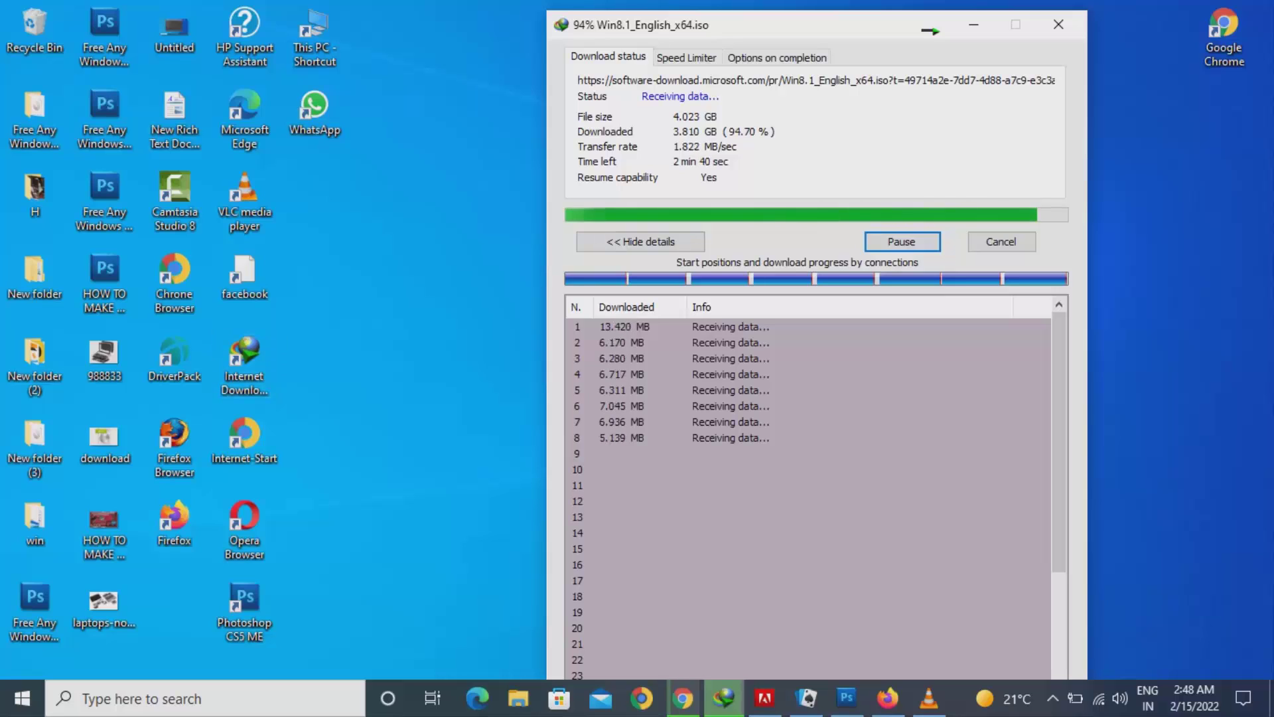
pyautogui.rightClick(401, 261)
pyautogui.click(450, 316)
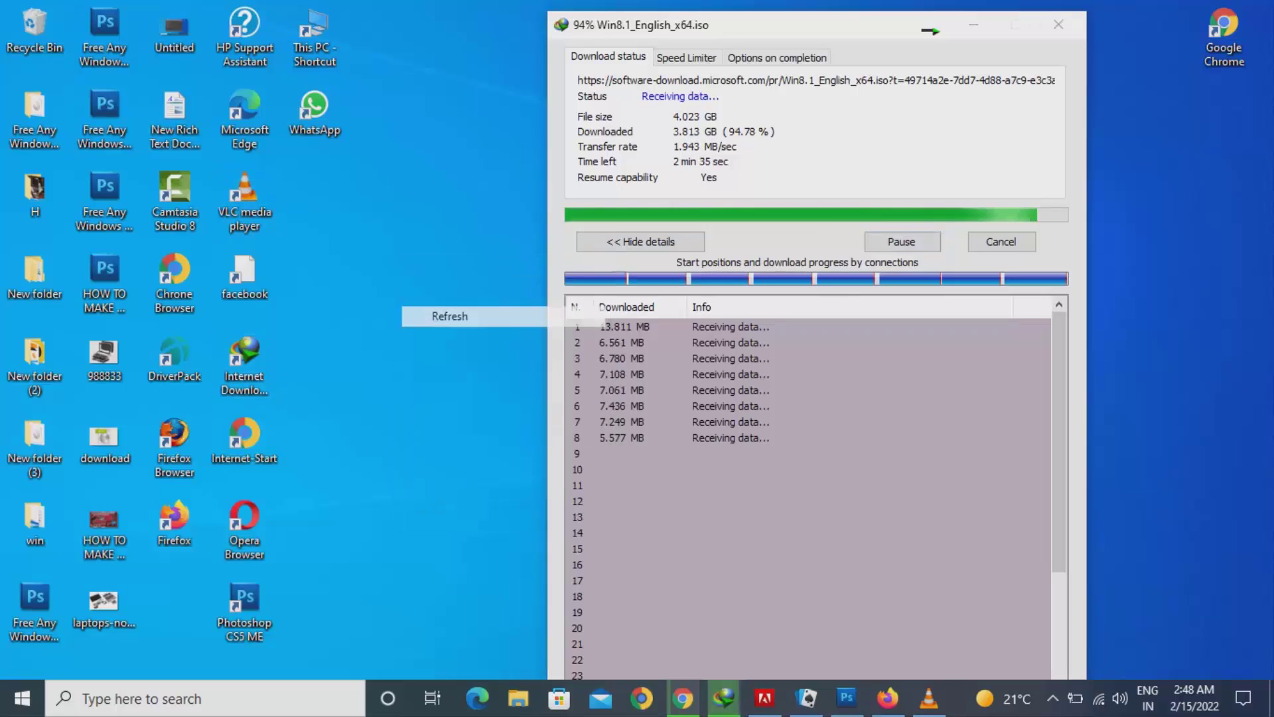
pyautogui.rightClick(414, 254)
pyautogui.click(464, 307)
pyautogui.rightClick(421, 229)
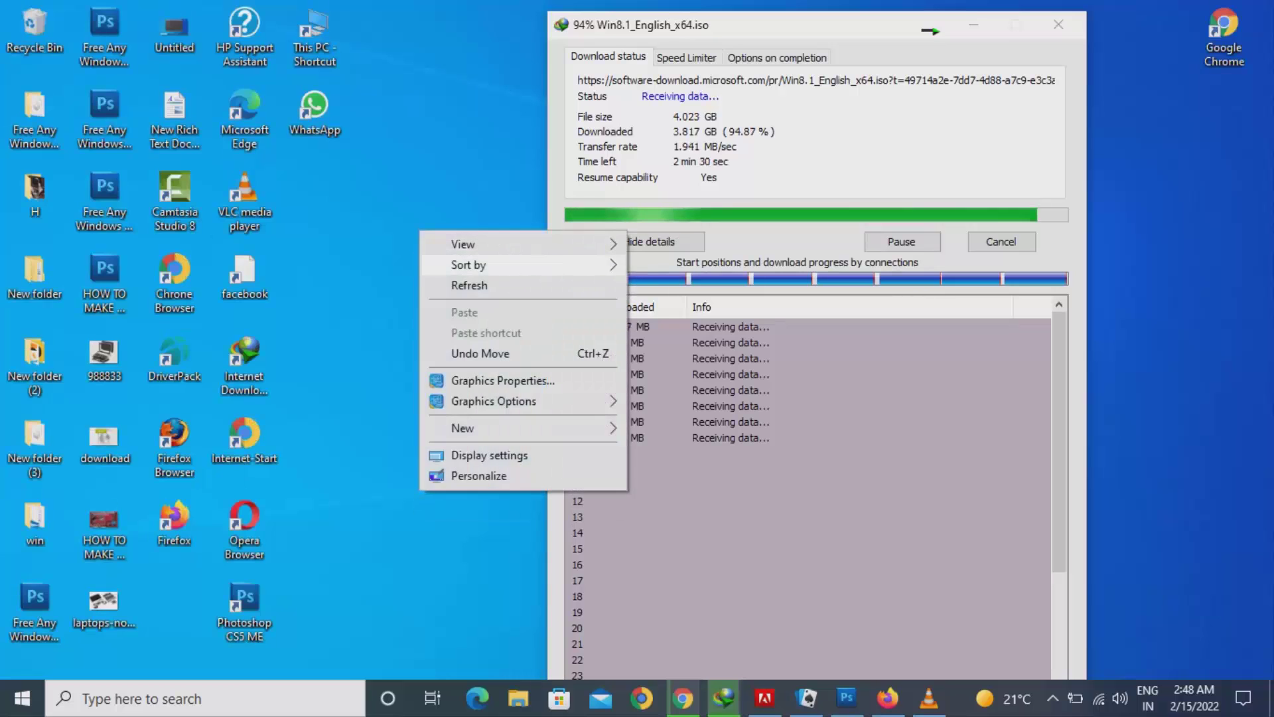
pyautogui.click(457, 284)
pyautogui.rightClick(424, 212)
pyautogui.click(476, 268)
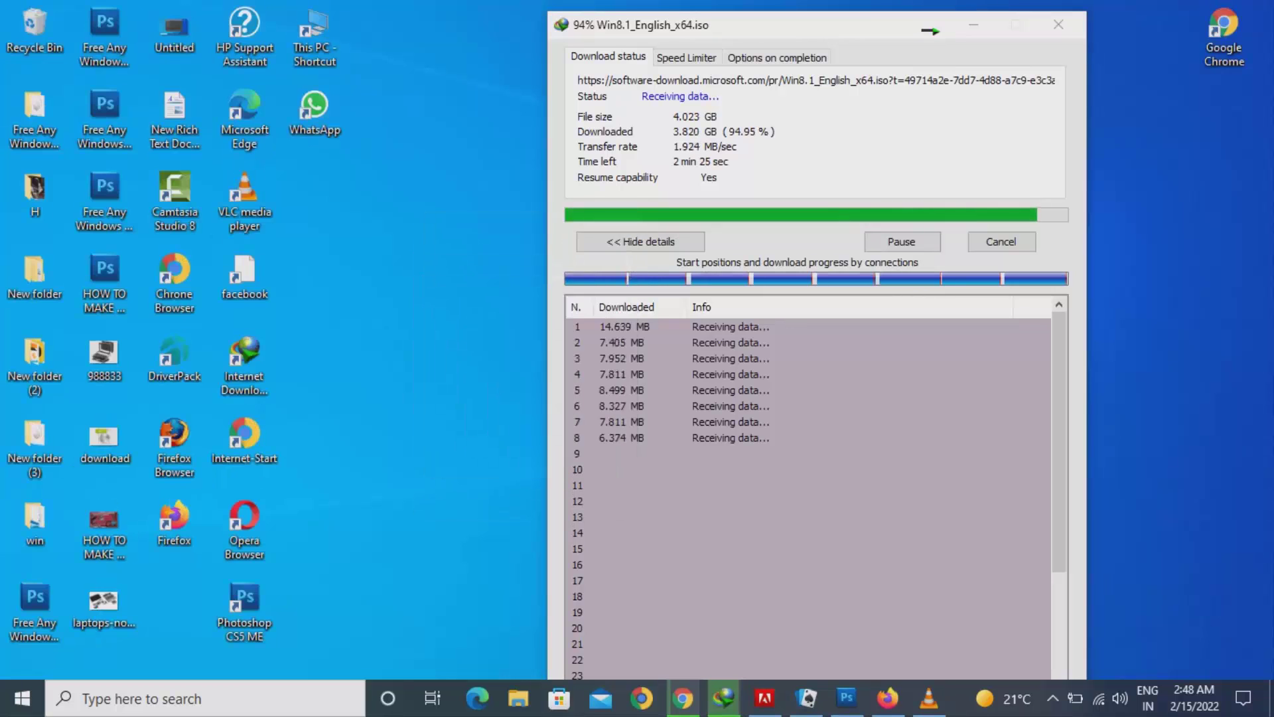
pyautogui.rightClick(426, 194)
pyautogui.click(476, 250)
pyautogui.click(483, 251)
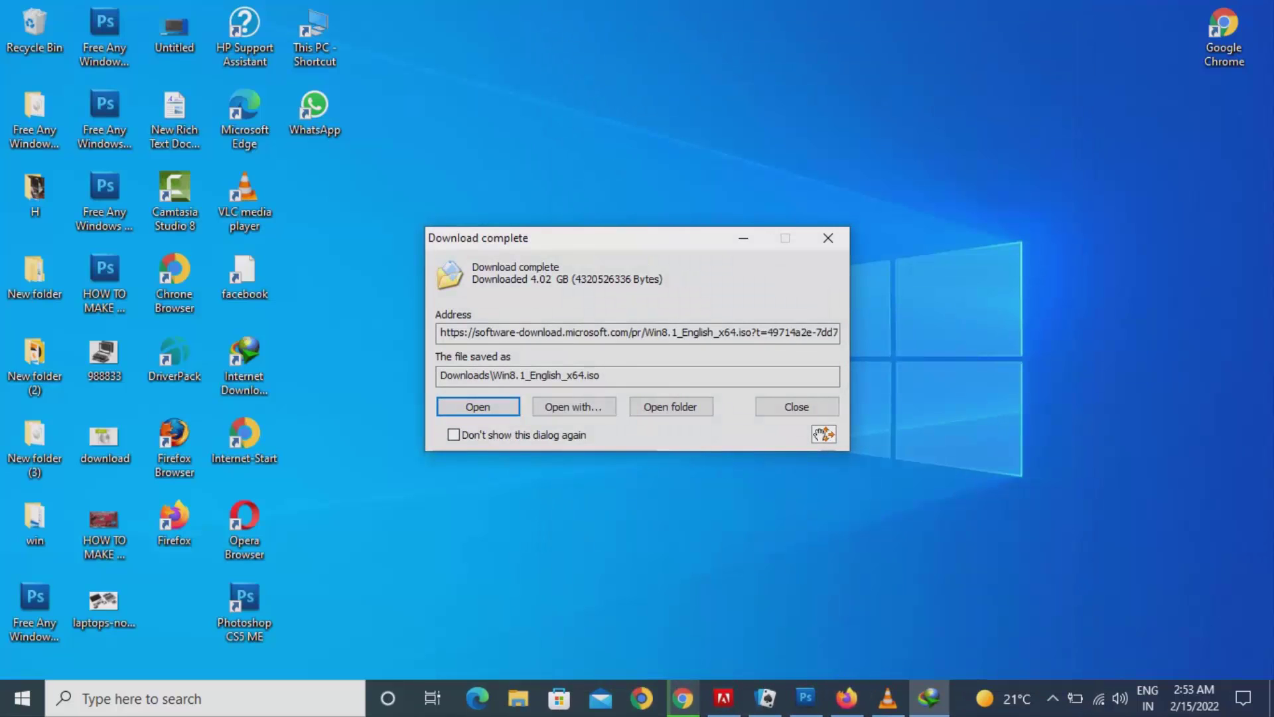
# Dismiss the download-complete notice and open the properties of the Win8.1_English_x64 disc image in the Downloads folder.
pyautogui.press('Escape')
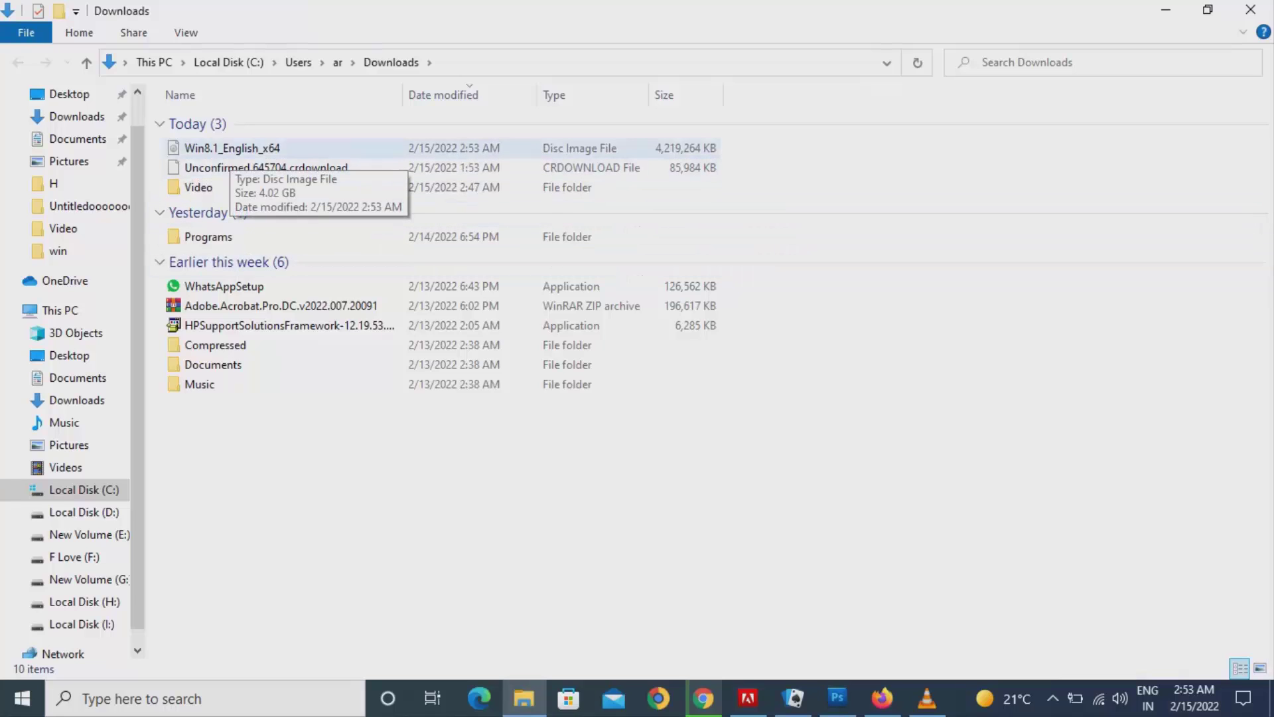
pyautogui.click(230, 152)
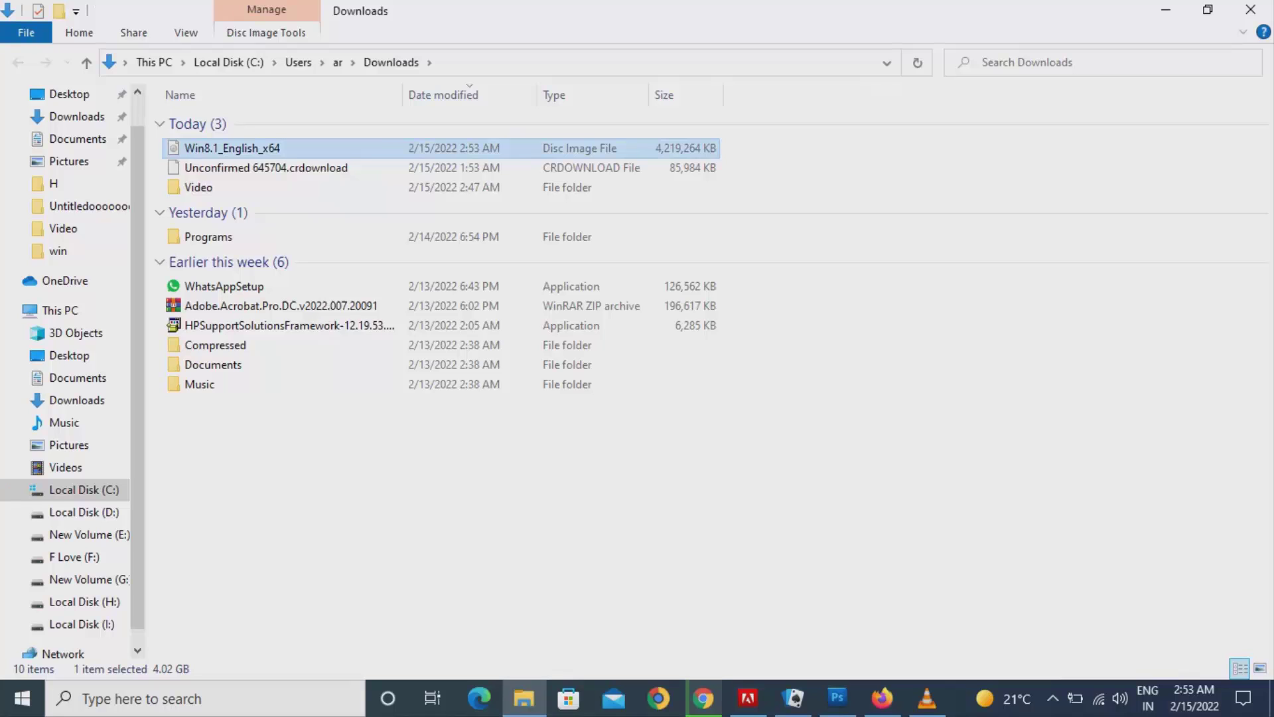
pyautogui.rightClick(264, 149)
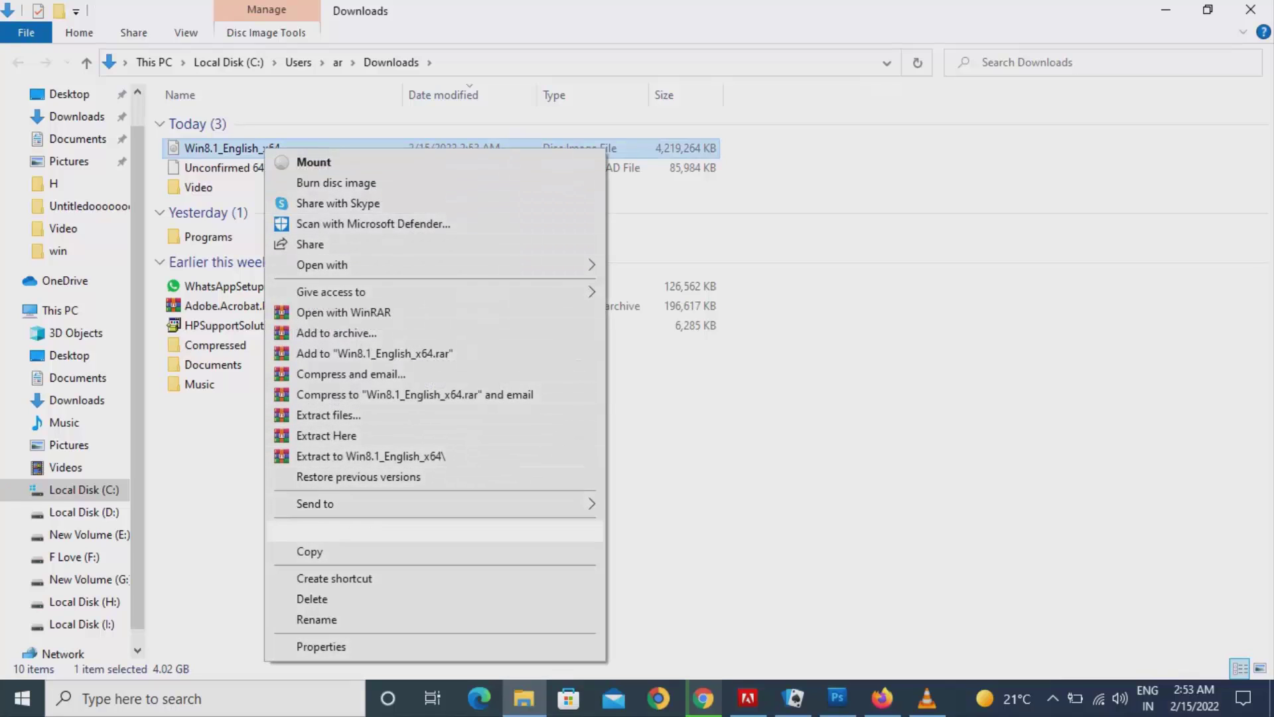
pyautogui.click(321, 647)
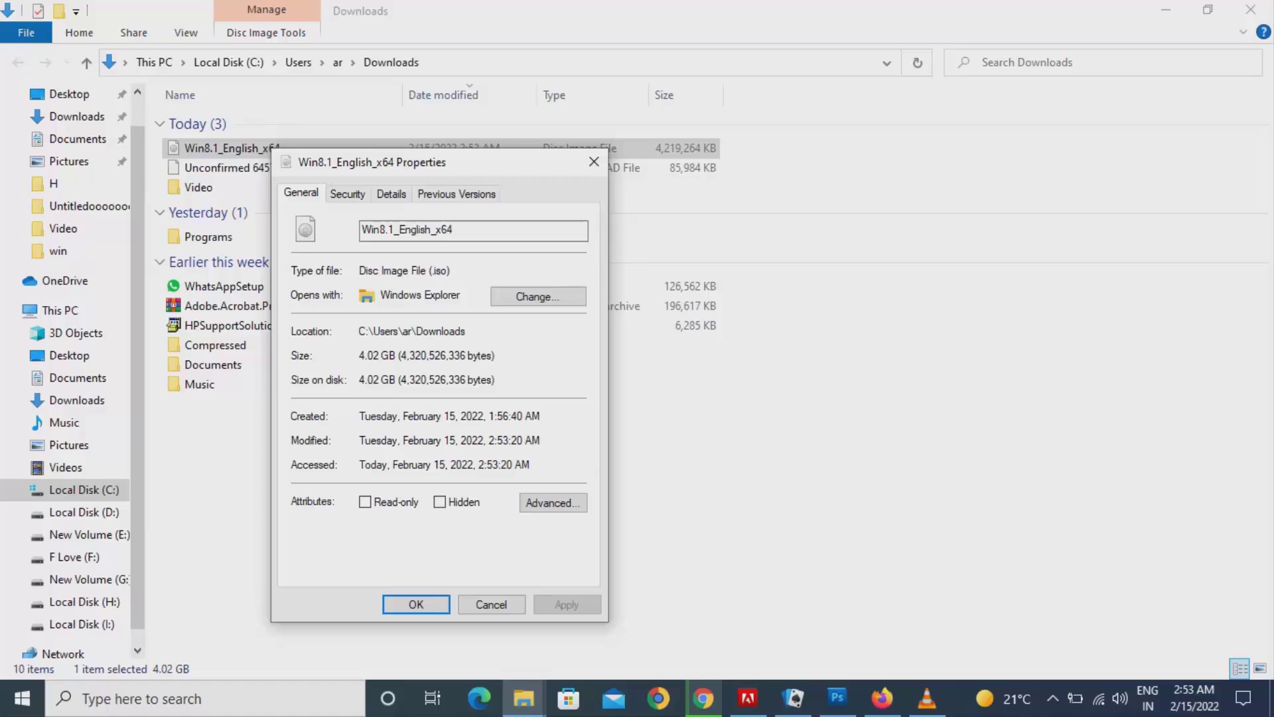
# Switch to Chrome and exit it despite the paused Win8.1_English_x64.iso download.
pyautogui.click(703, 698)
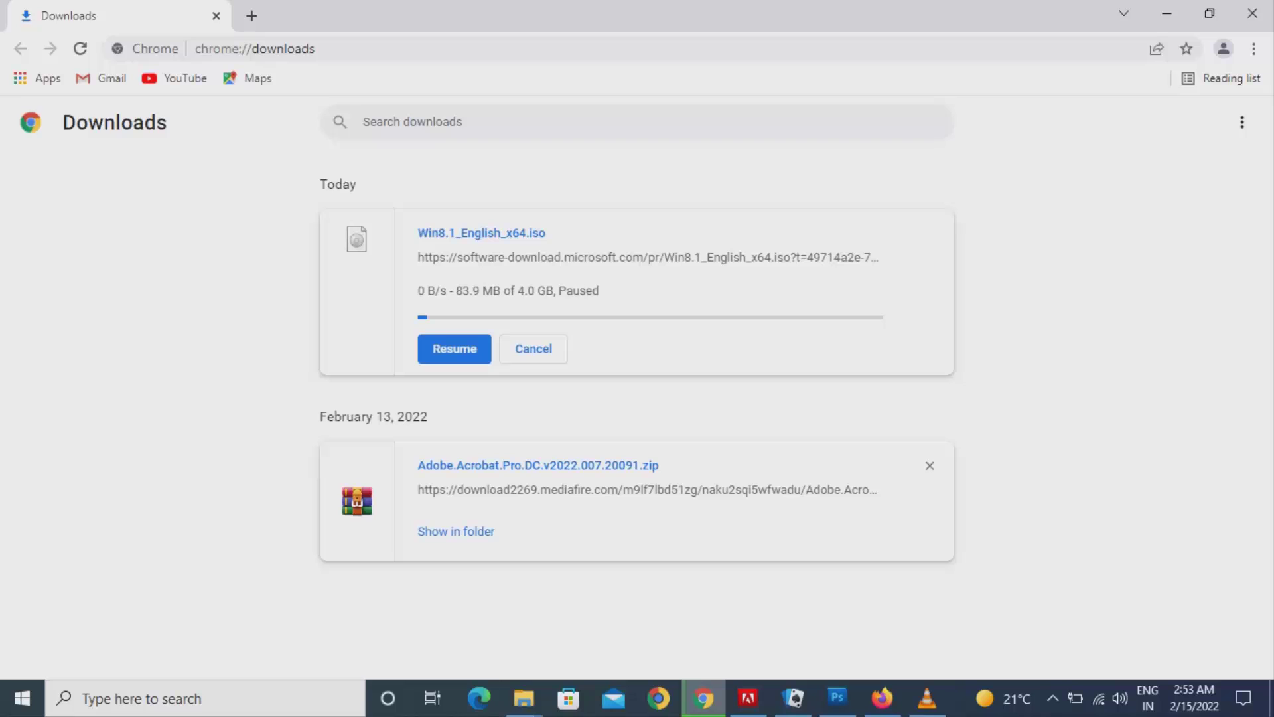
pyautogui.click(1252, 13)
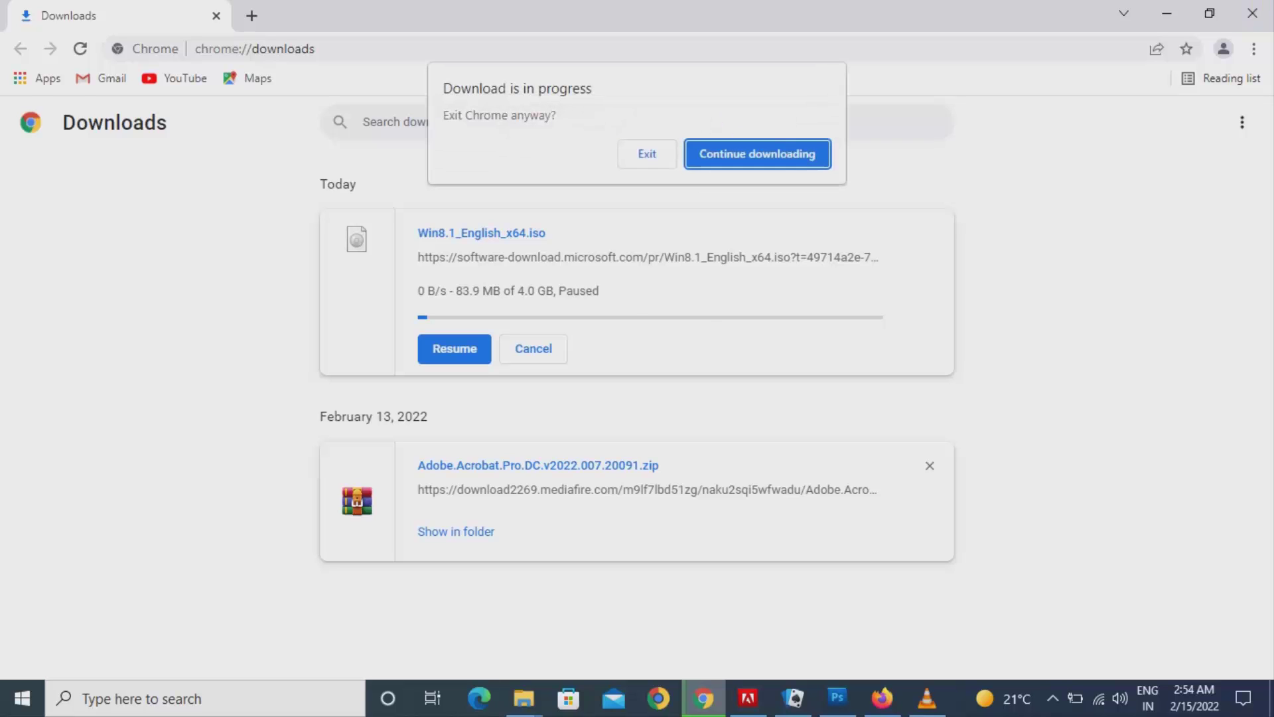
pyautogui.click(647, 152)
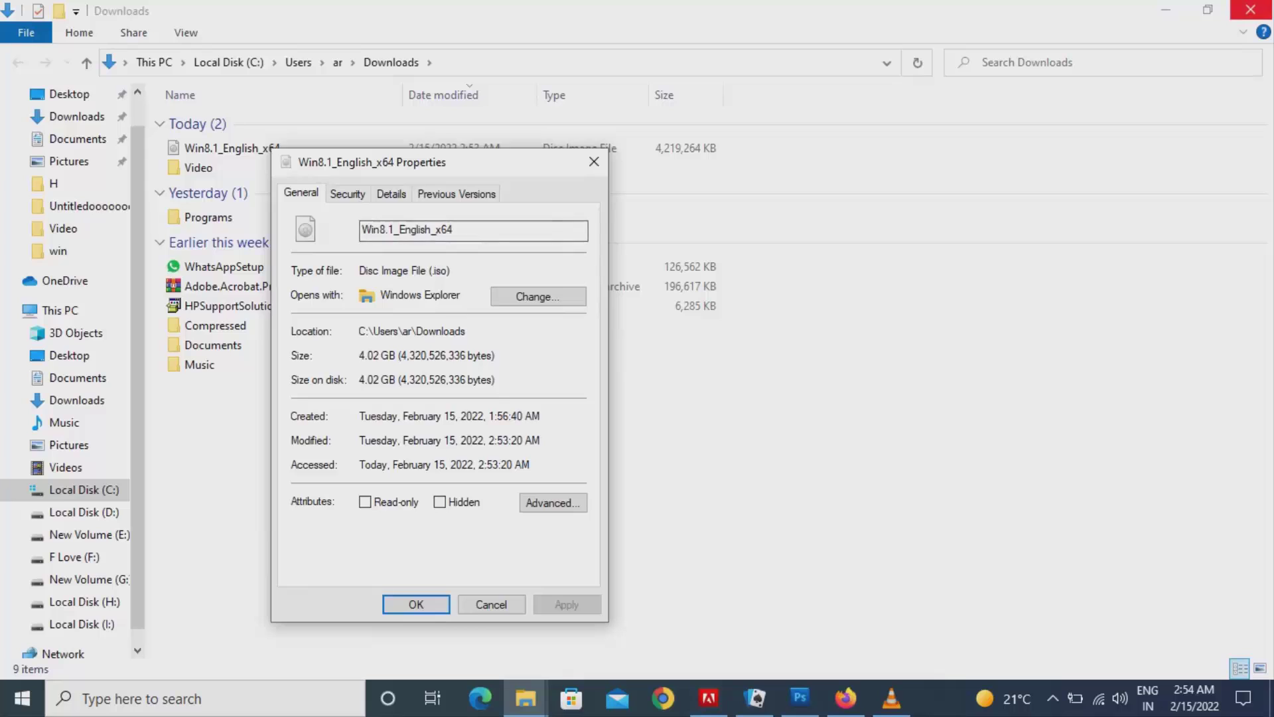
# Close the Downloads folder window, move the Win8.1_English_x64 properties dialog aside and dismiss it without changes.
pyautogui.click(1250, 9)
pyautogui.moveTo(431, 162); pyautogui.dragTo(766, 84)
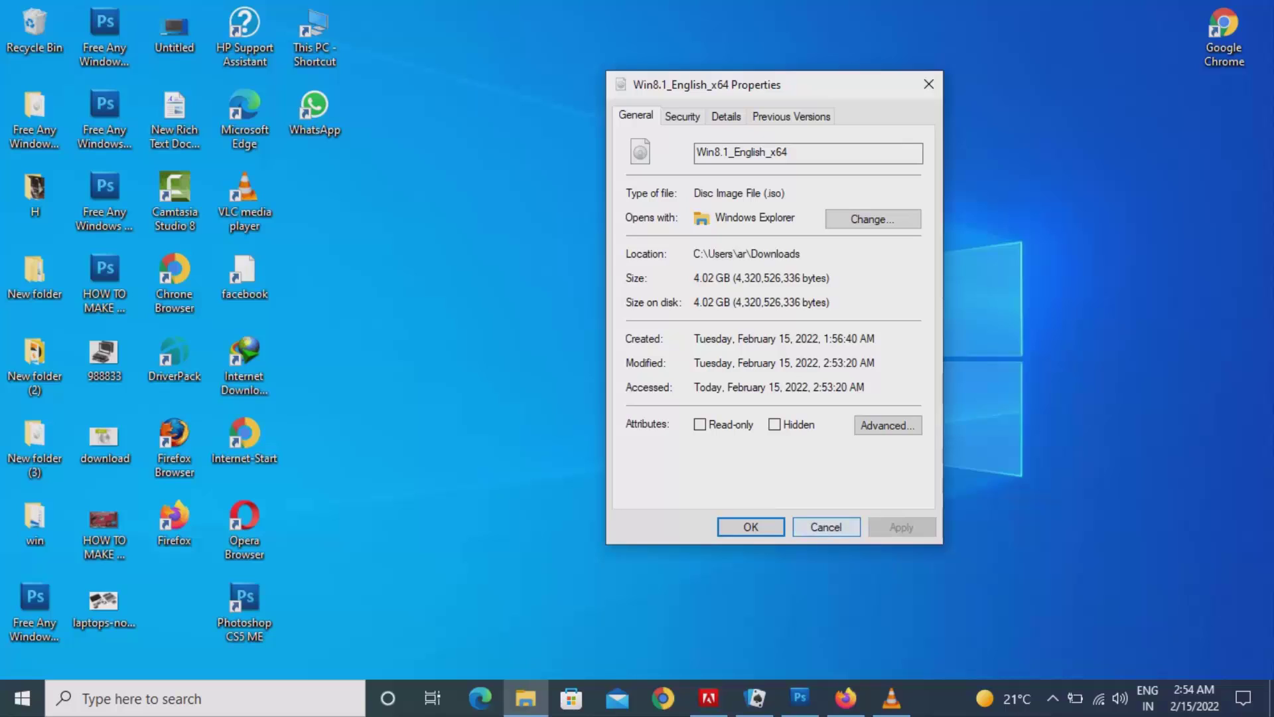
pyautogui.press('Tab')
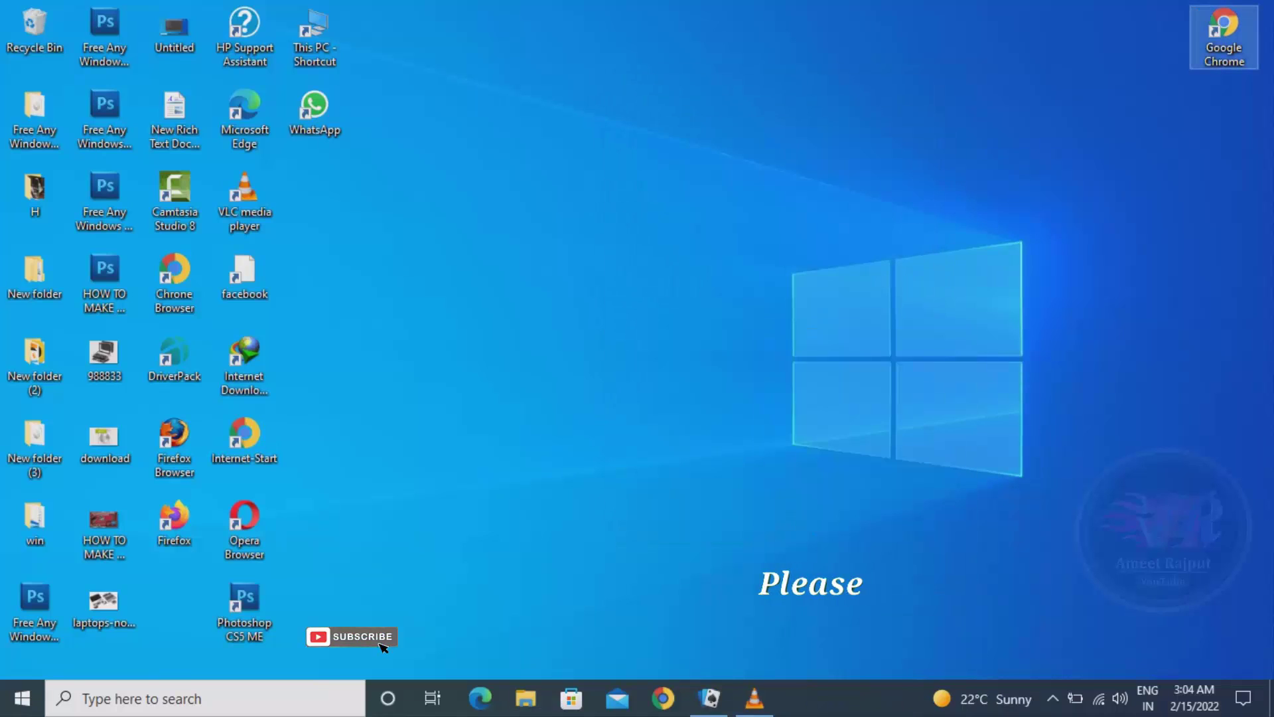
# Launch Google Chrome from the desktop and go to the Google homepage.
pyautogui.rightClick(1225, 20)
pyautogui.press('Escape')
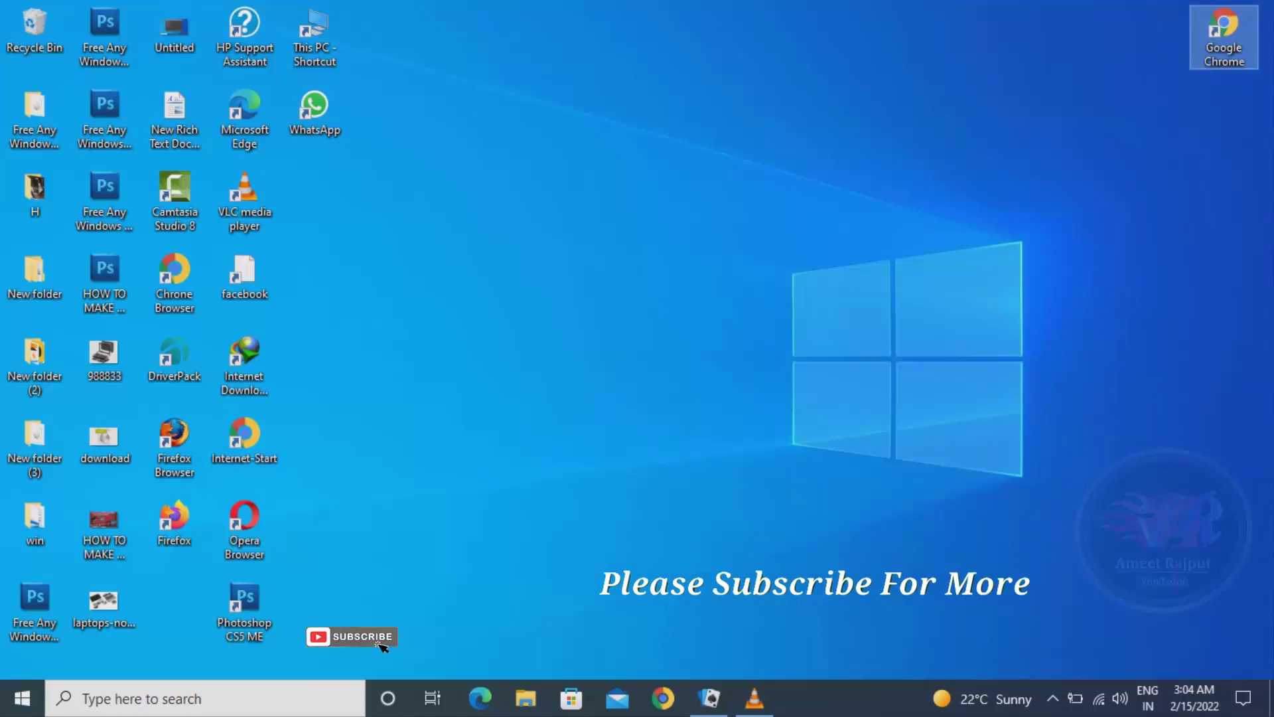
pyautogui.press('Return')
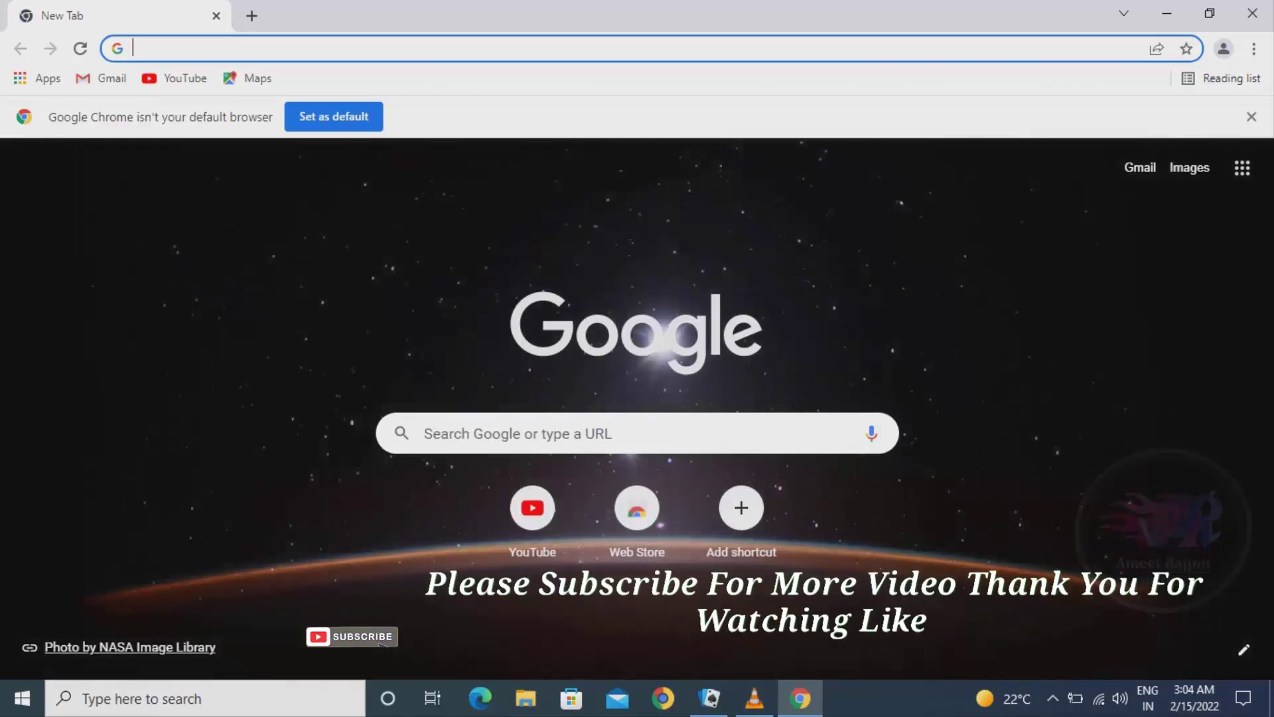
pyautogui.write('go')
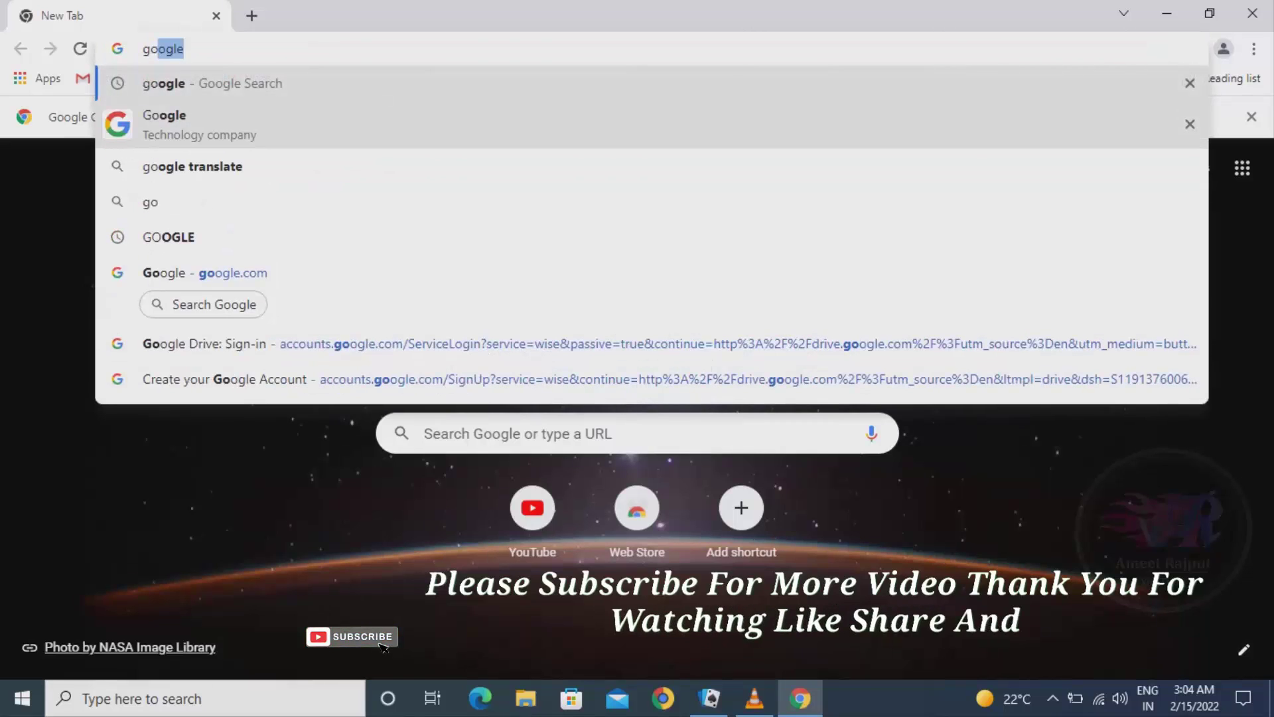
pyautogui.write('ogle')
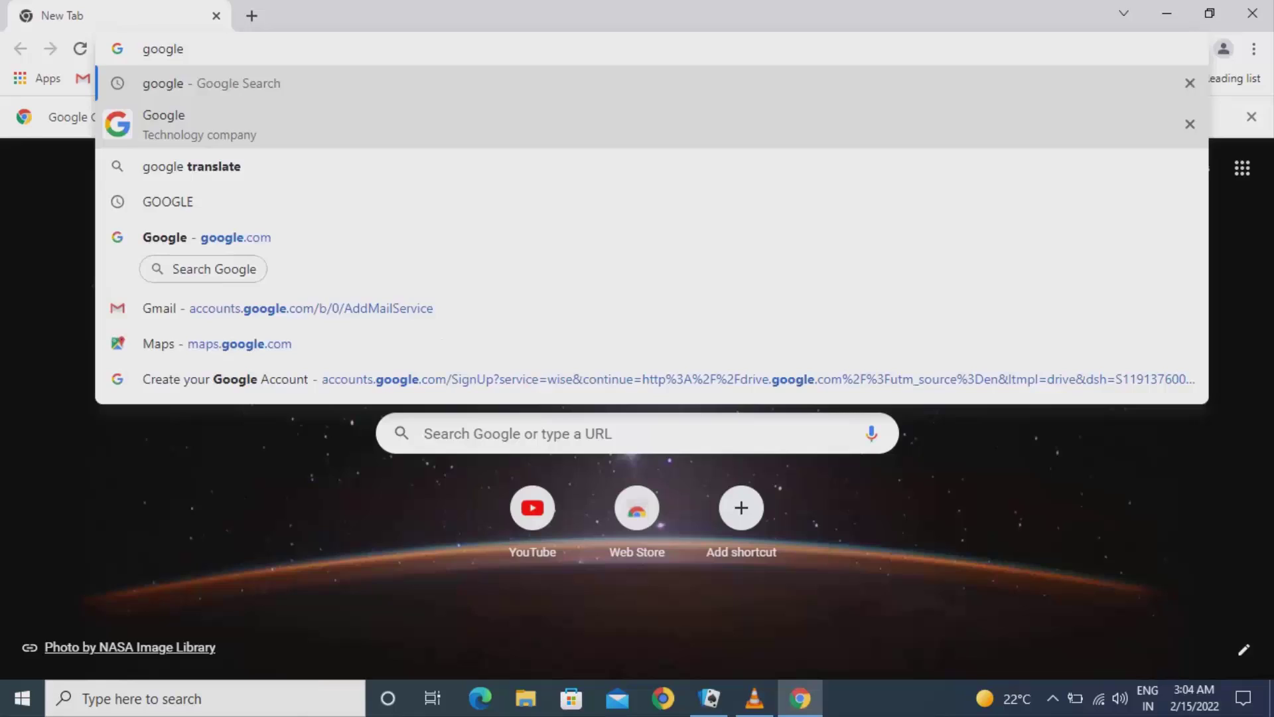
pyautogui.press('Return')
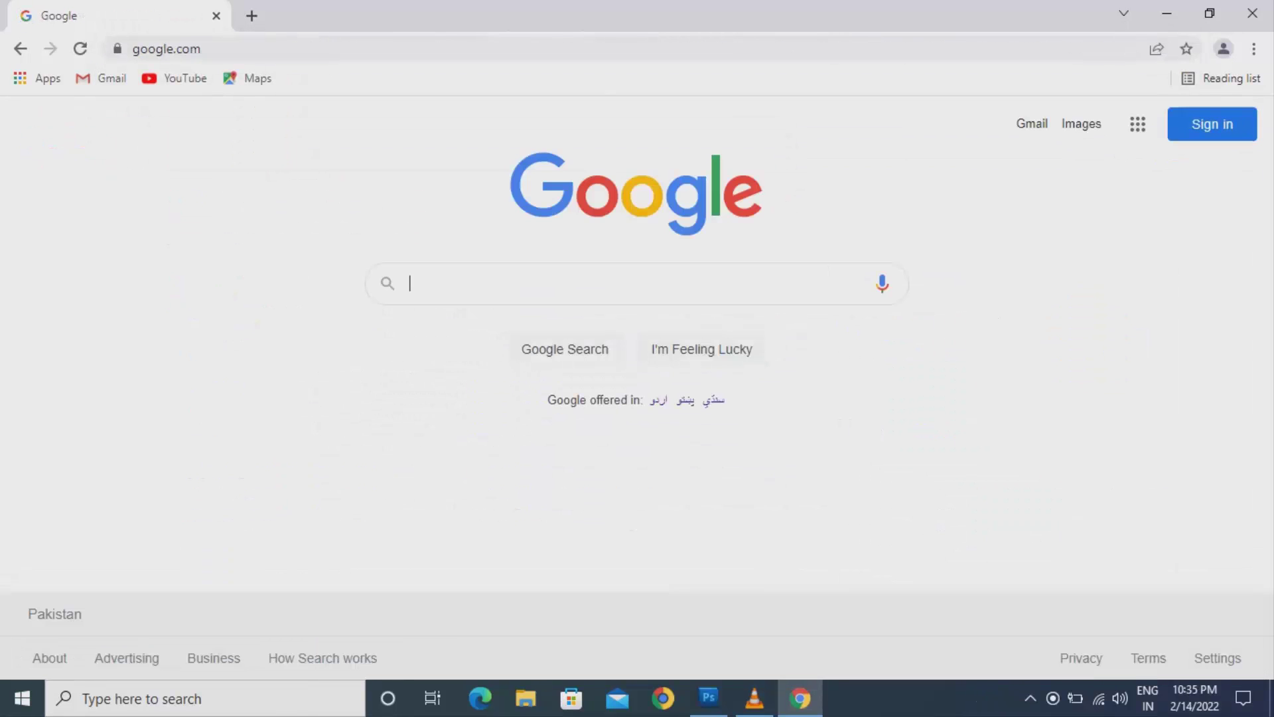
# Search Google for "windows 10 download iso 64 bit" using the matching suggestion.
pyautogui.write('w')
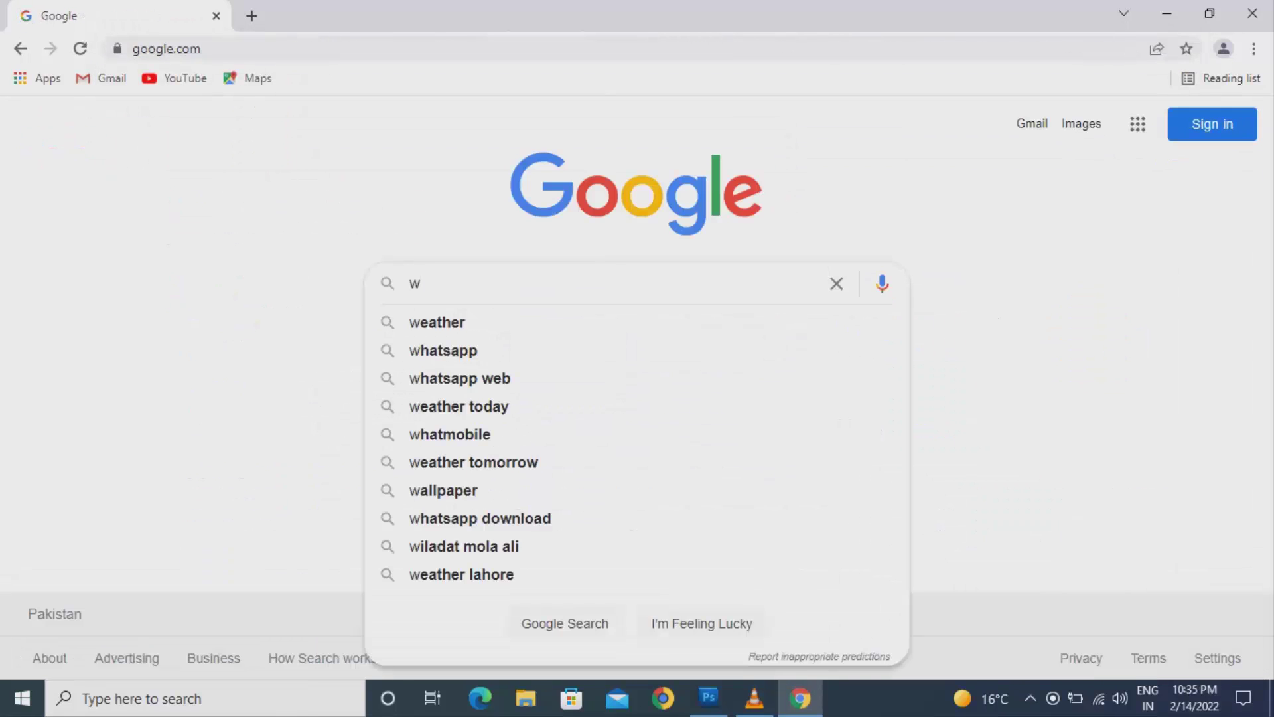
pyautogui.write('in')
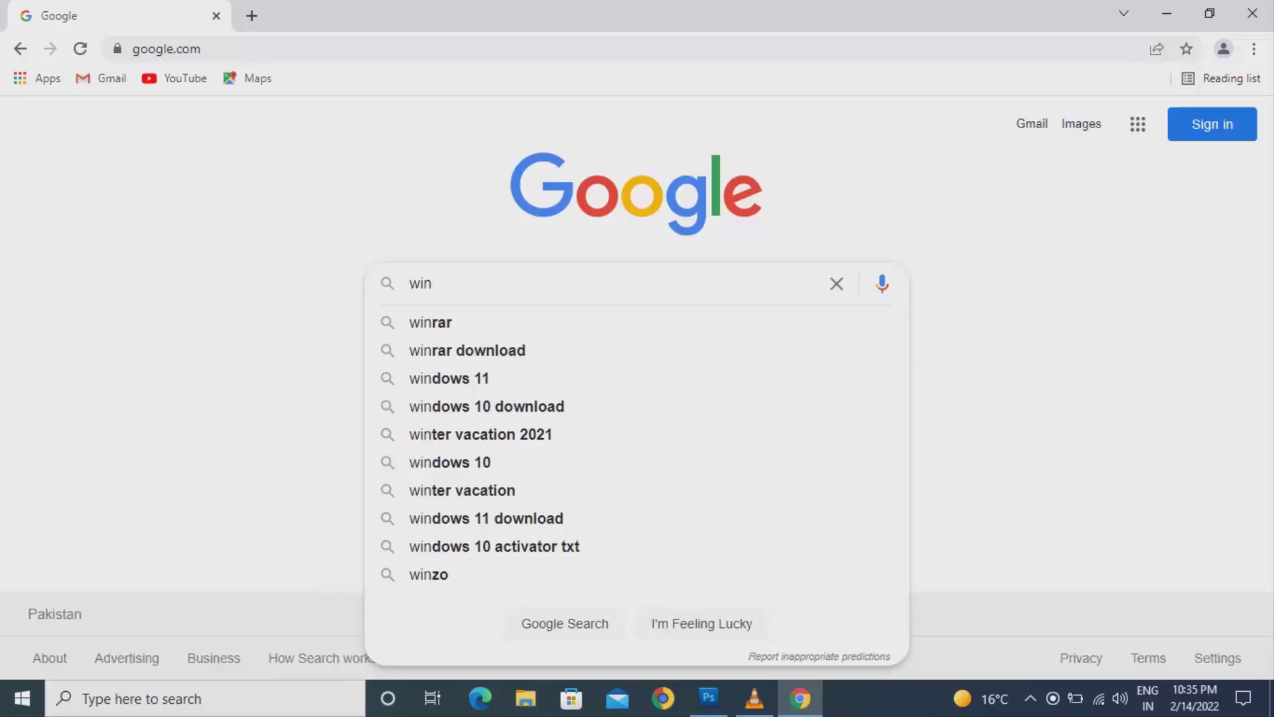
pyautogui.write('dows ')
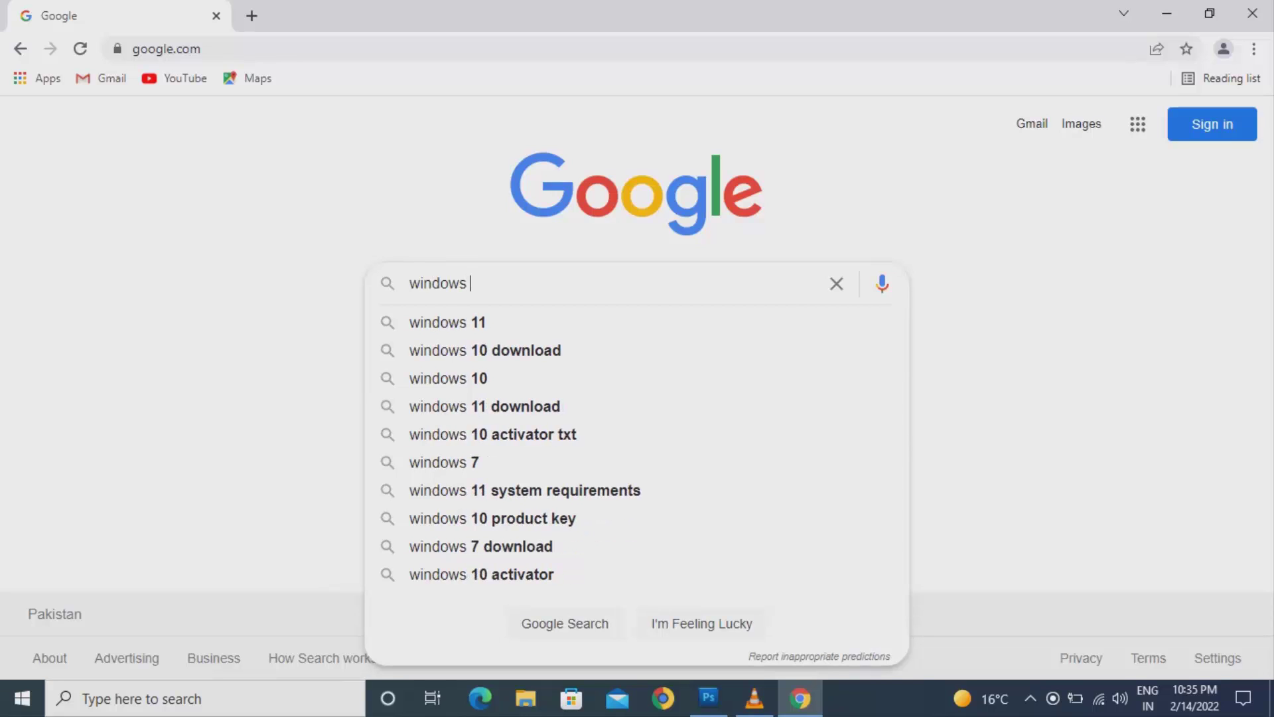
pyautogui.write('10')
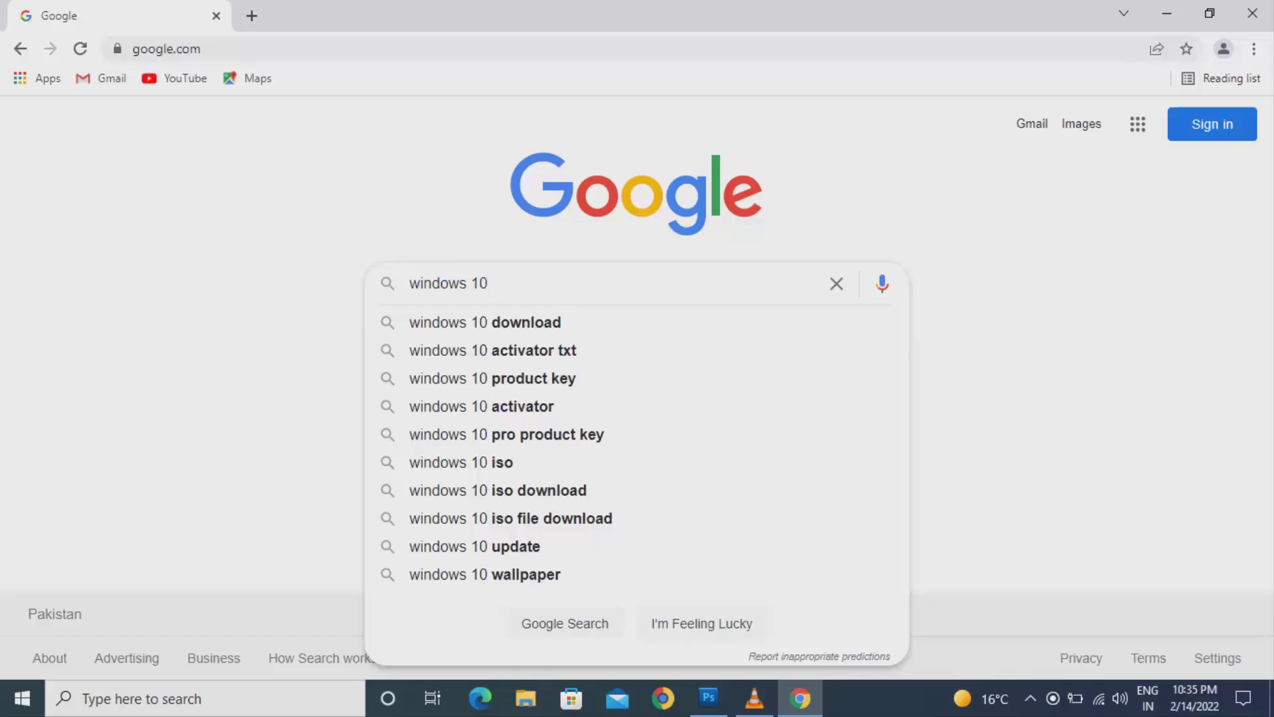
pyautogui.write(' do')
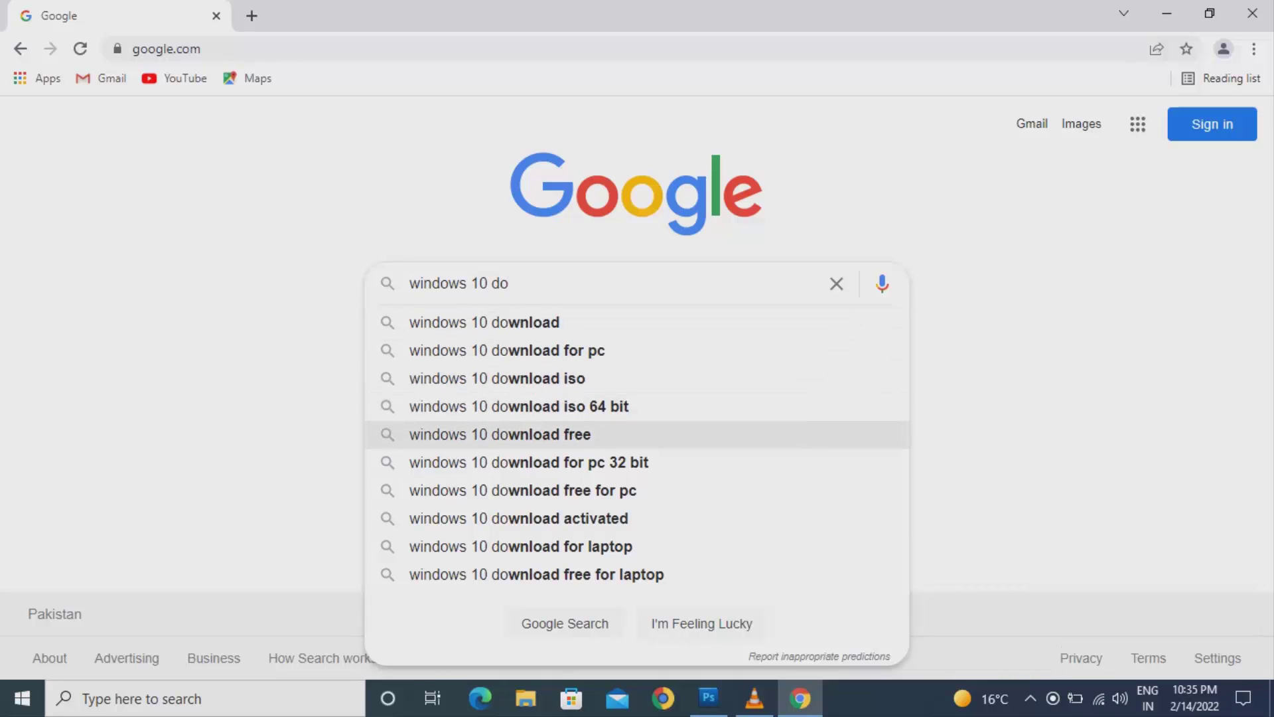
pyautogui.click(519, 407)
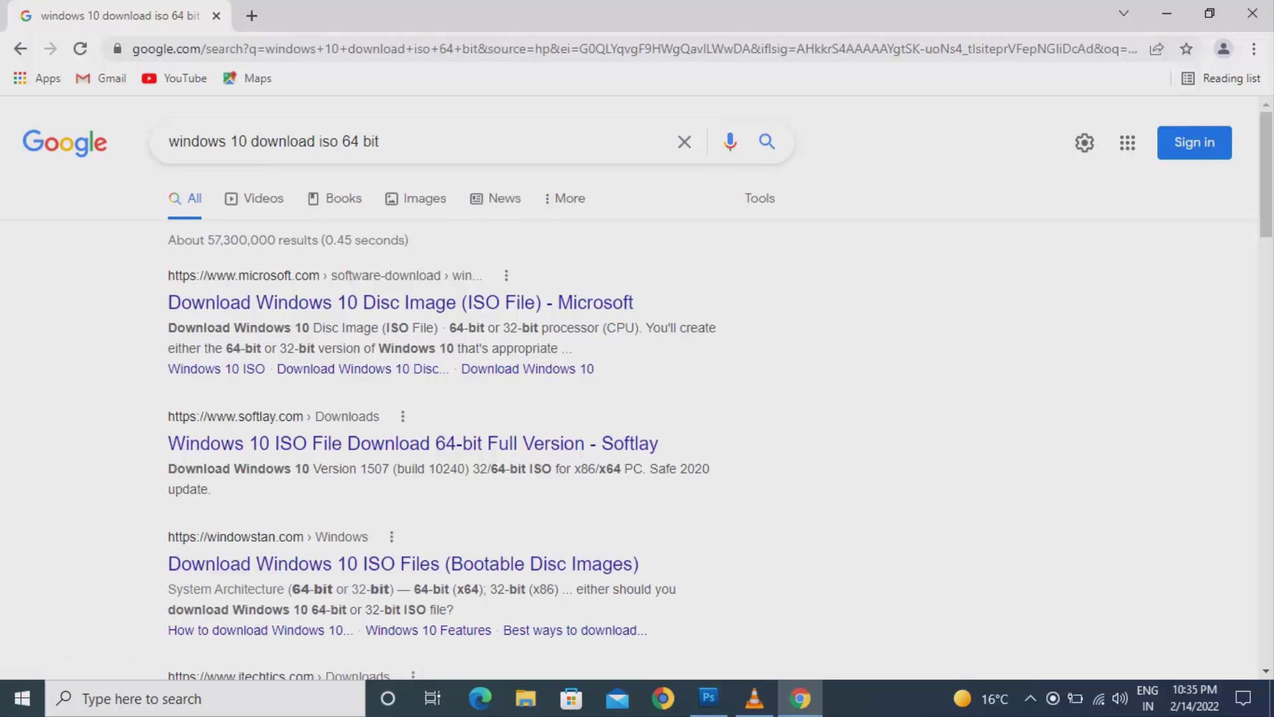
# Look over the search results, open Microsoft's Download Windows 10 Disc Image (ISO File) result in a new tab and switch to it.
pyautogui.scroll(-5, 424, 471)
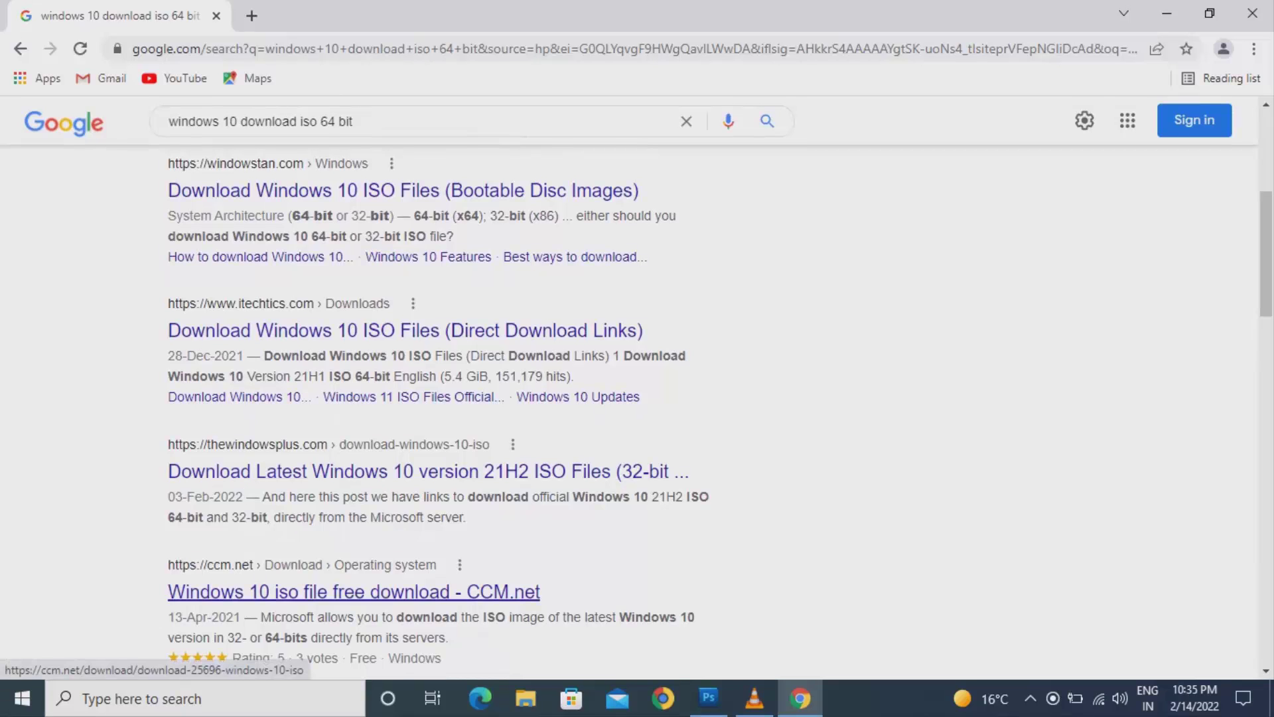
pyautogui.scroll(4, 425, 590)
pyautogui.scroll(2, 637, 392)
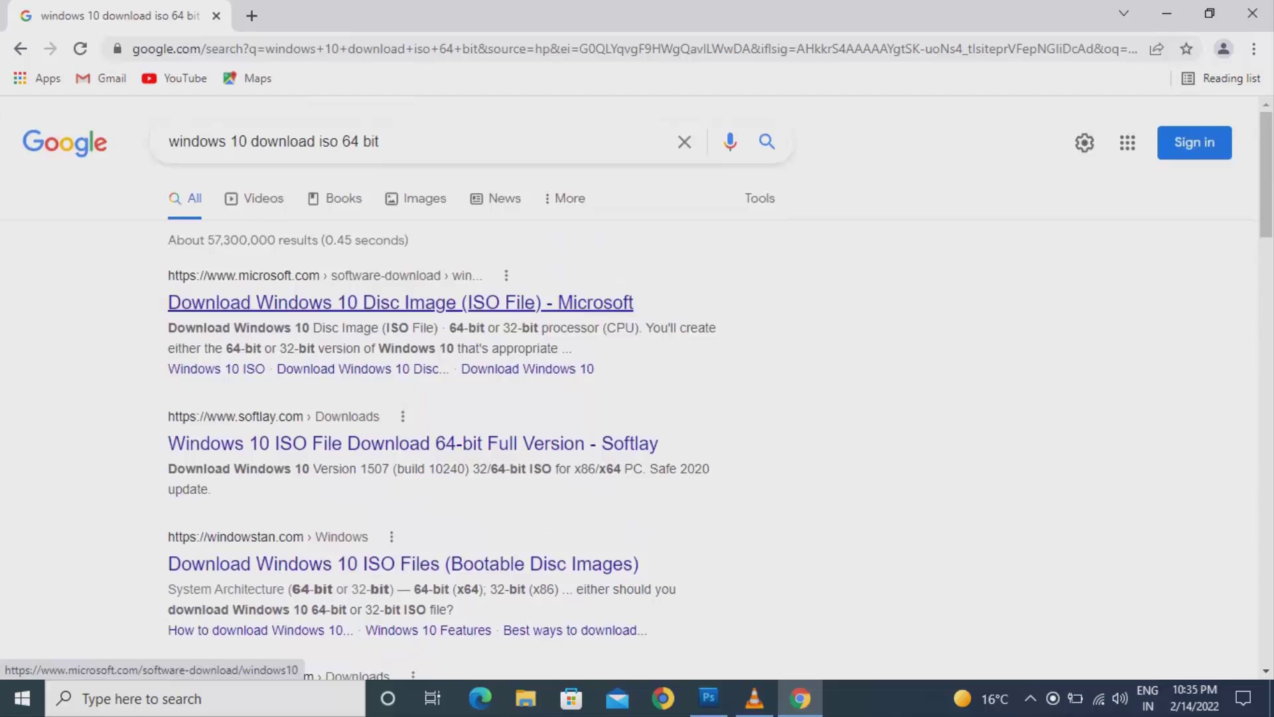
pyautogui.rightClick(524, 302)
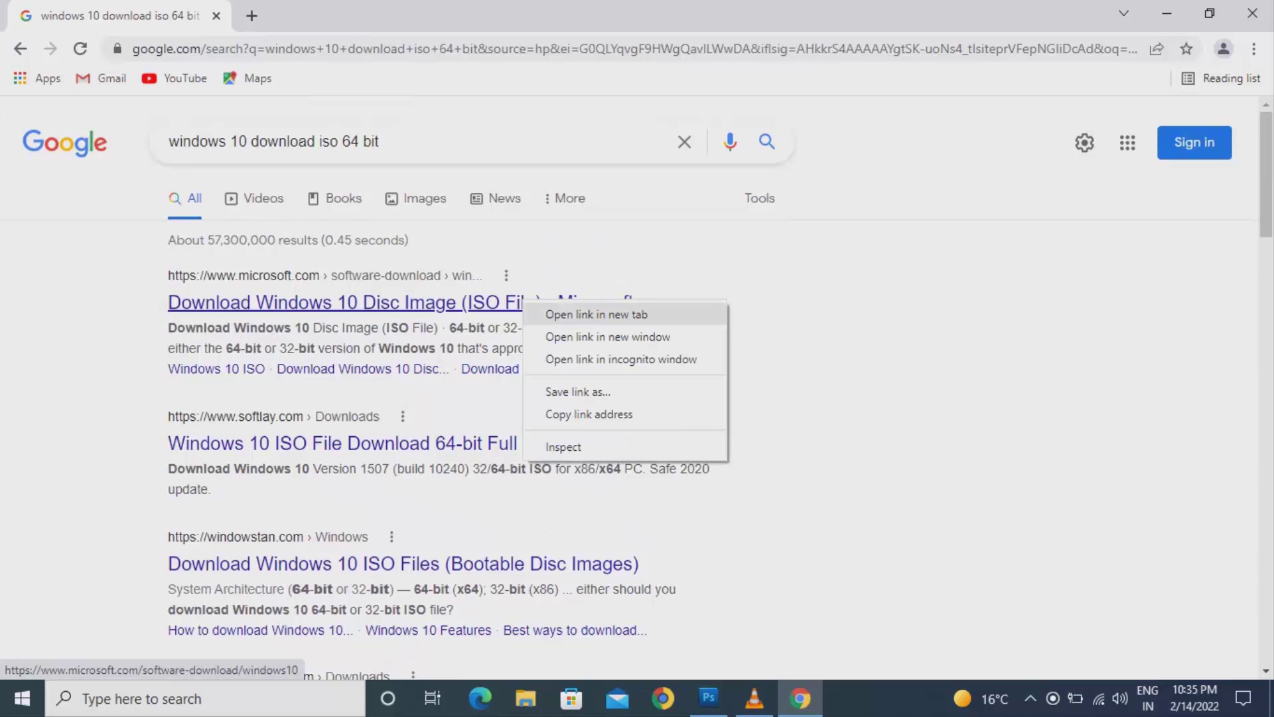
pyautogui.press('Return')
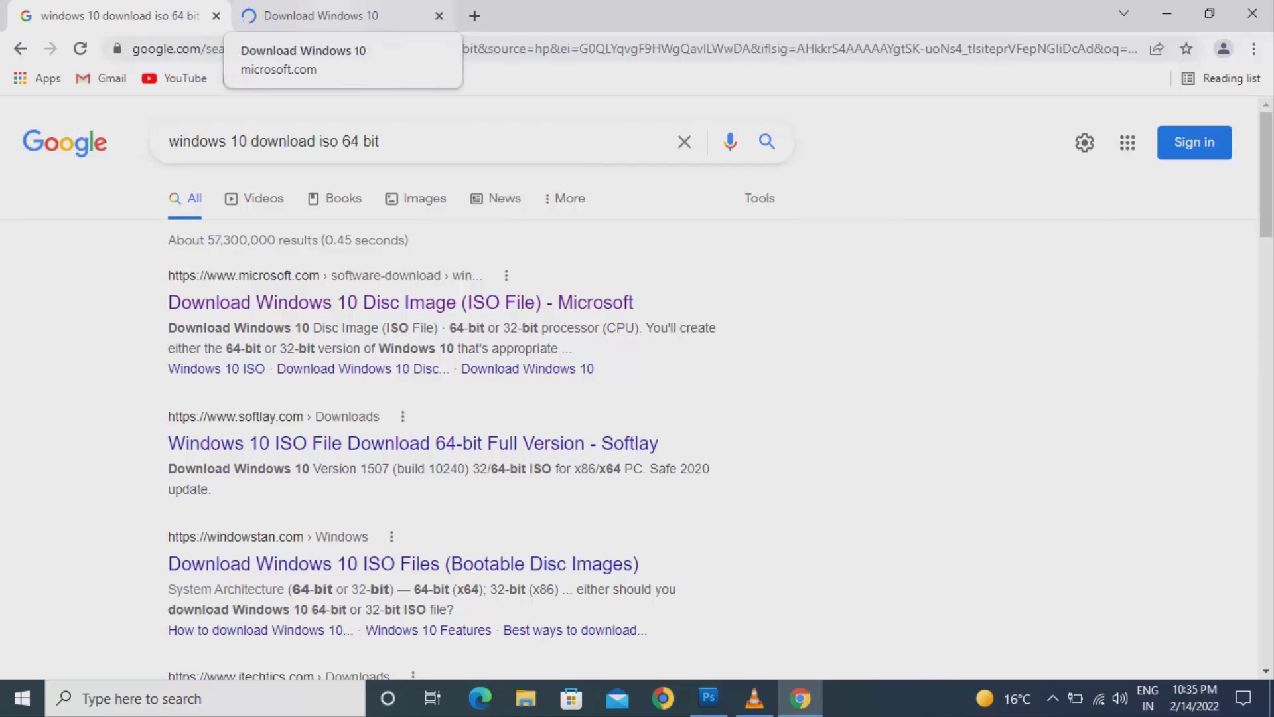
pyautogui.hotkey('ctrl', 'Tab')
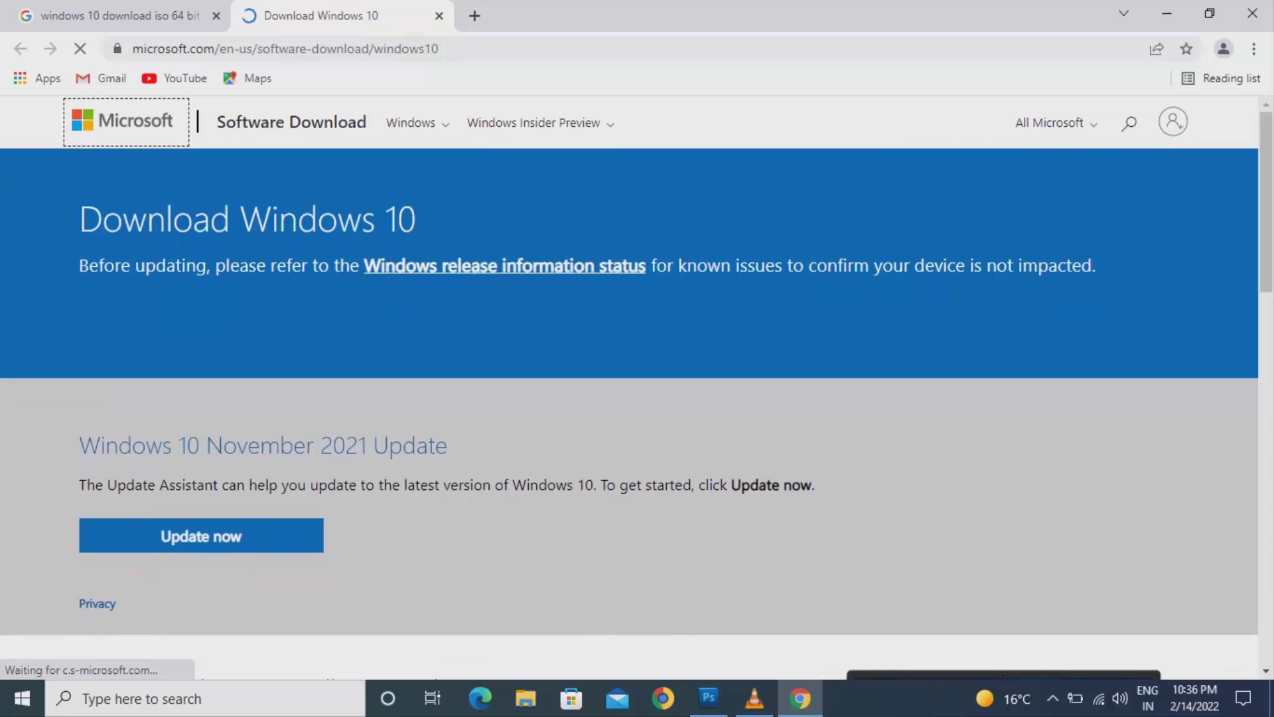
# Examine the Download Windows 10 page for its download choices, briefly expanding the instructions for upgrading this PC with the tool.
pyautogui.scroll(-4, 629, 388)
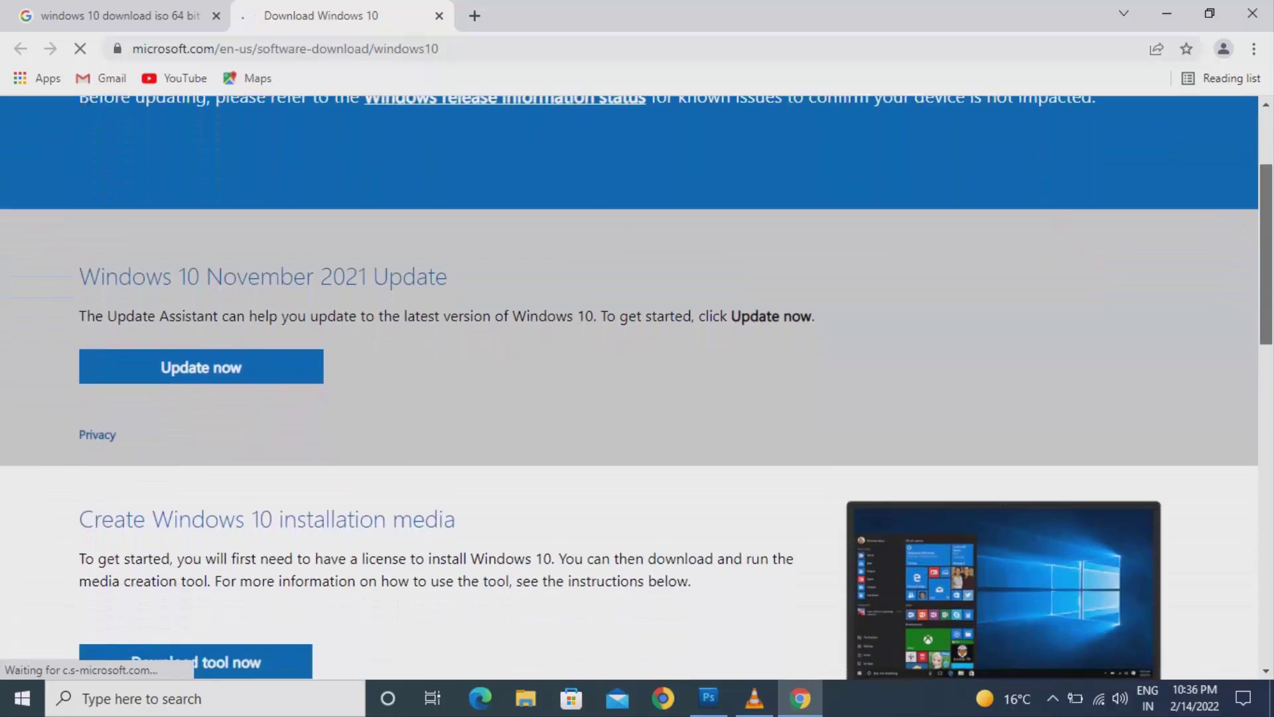
pyautogui.scroll(-2, 629, 389)
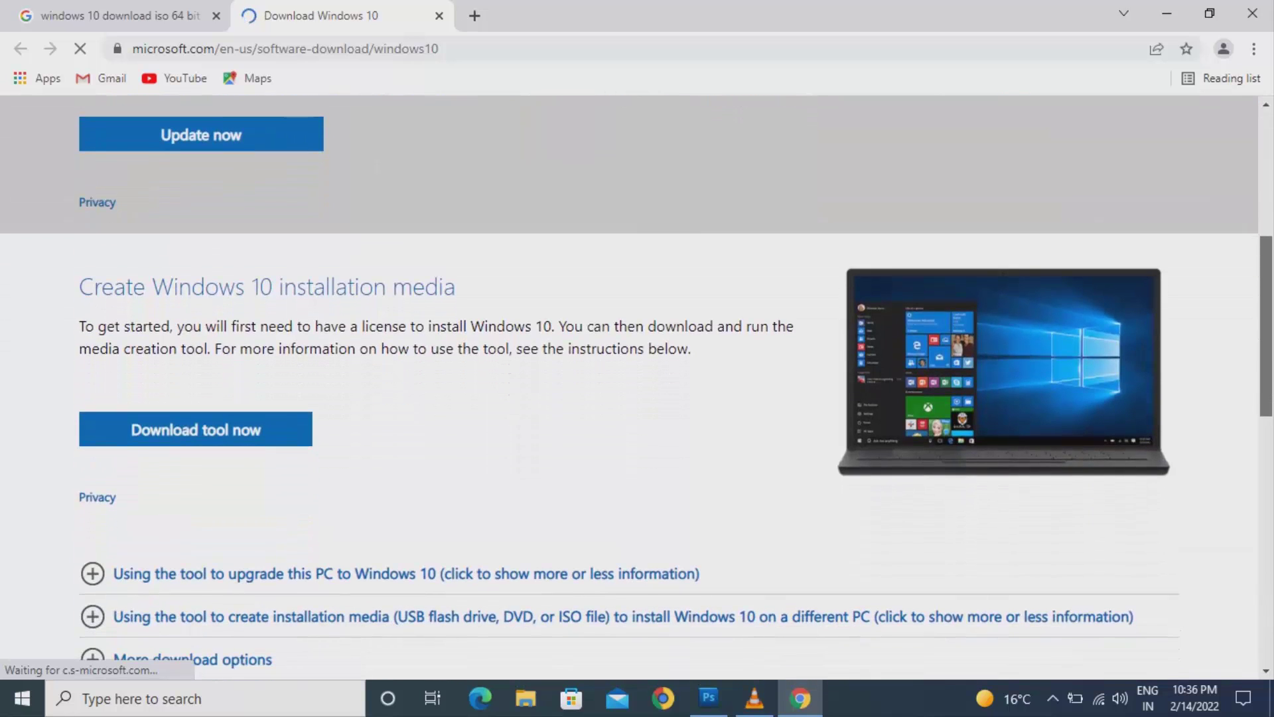
pyautogui.scroll(-2, 629, 511)
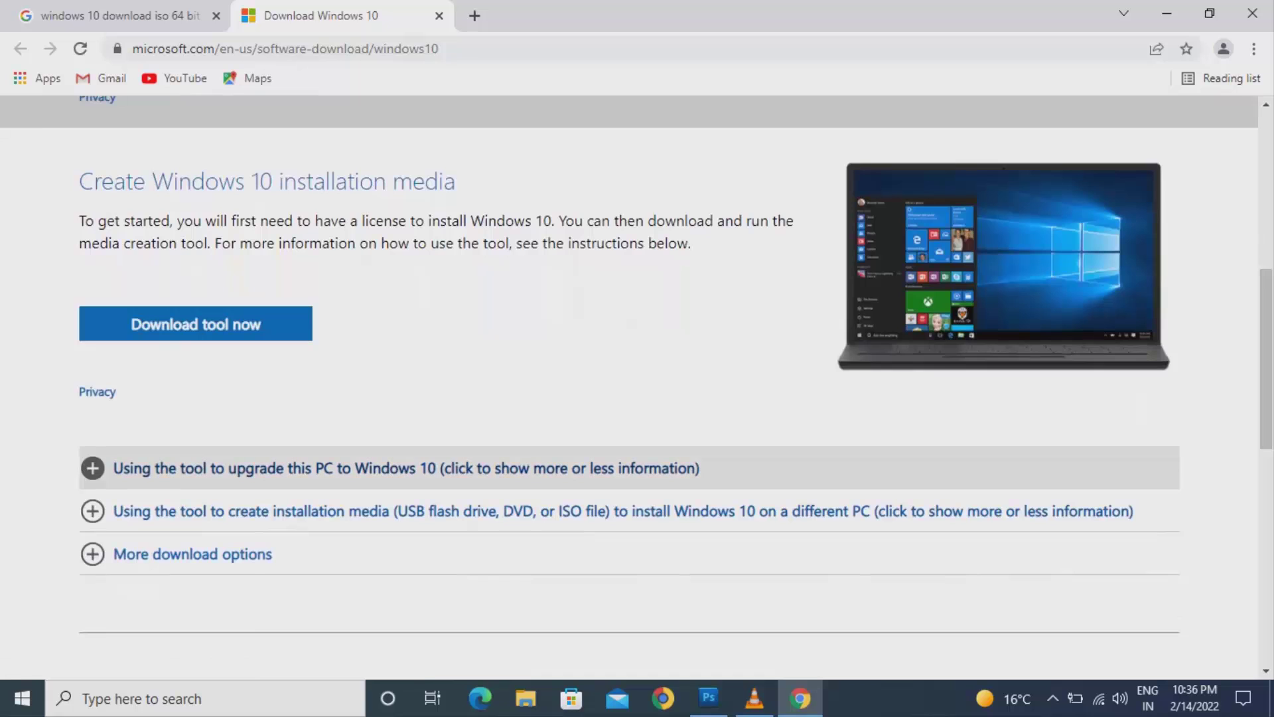
pyautogui.click(406, 468)
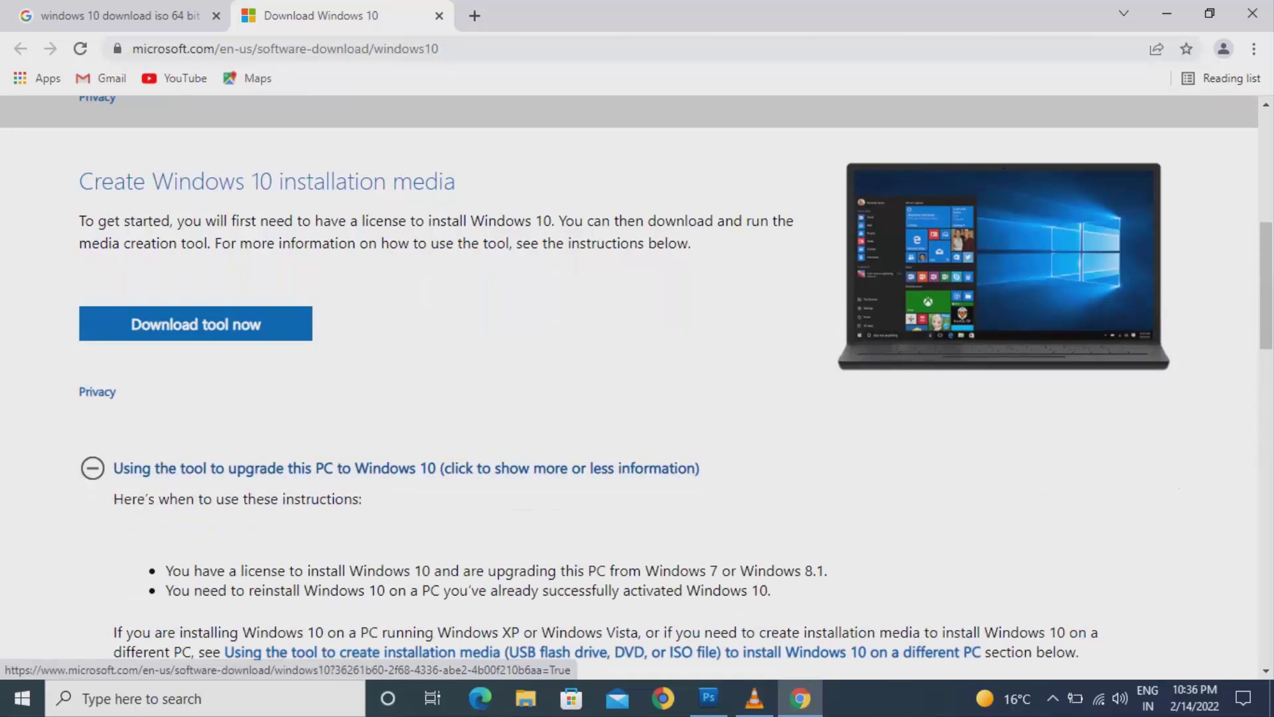
pyautogui.scroll(-3, 406, 468)
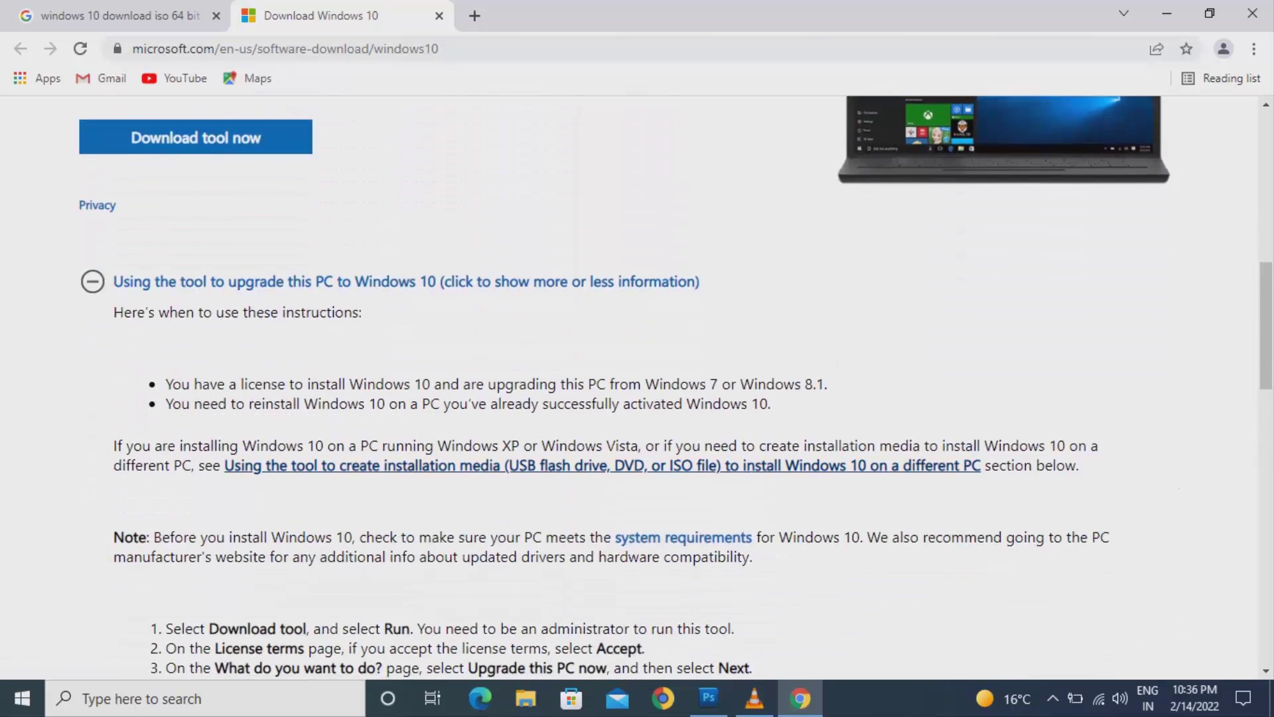
pyautogui.click(406, 281)
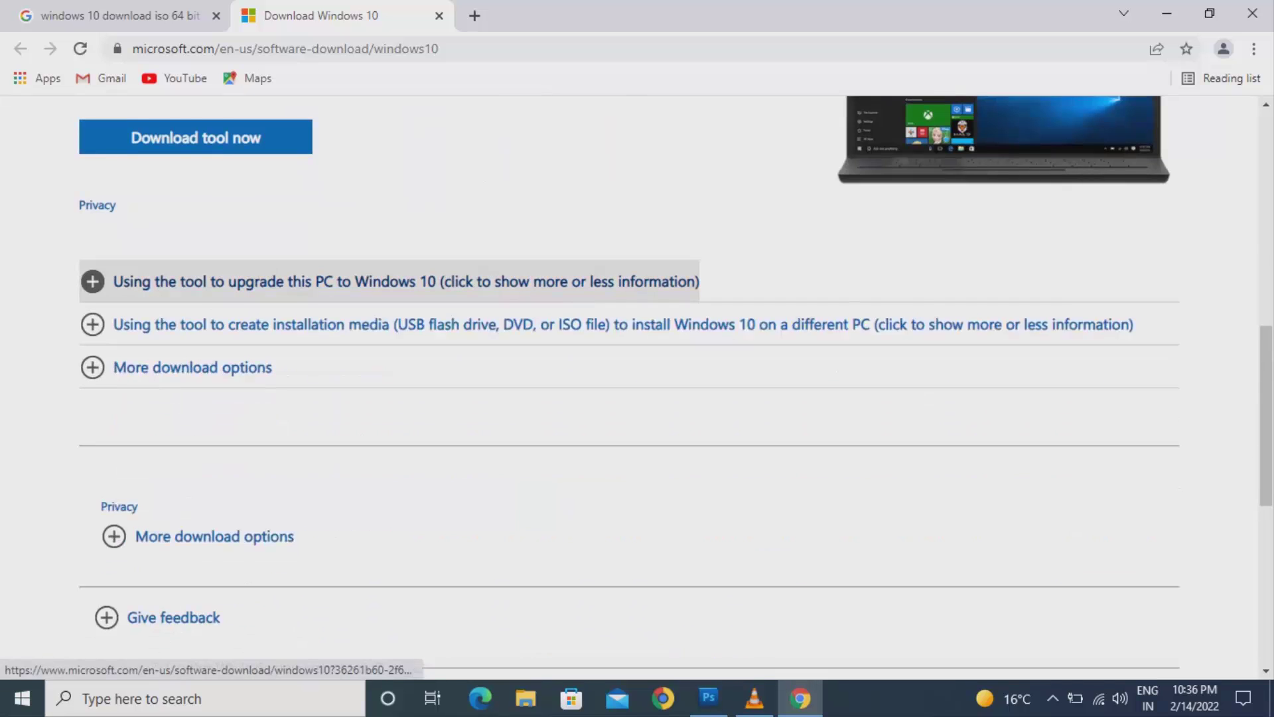
pyautogui.scroll(3, 406, 281)
pyautogui.scroll(-1, 406, 281)
pyautogui.scroll(-4, 637, 385)
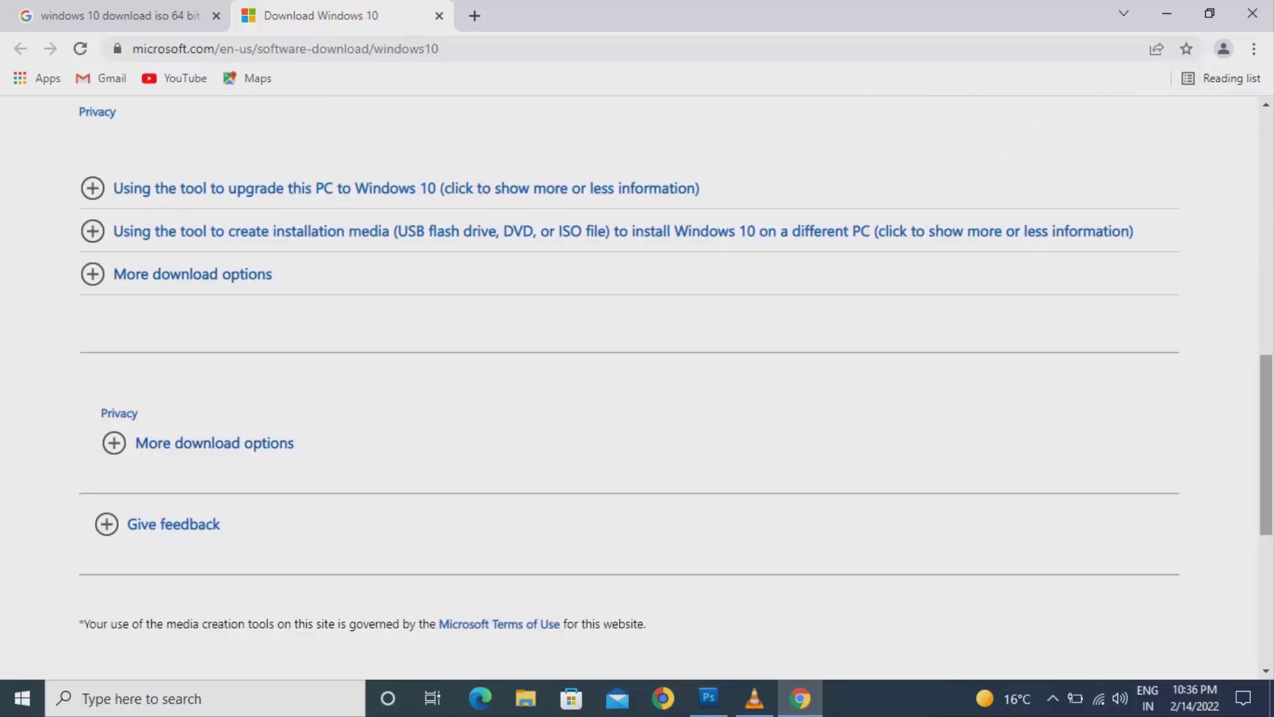
pyautogui.scroll(-6, 637, 384)
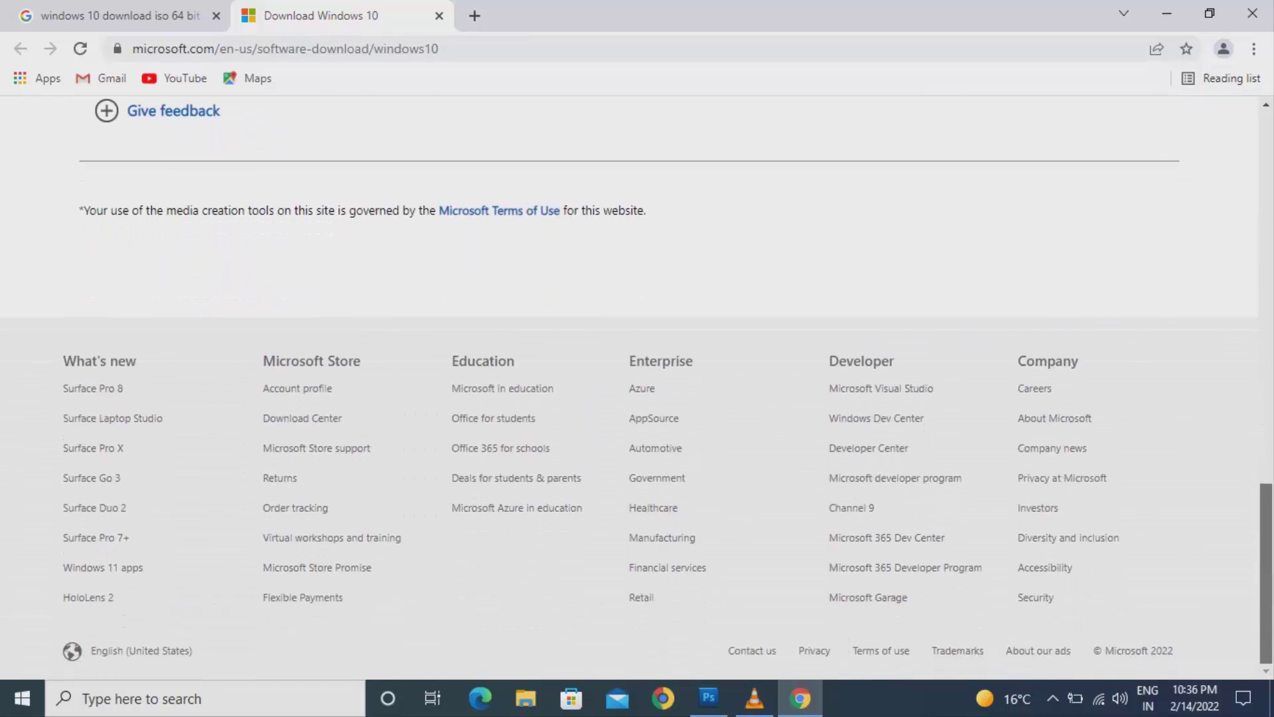
pyautogui.scroll(8, 637, 385)
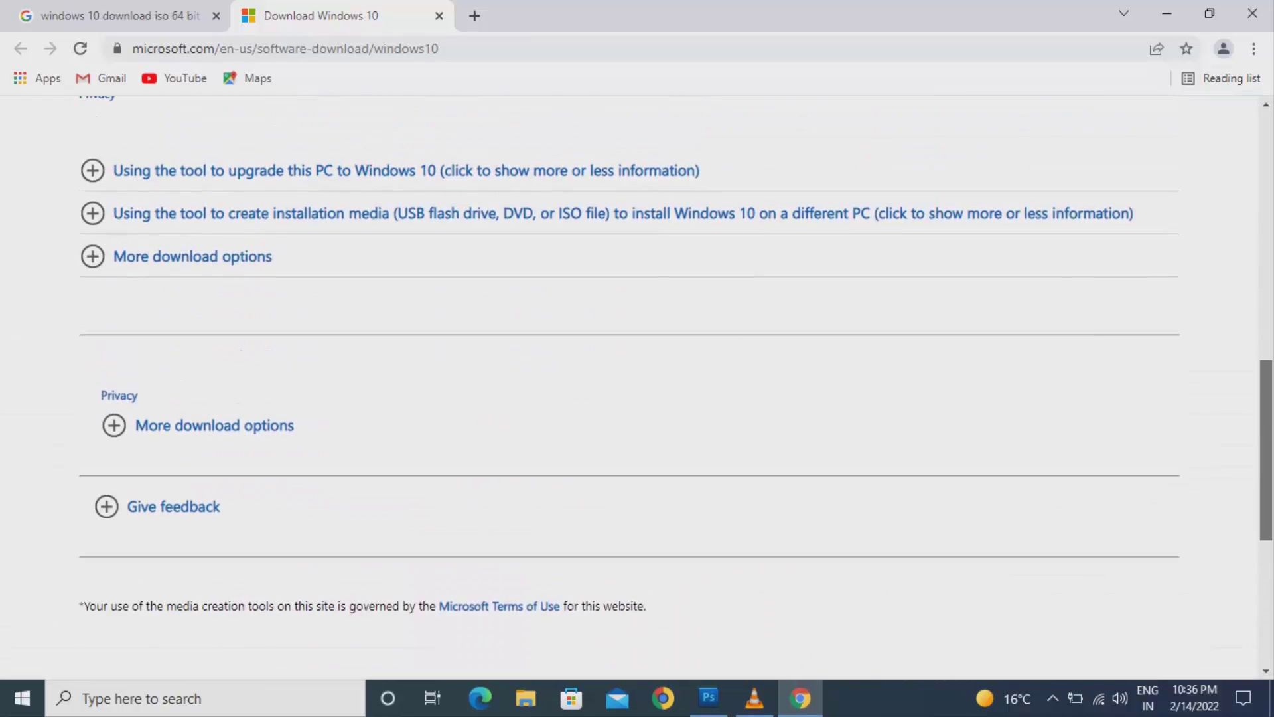
pyautogui.scroll(4, 637, 385)
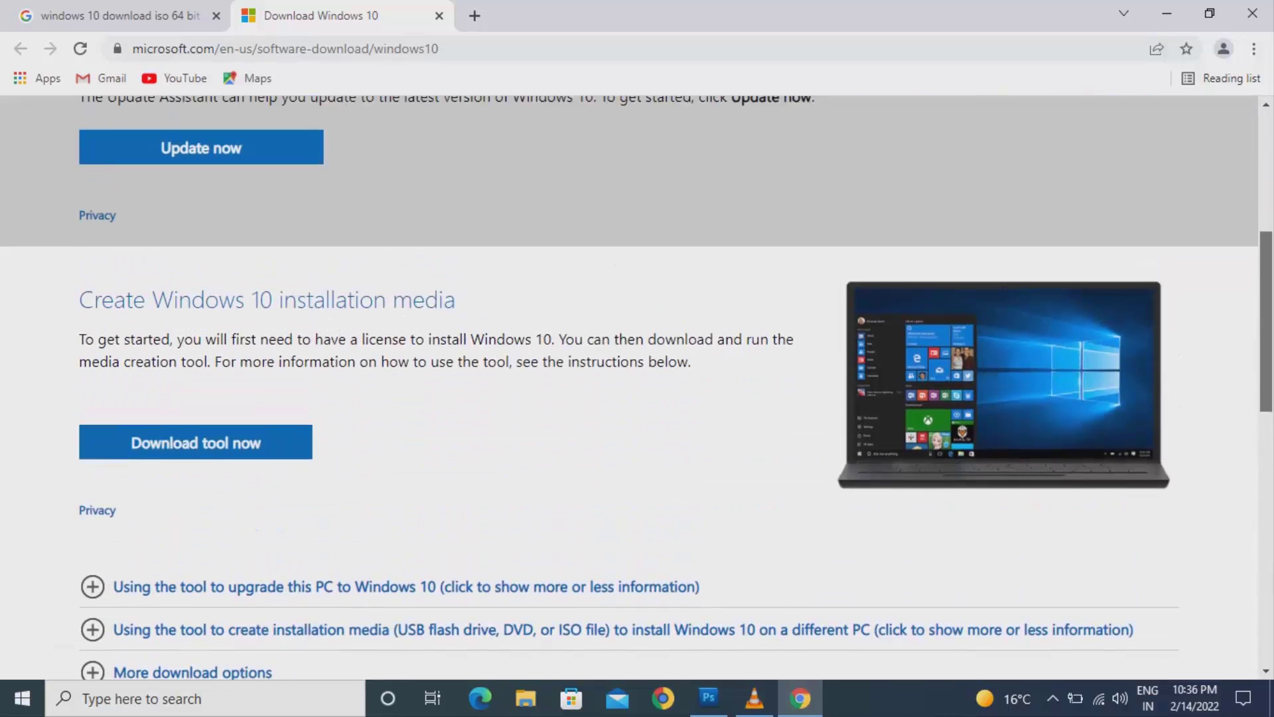
# Open the Windows 8.1 Disc Image download page from the site's Windows versions and look over its requirements and edition selection.
pyautogui.scroll(6, 637, 385)
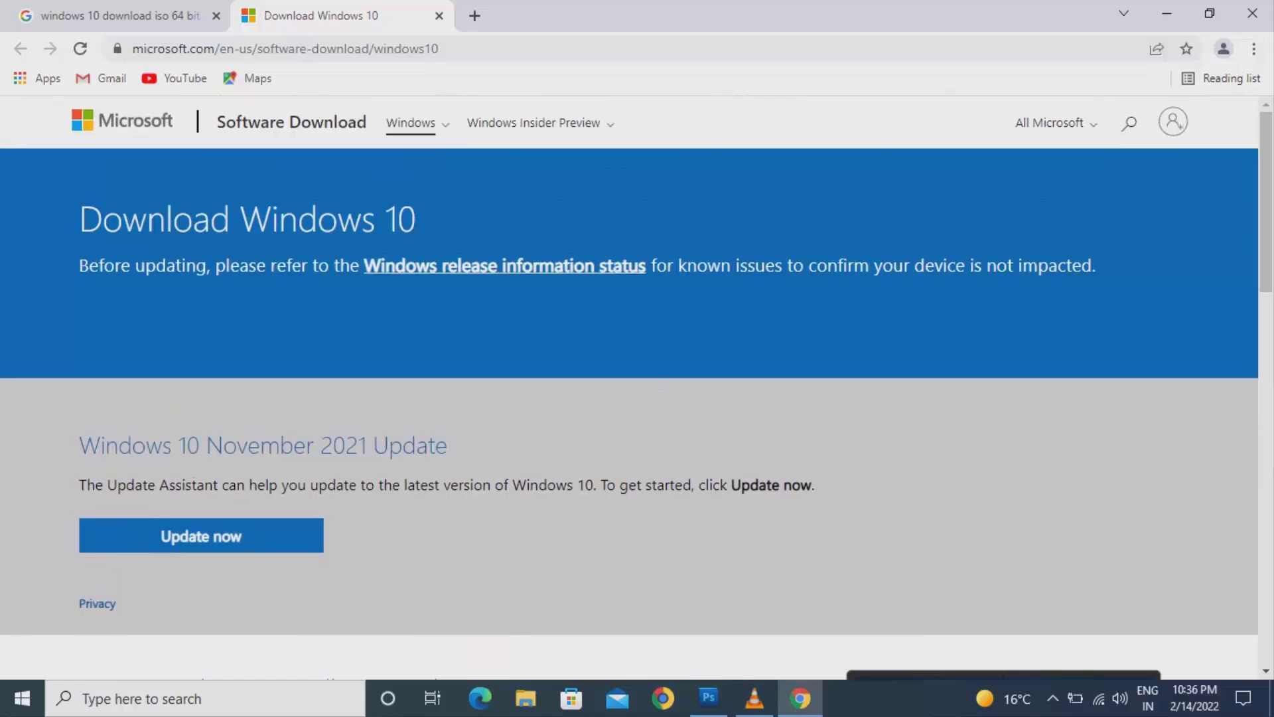
pyautogui.click(411, 122)
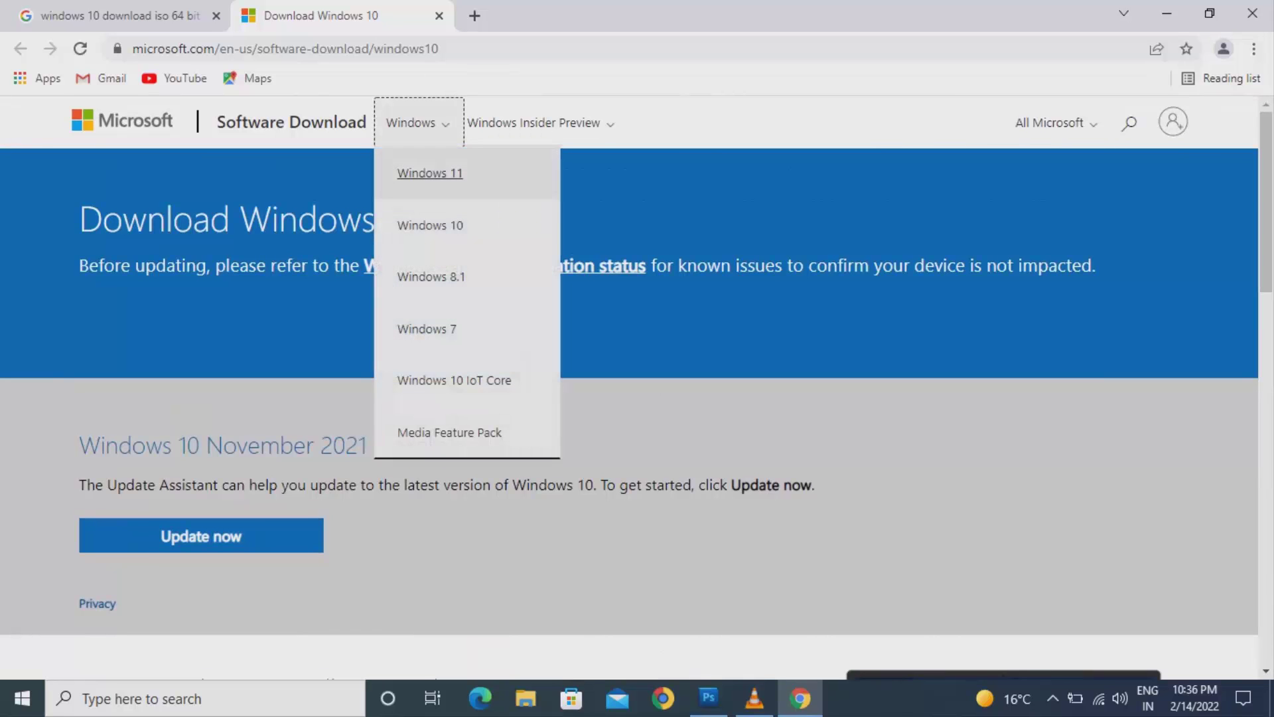
pyautogui.click(432, 277)
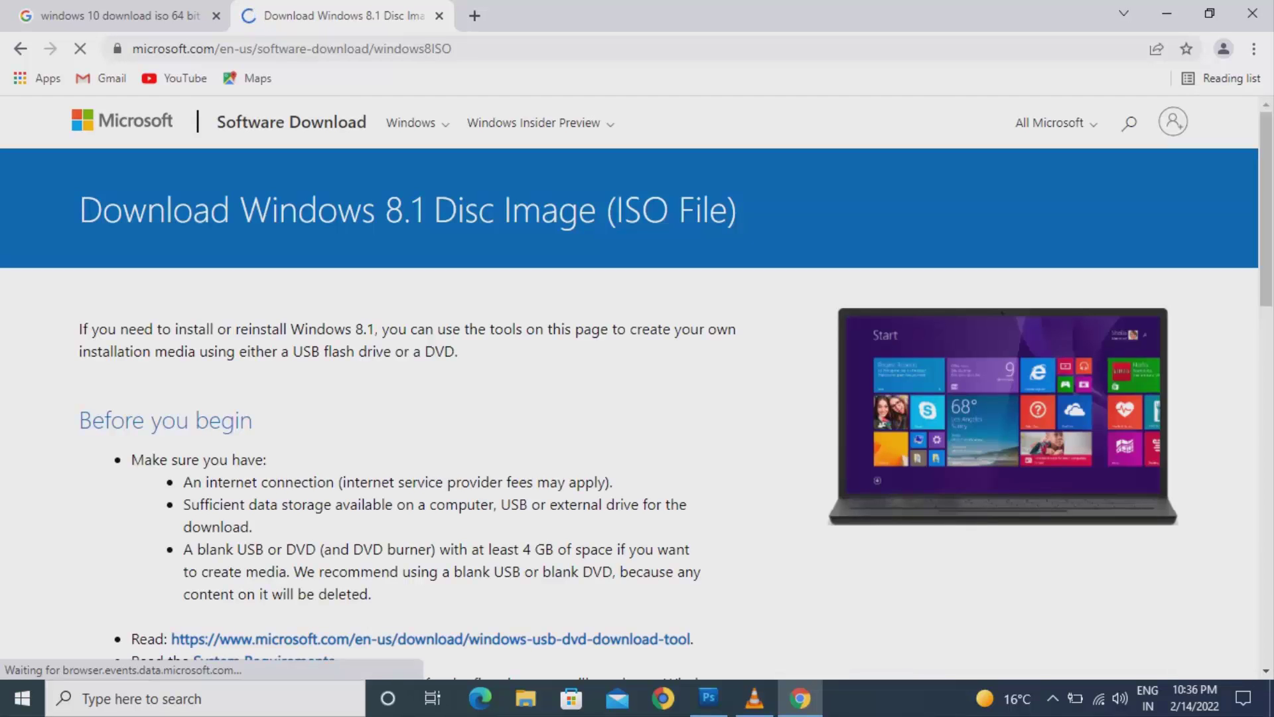
pyautogui.scroll(-4, 637, 388)
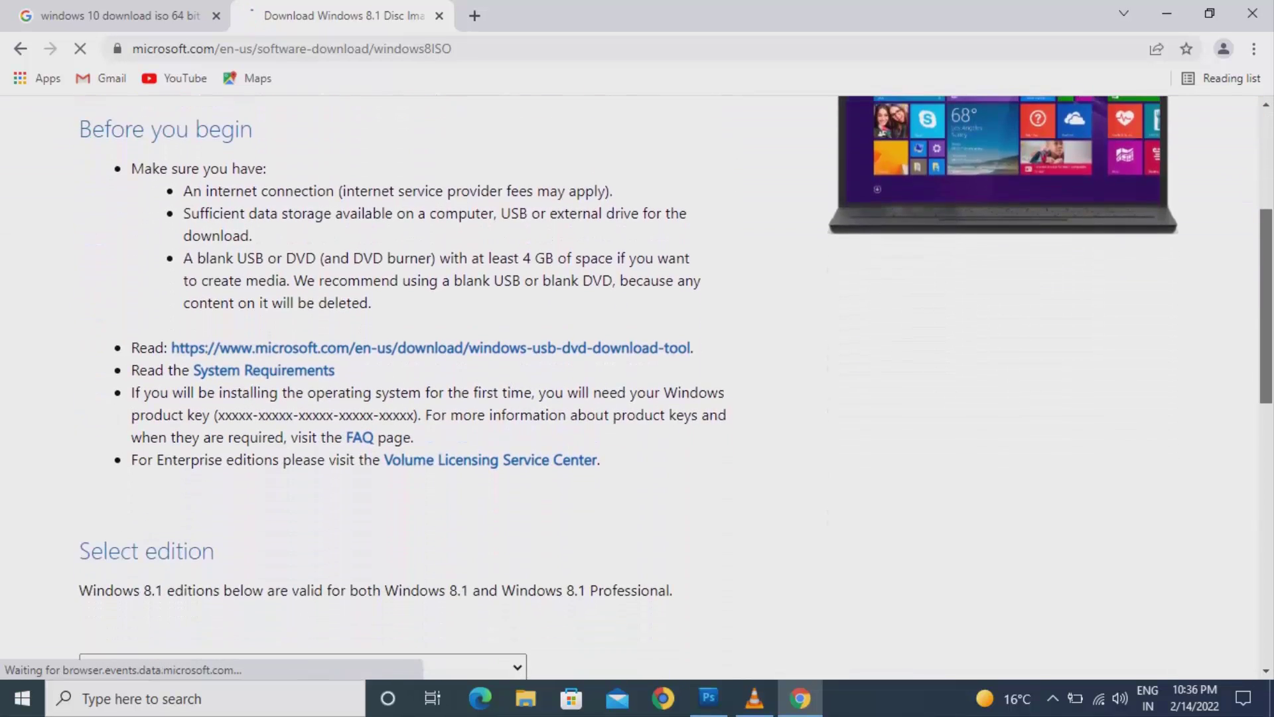
pyautogui.scroll(-4, 637, 388)
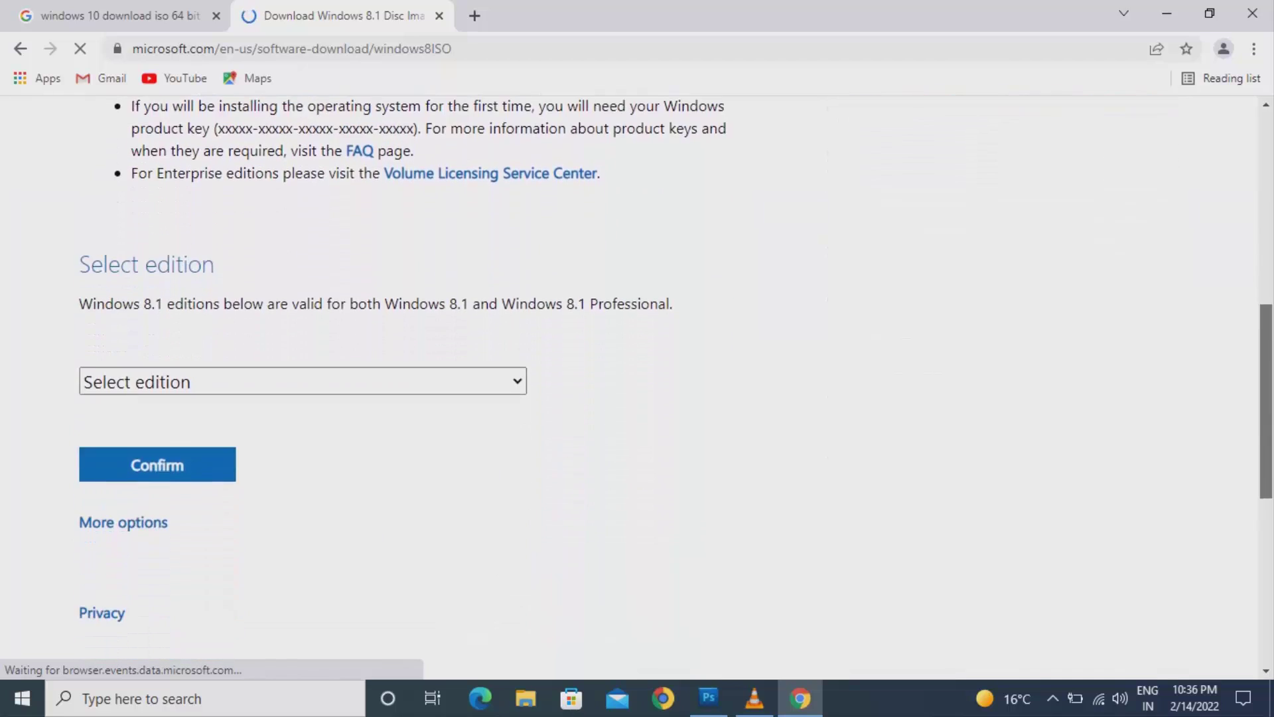
pyautogui.click(303, 381)
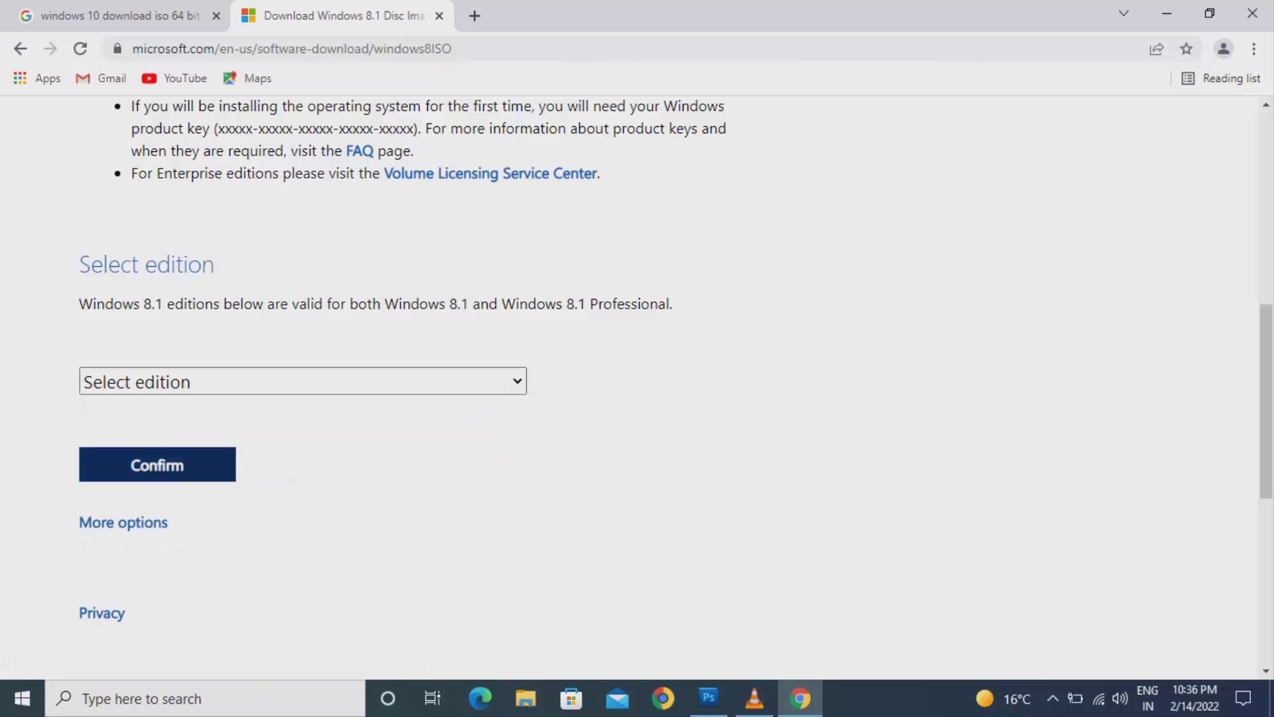
pyautogui.scroll(-7, 637, 395)
pyautogui.scroll(16, 637, 395)
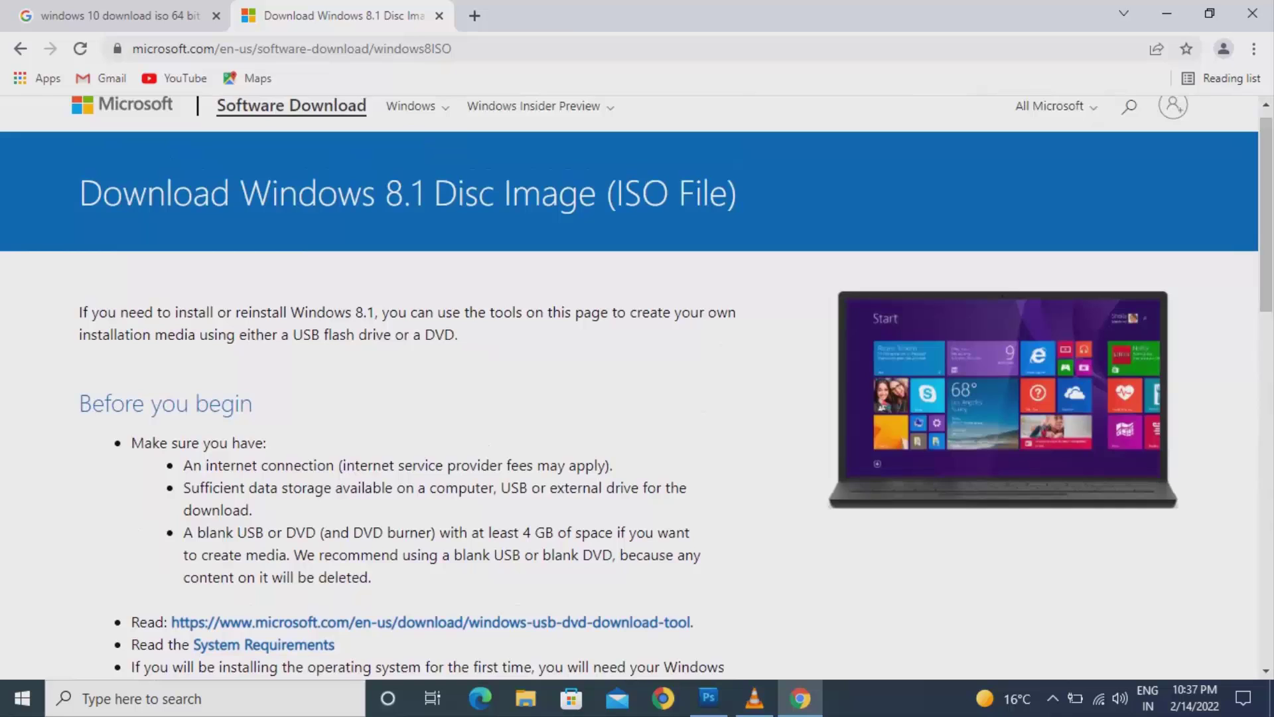
# Open the Windows 7 page from the site's Windows versions and examine its support dates, releases, links and editions.
pyautogui.click(411, 106)
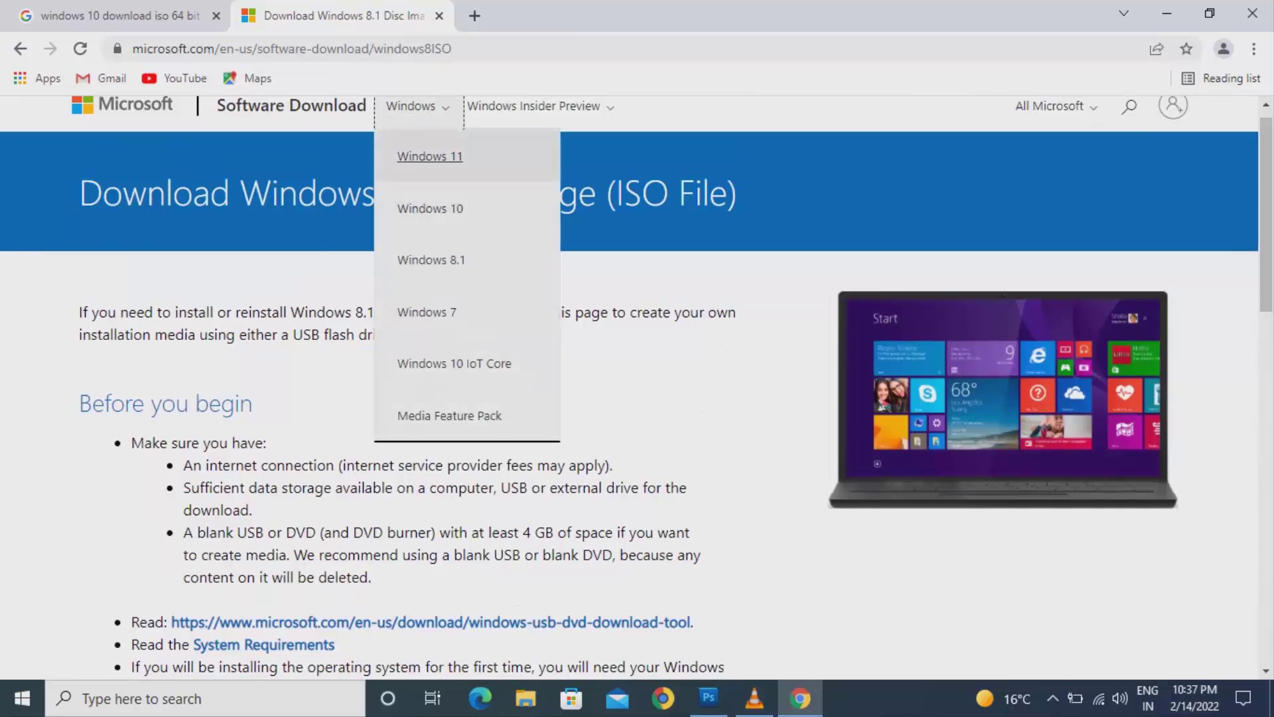
pyautogui.click(426, 312)
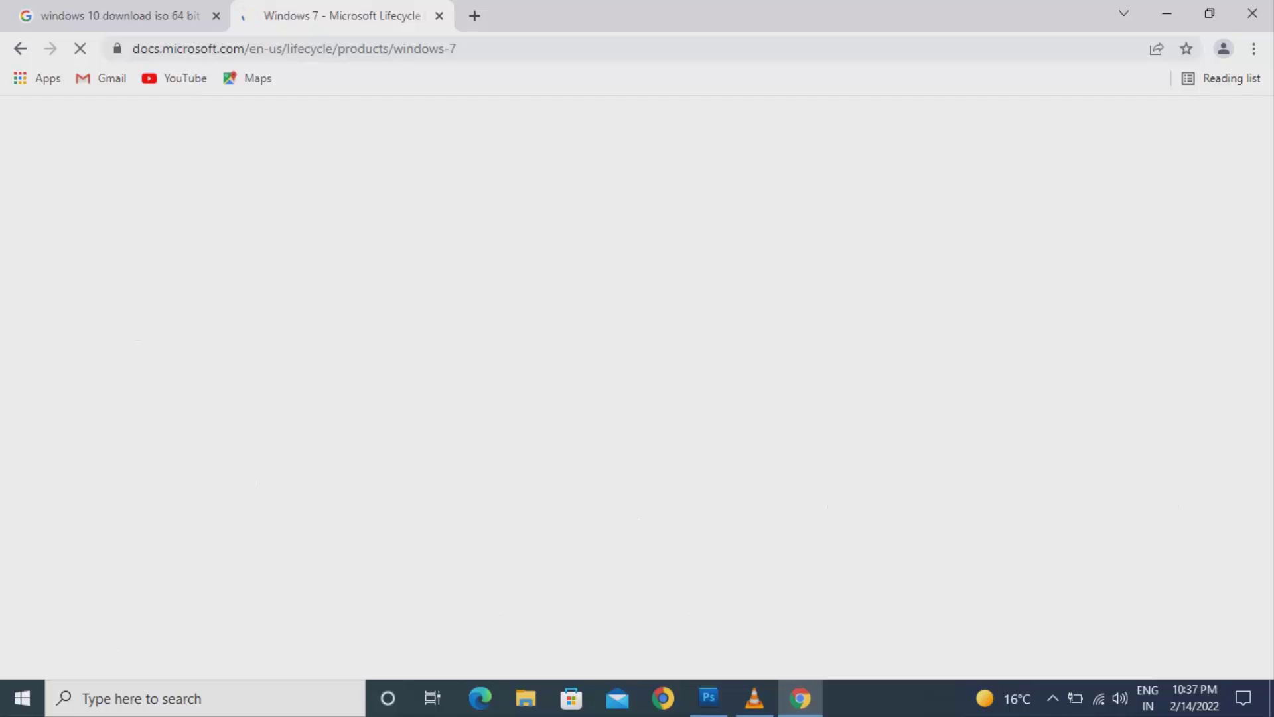
pyautogui.scroll(-5, 629, 385)
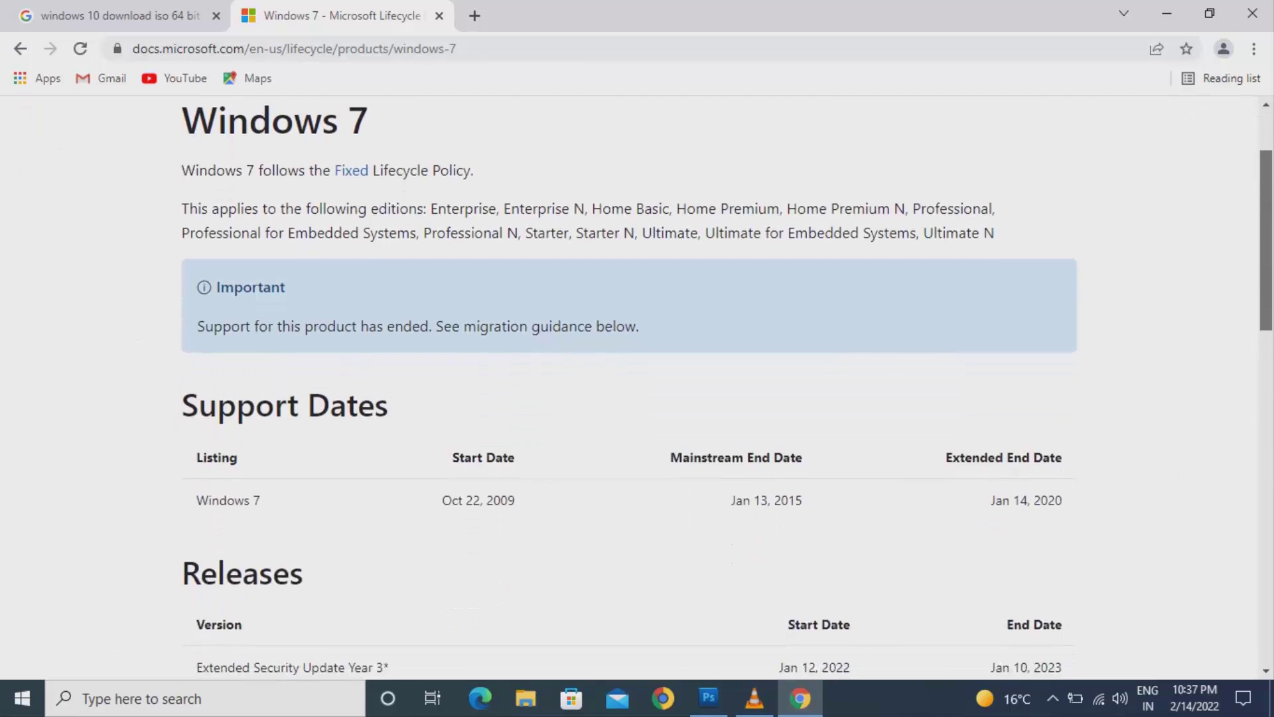
pyautogui.scroll(-2, 629, 385)
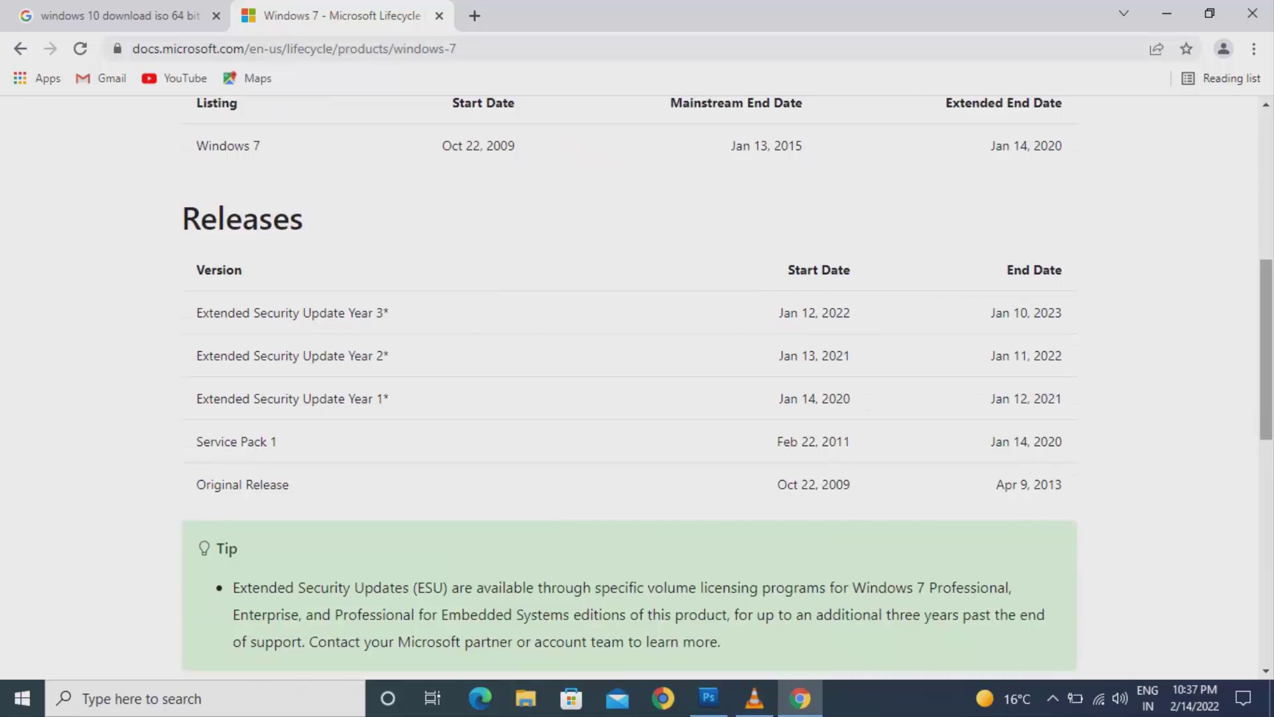
pyautogui.scroll(-7, 629, 385)
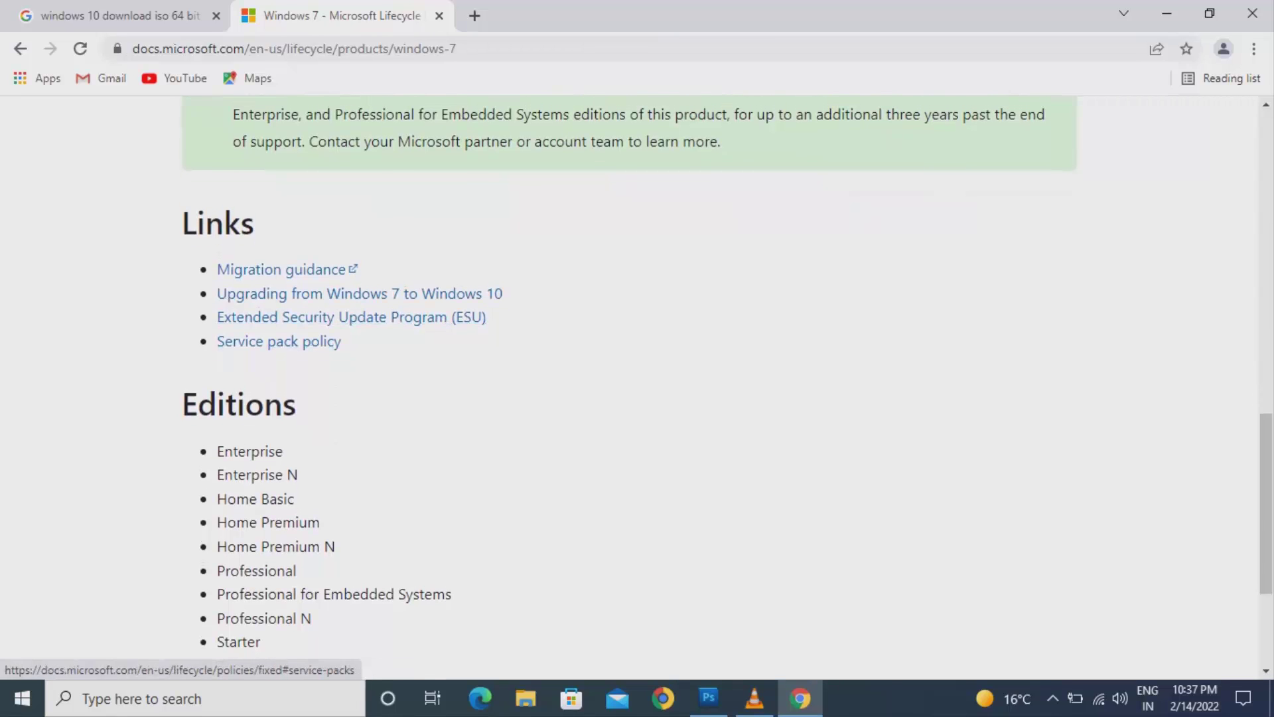
pyautogui.scroll(-2, 629, 384)
pyautogui.scroll(14, 629, 385)
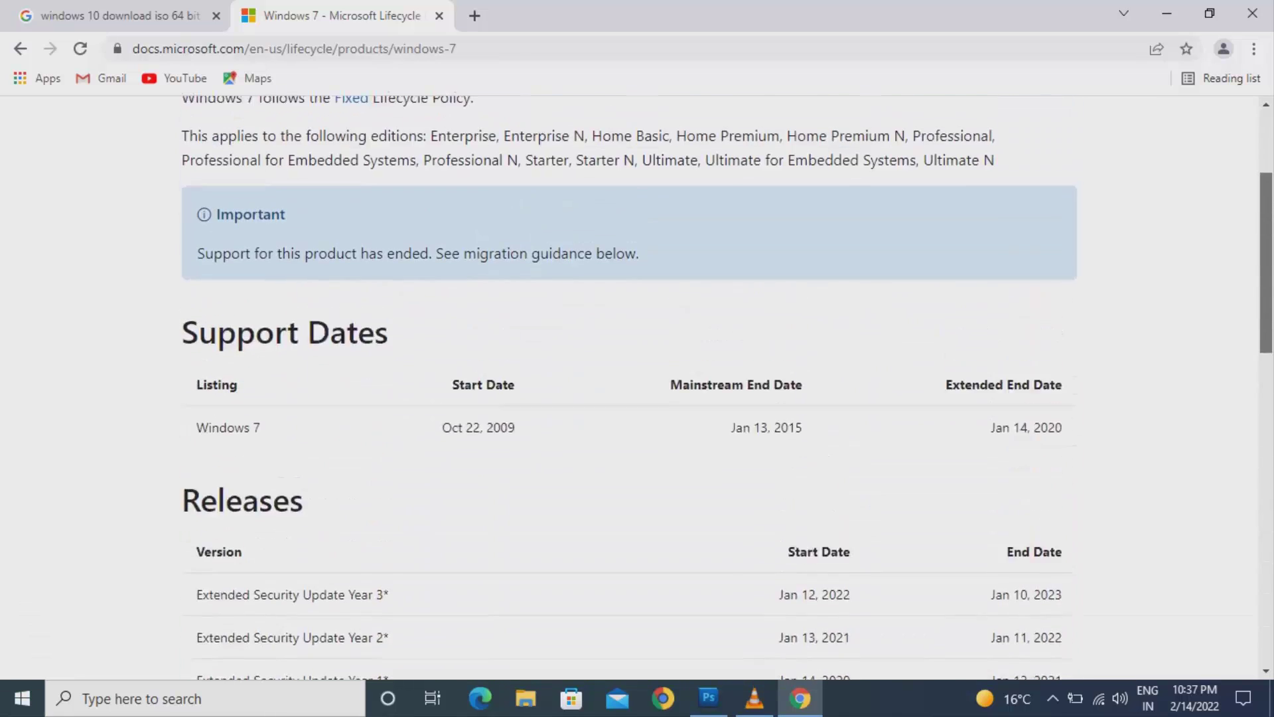
pyautogui.scroll(3, 629, 385)
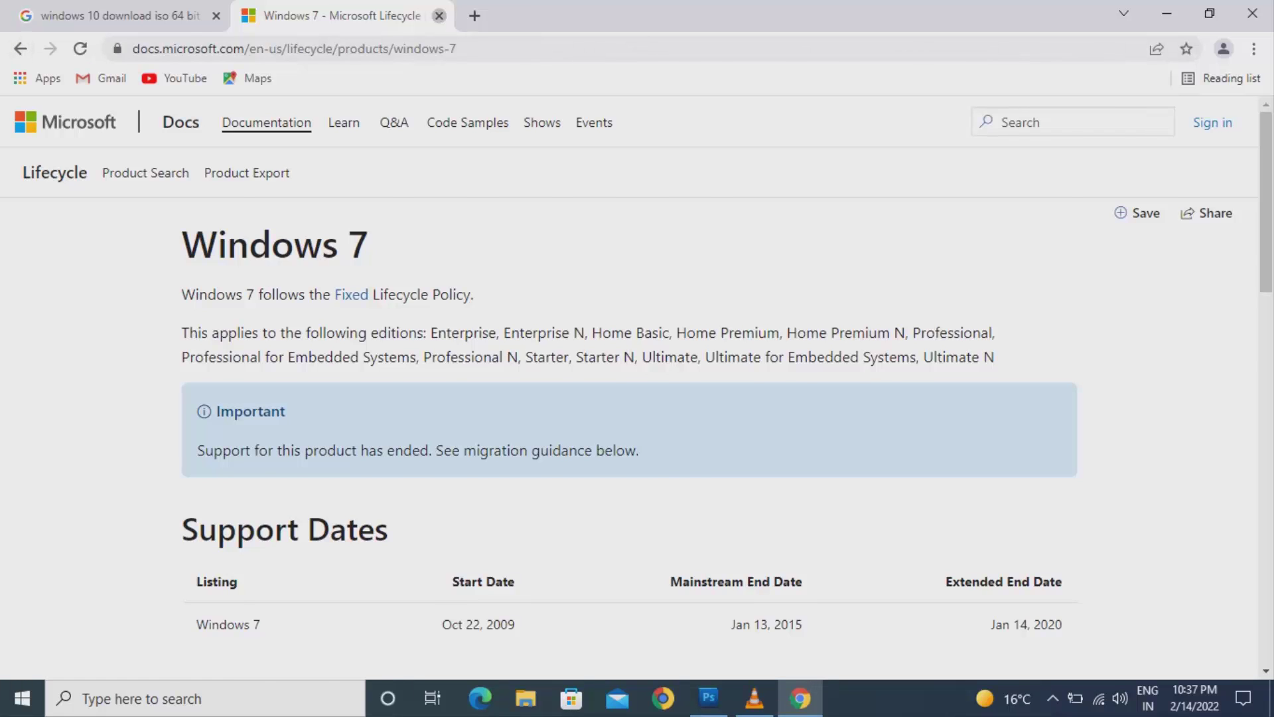
# Close the Windows 7 page and reopen Microsoft's Download Windows 10 Disc Image (ISO File) search result in a new tab.
pyautogui.click(439, 15)
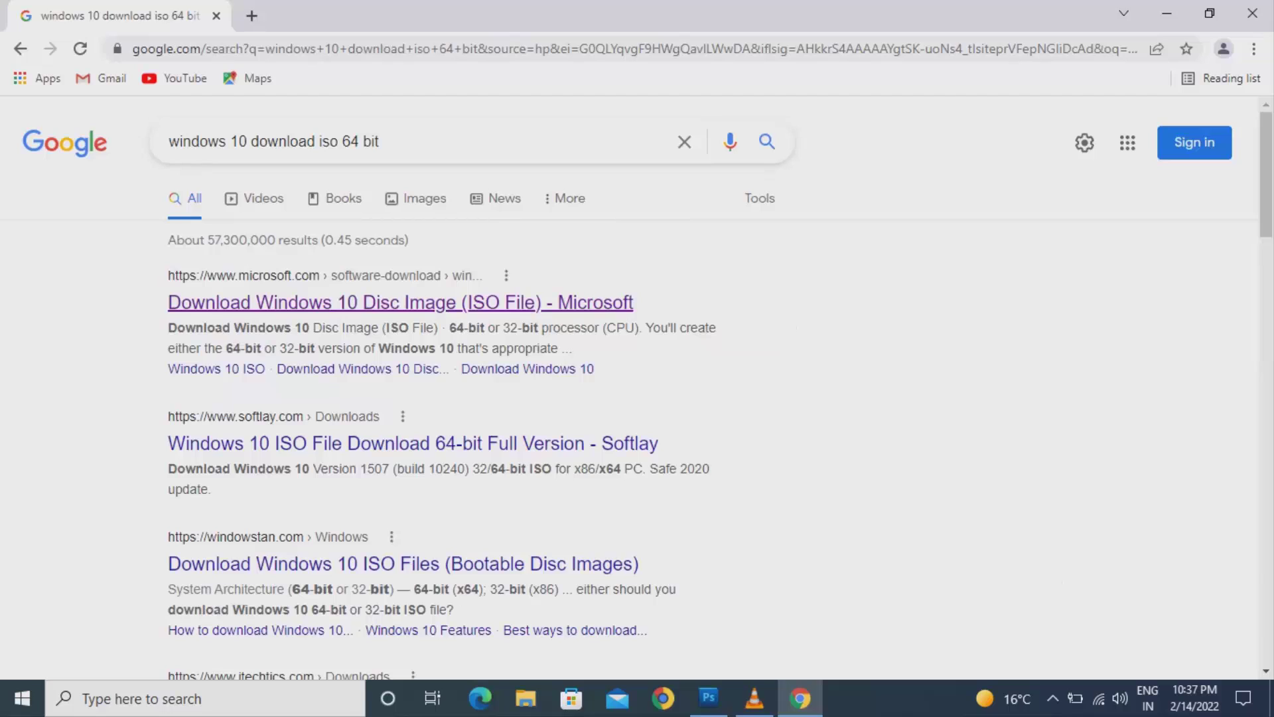
pyautogui.rightClick(396, 303)
pyautogui.click(424, 317)
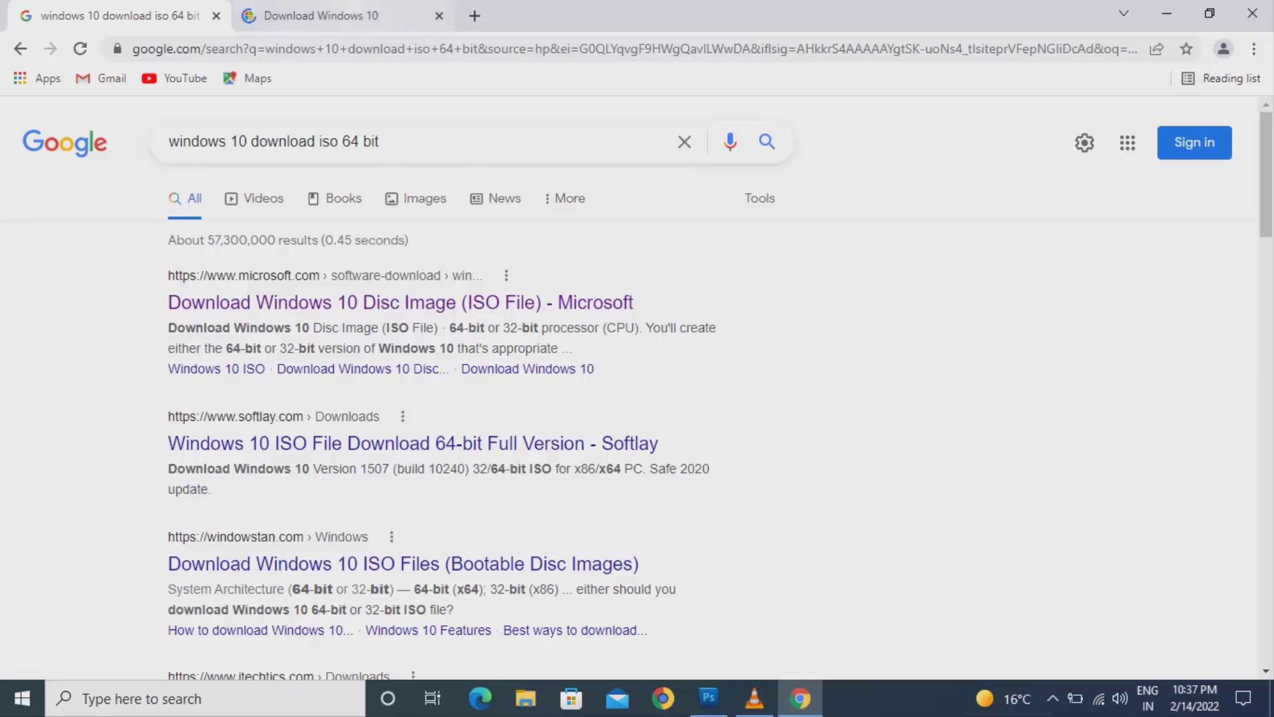
pyautogui.hotkey('ctrl', 'Tab')
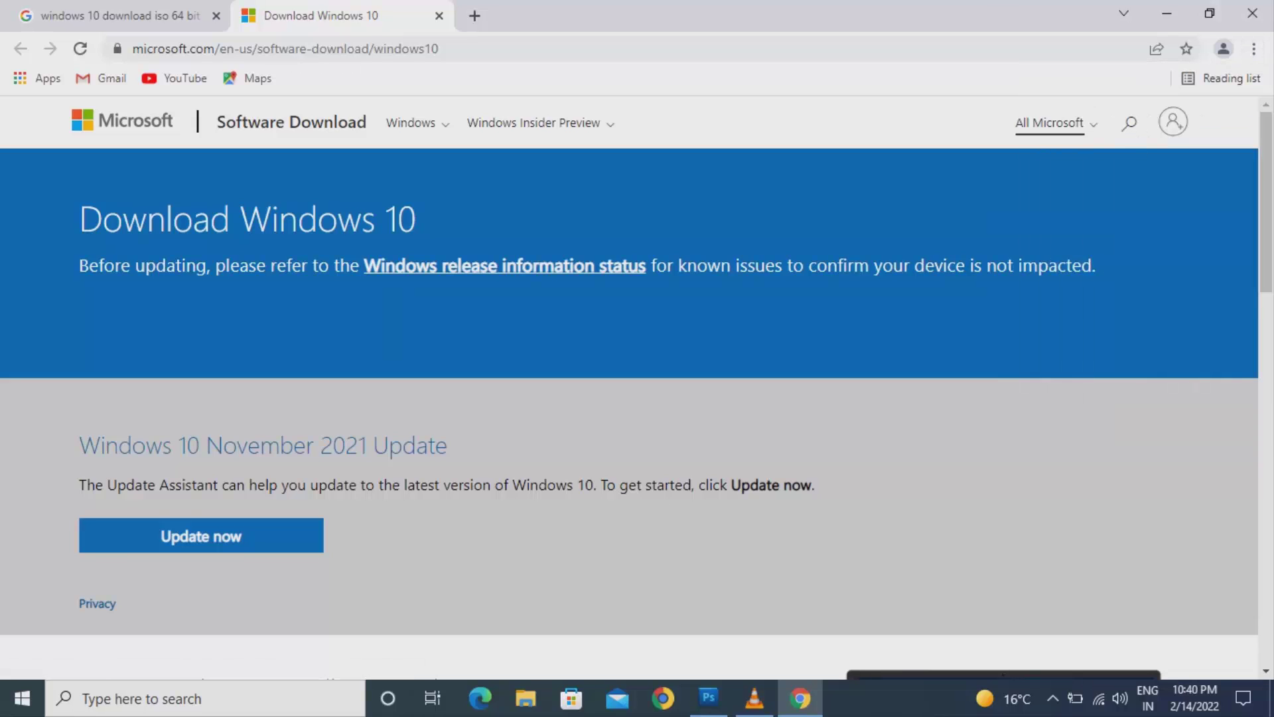
pyautogui.click(1052, 123)
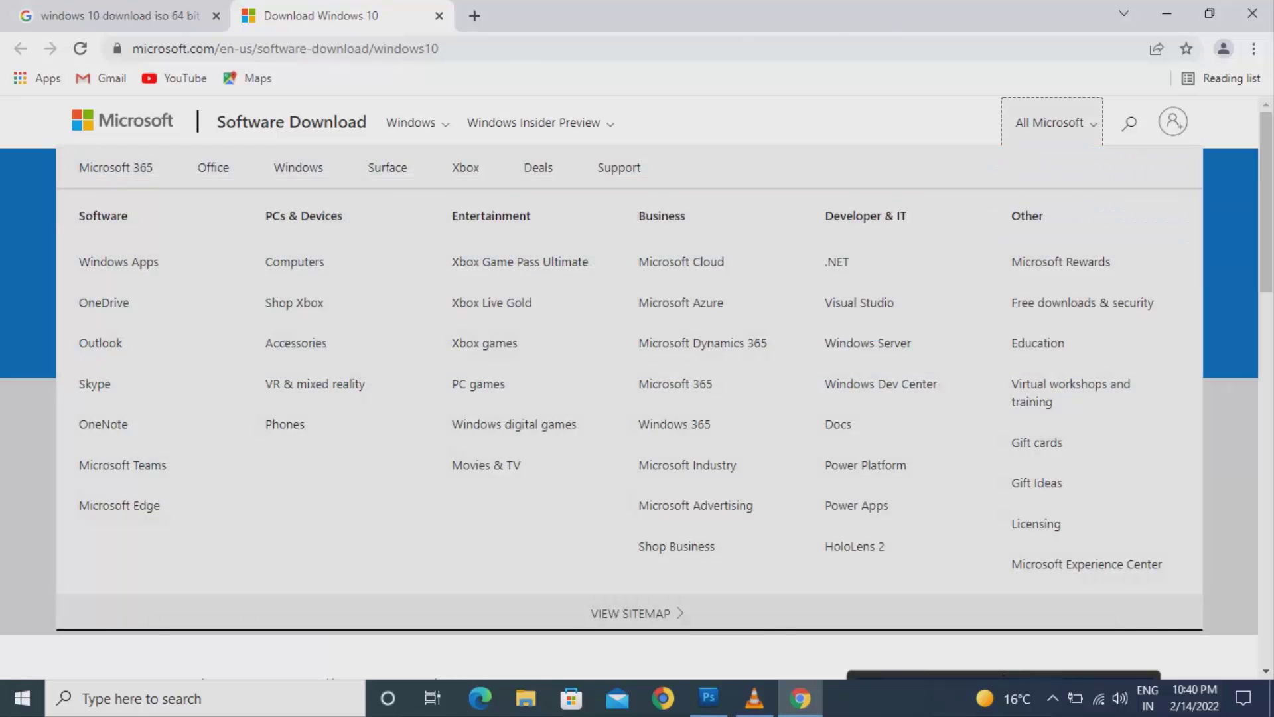
pyautogui.click(1229, 451)
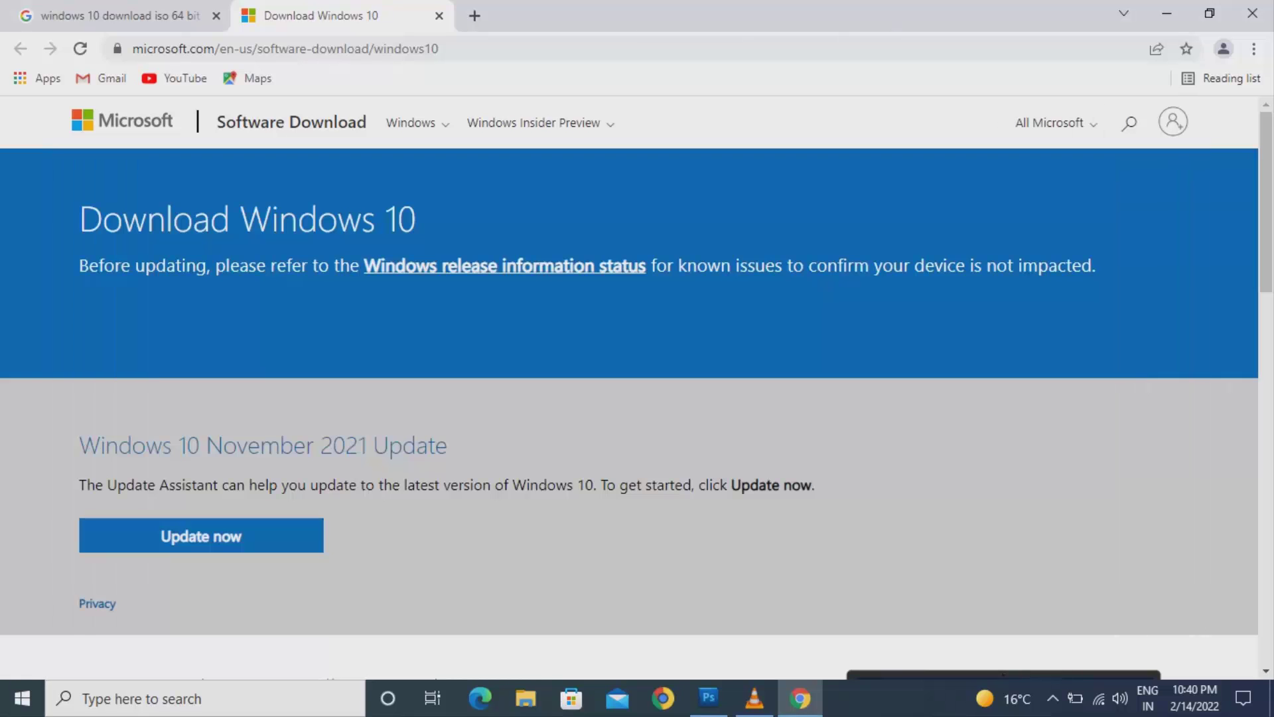
pyautogui.rightClick(969, 164)
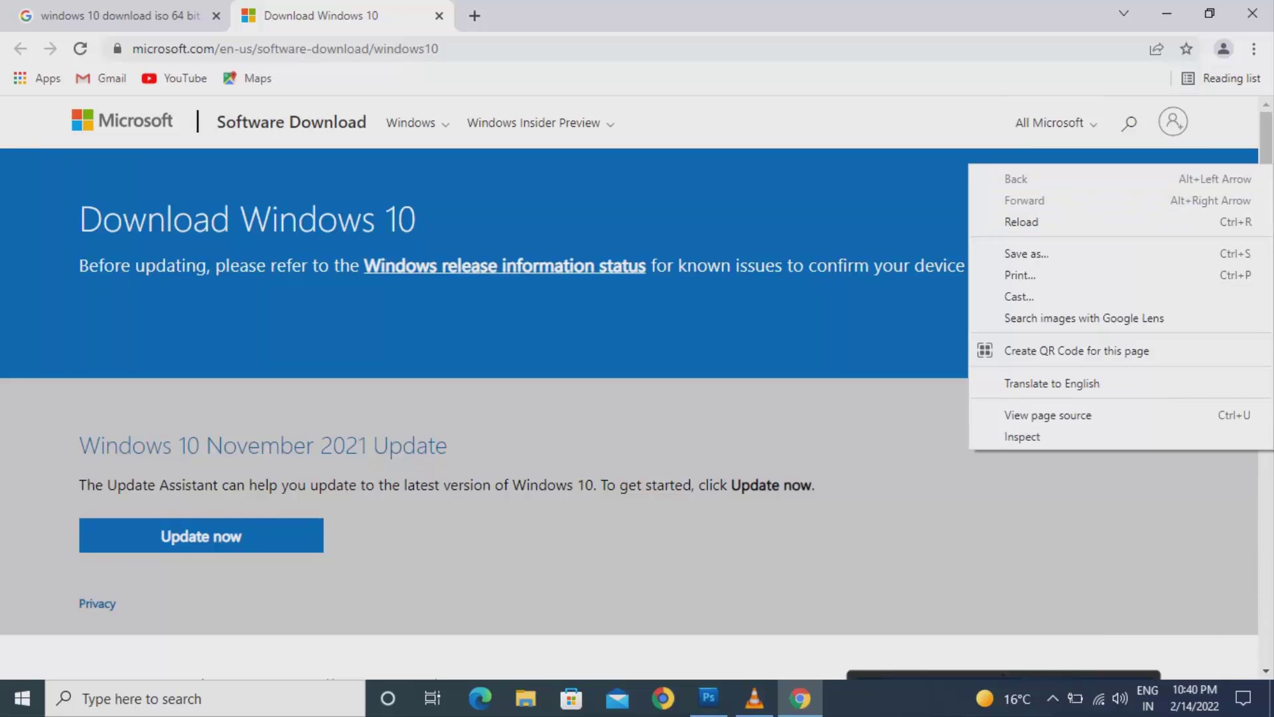
pyautogui.click(1022, 436)
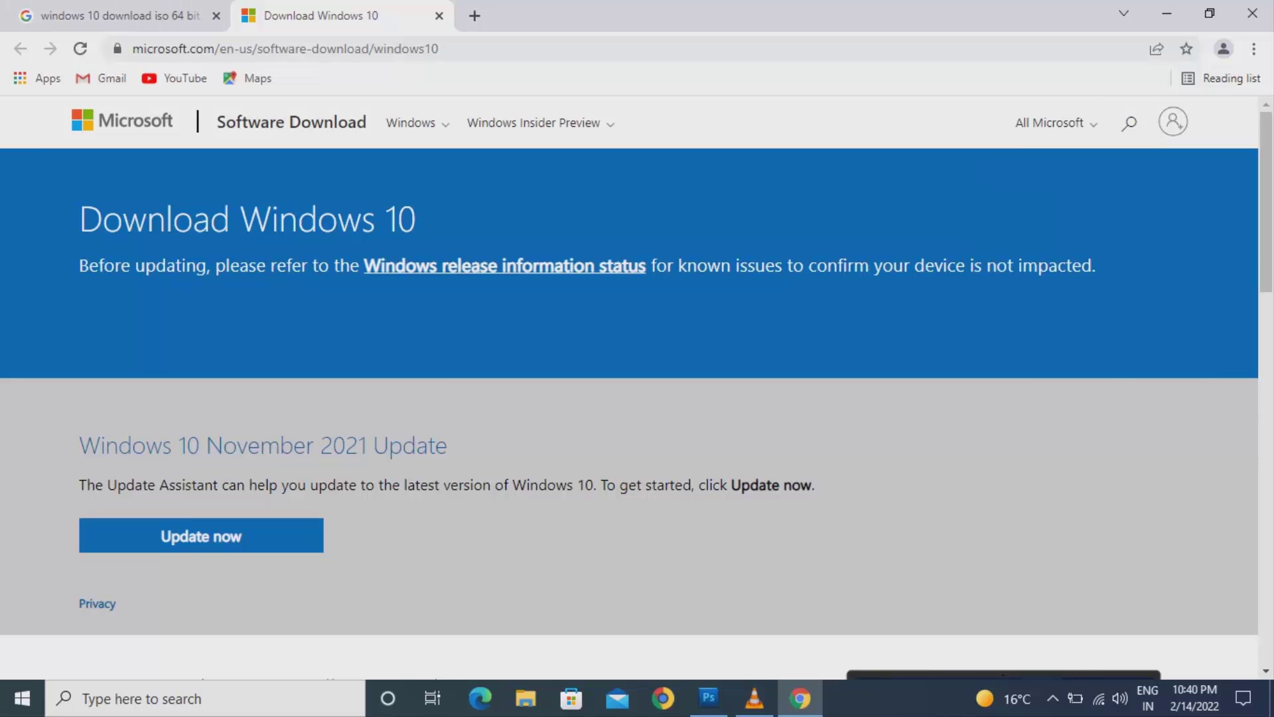
# Close the Download Windows 10 tab, open the same Microsoft search result in a fresh tab and switch to it.
pyautogui.click(439, 15)
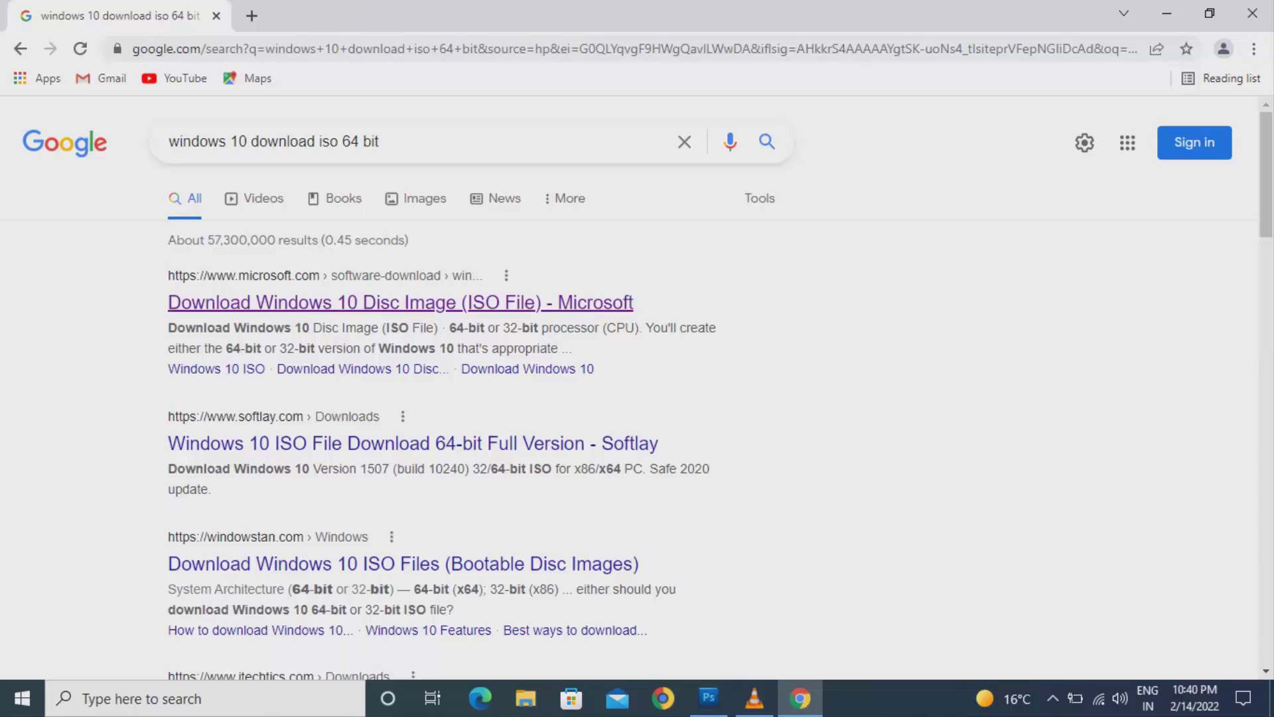
pyautogui.rightClick(382, 299)
pyautogui.click(425, 311)
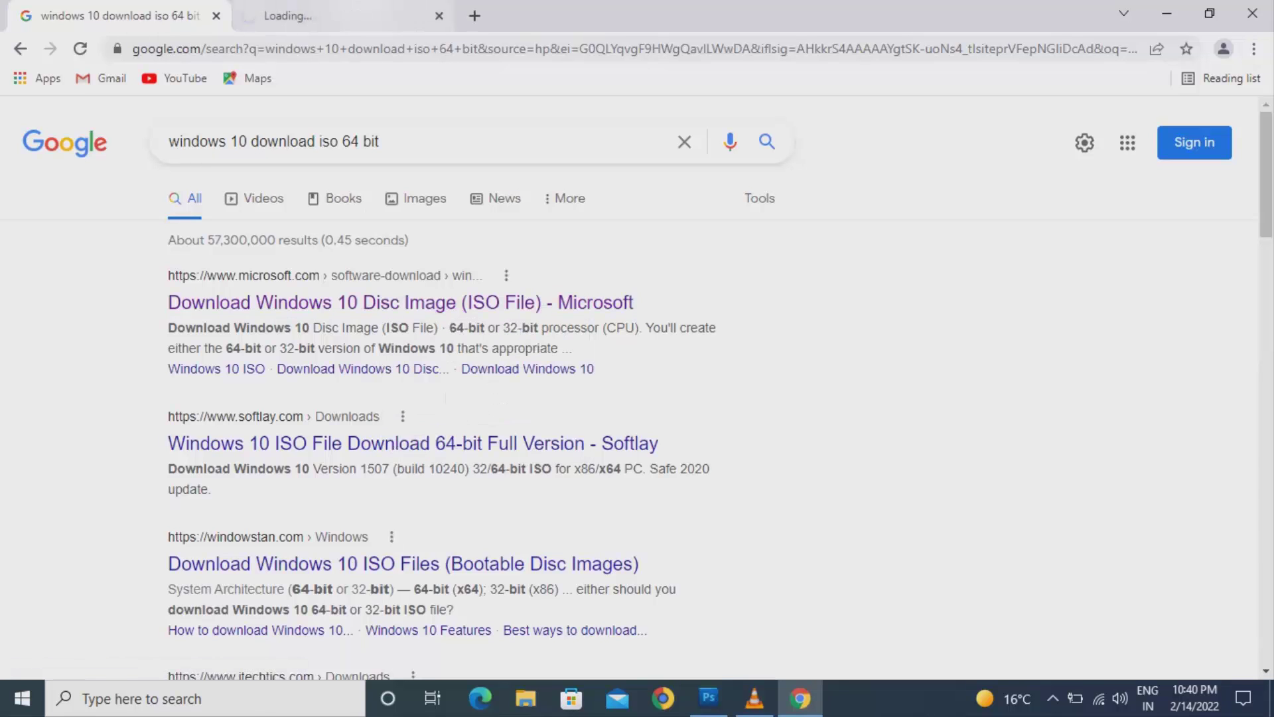
pyautogui.hotkey('ctrl', 'Tab')
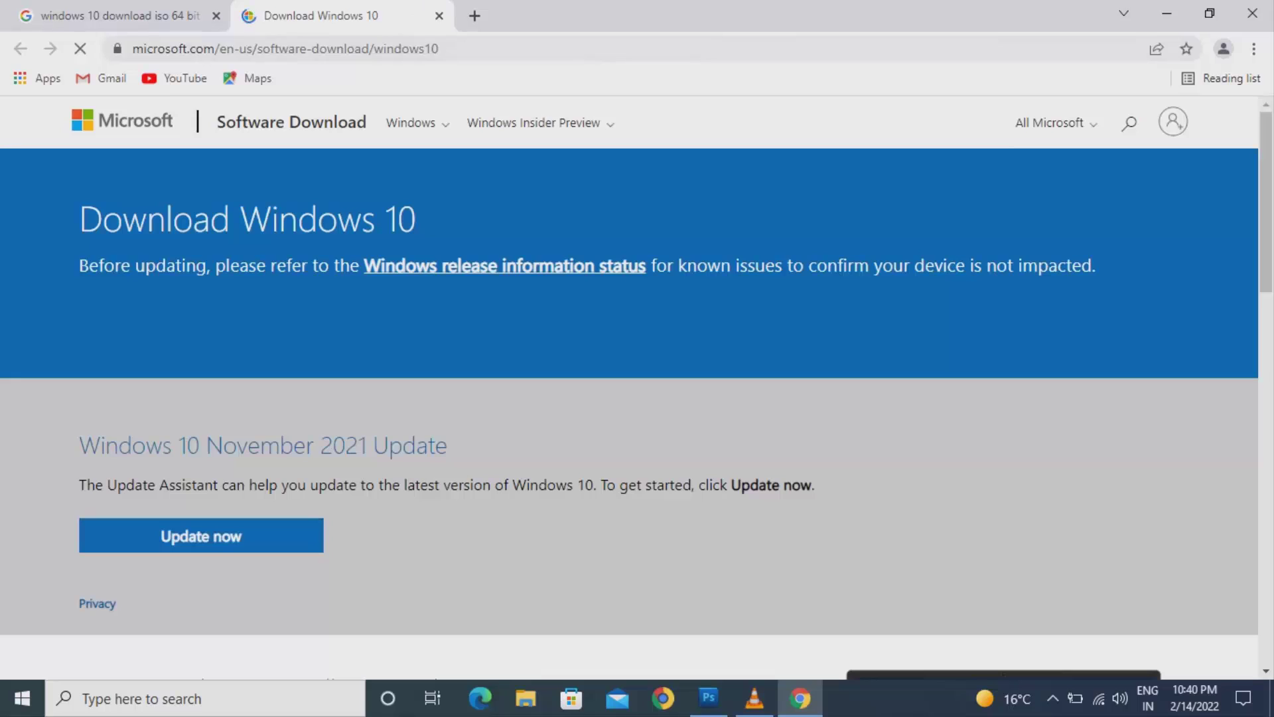
# Inspect the Download Windows 10 page with the developer tools and turn on device emulation.
pyautogui.rightClick(925, 195)
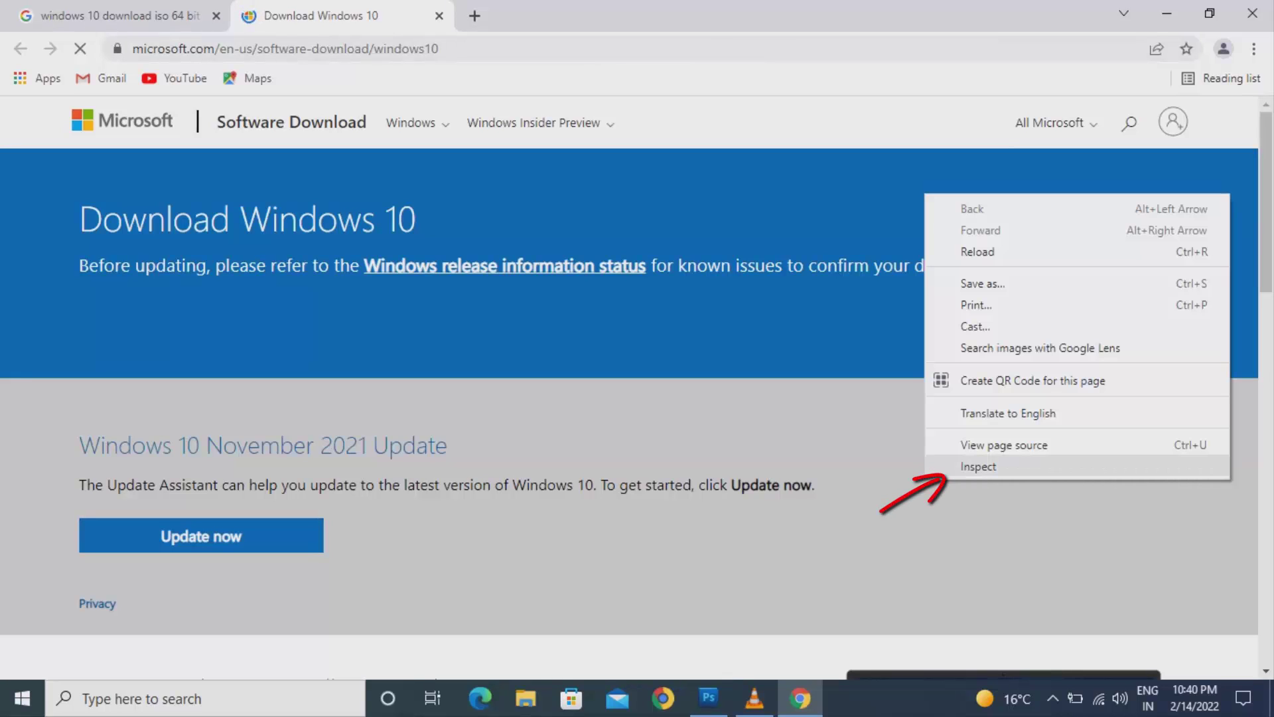
pyautogui.click(978, 466)
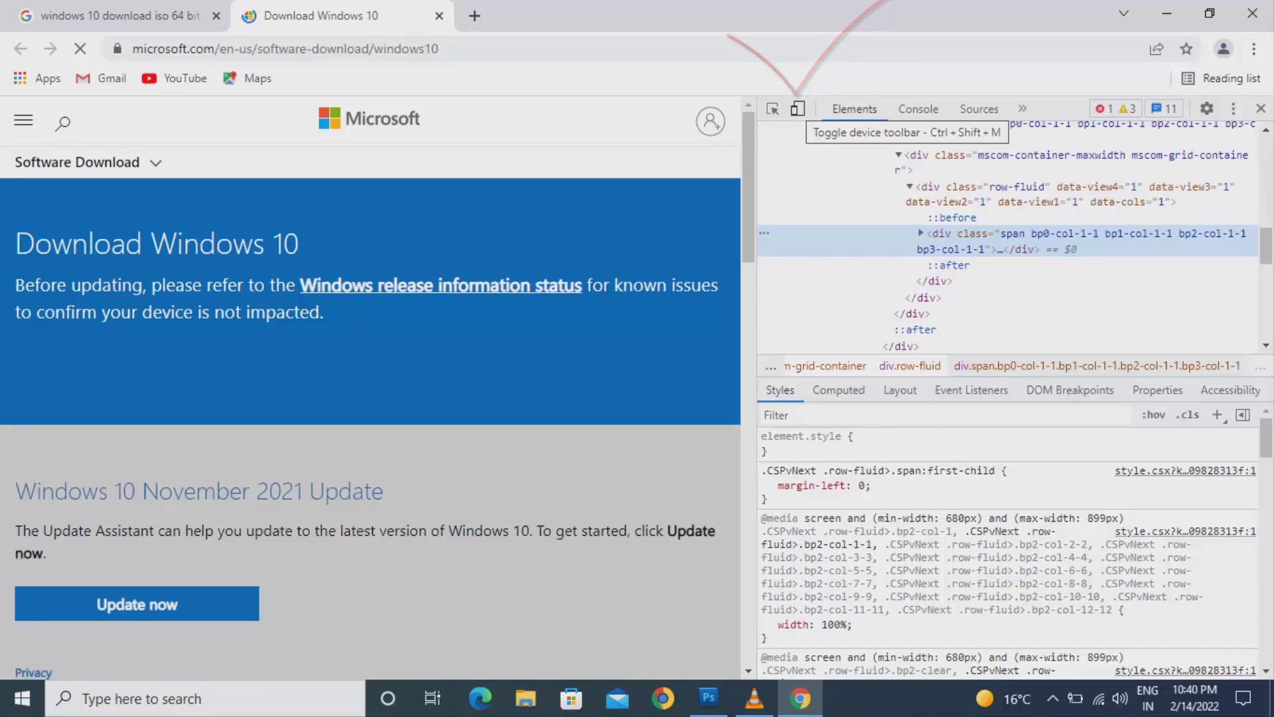
pyautogui.click(798, 108)
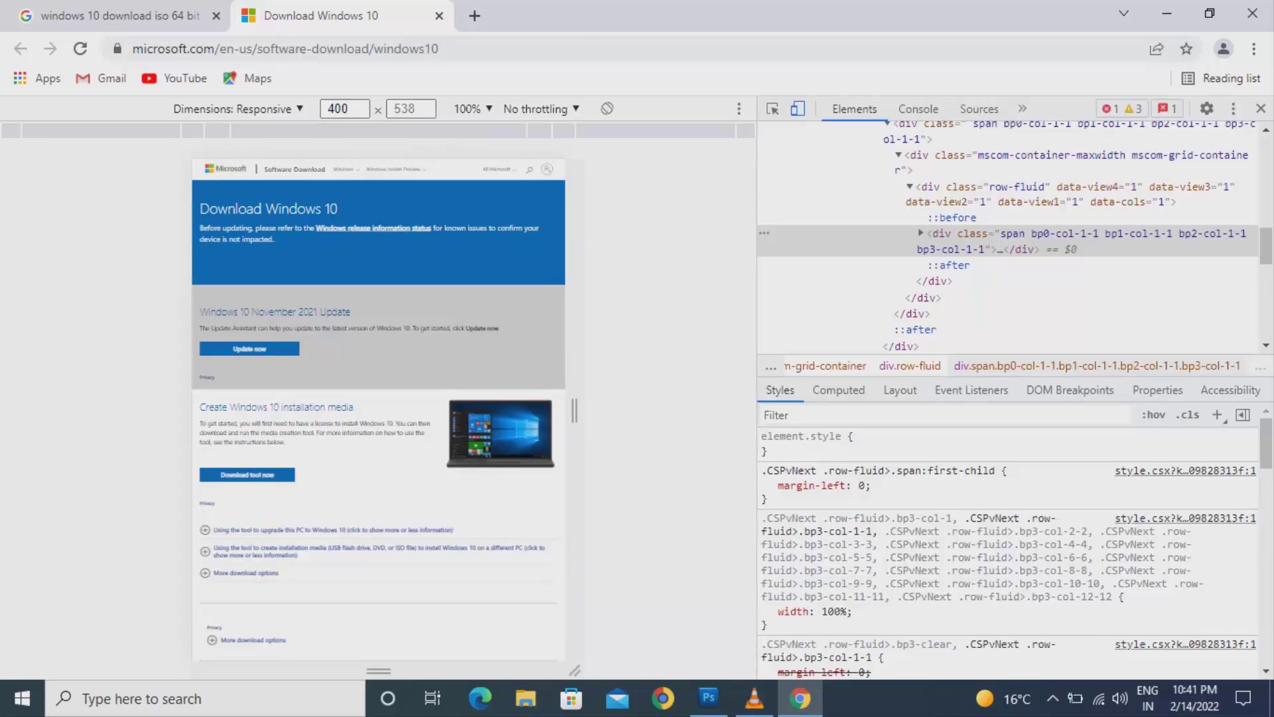
pyautogui.click(541, 108)
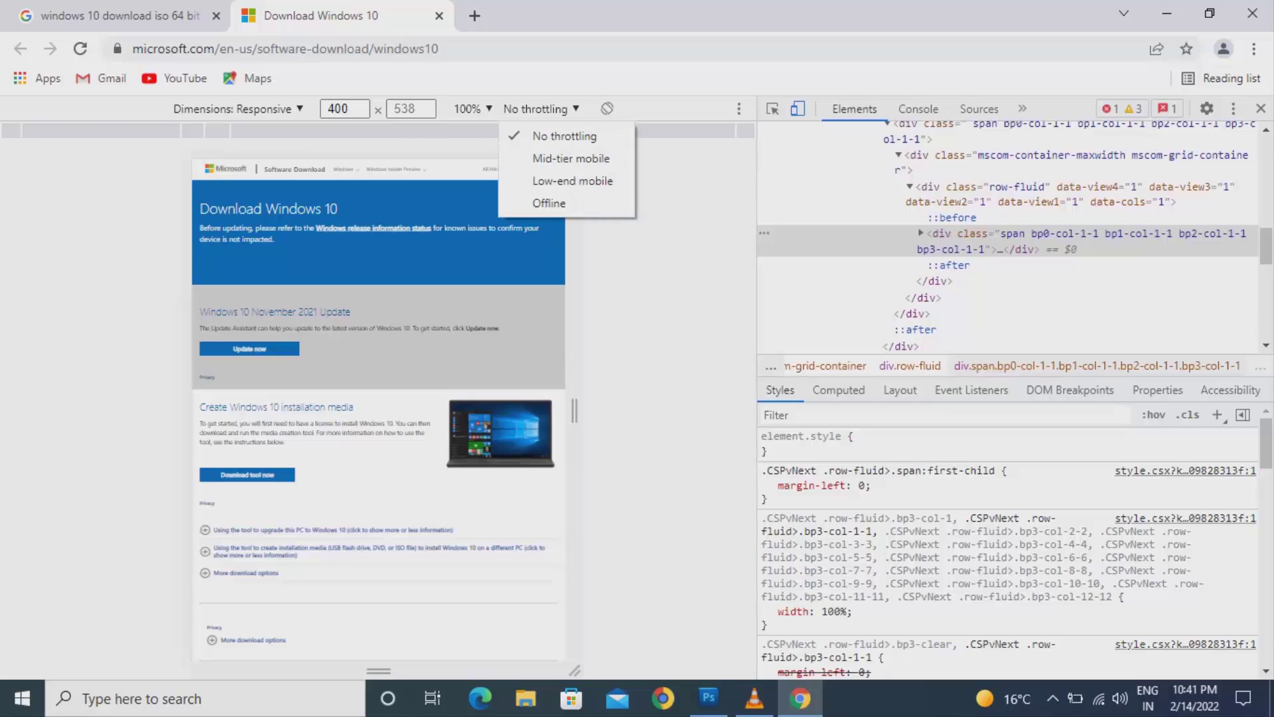
pyautogui.press('Escape')
pyautogui.click(472, 108)
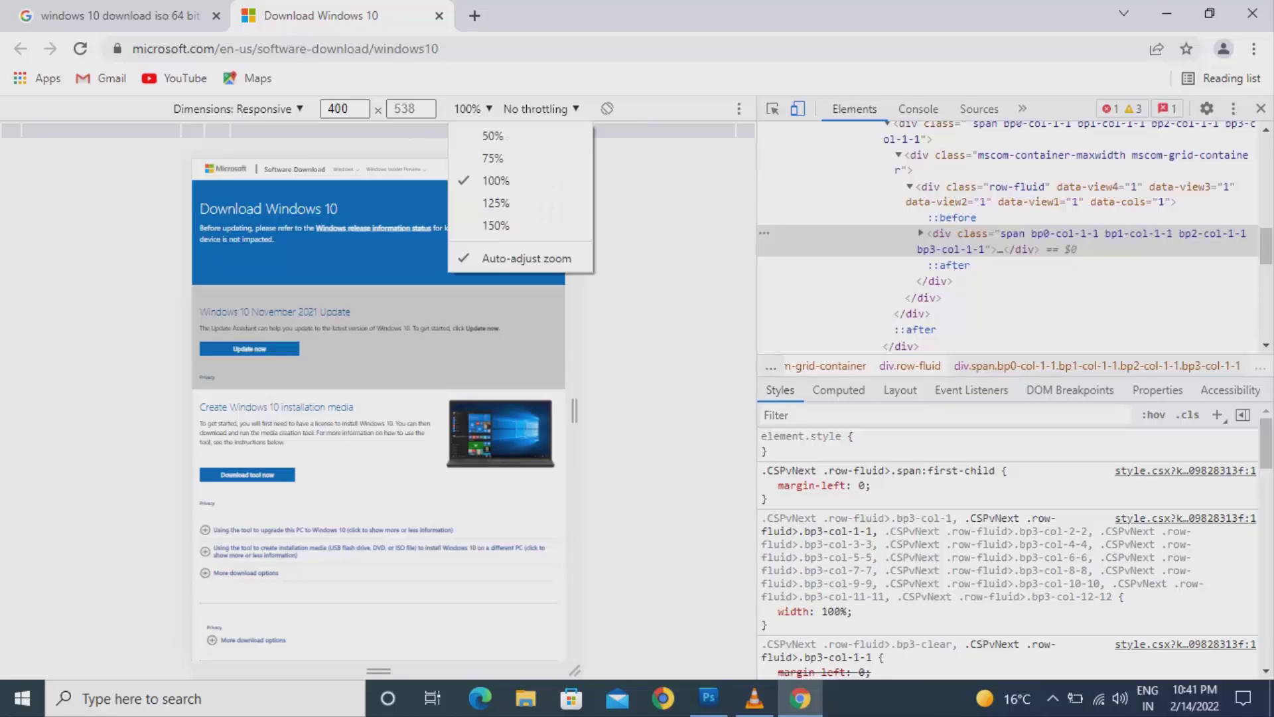
pyautogui.press('Escape')
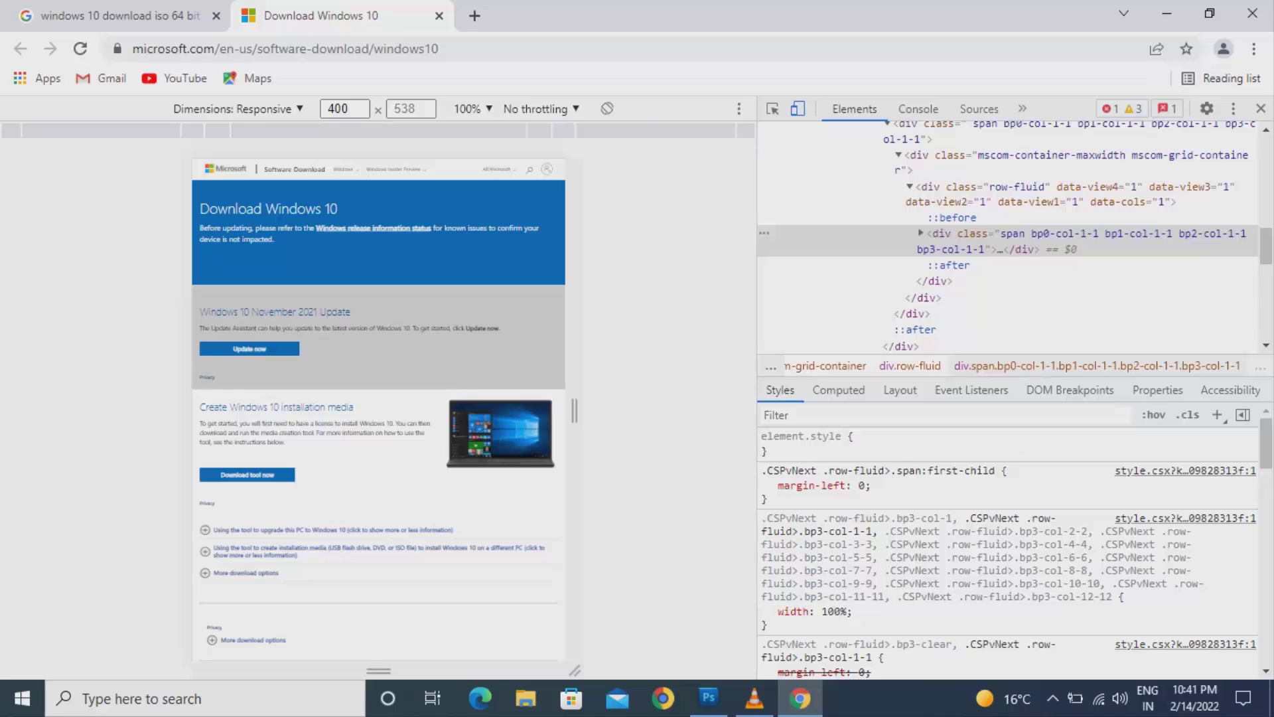
# Set the emulated device to iPhone 12 Pro and reload the page.
pyautogui.click(238, 108)
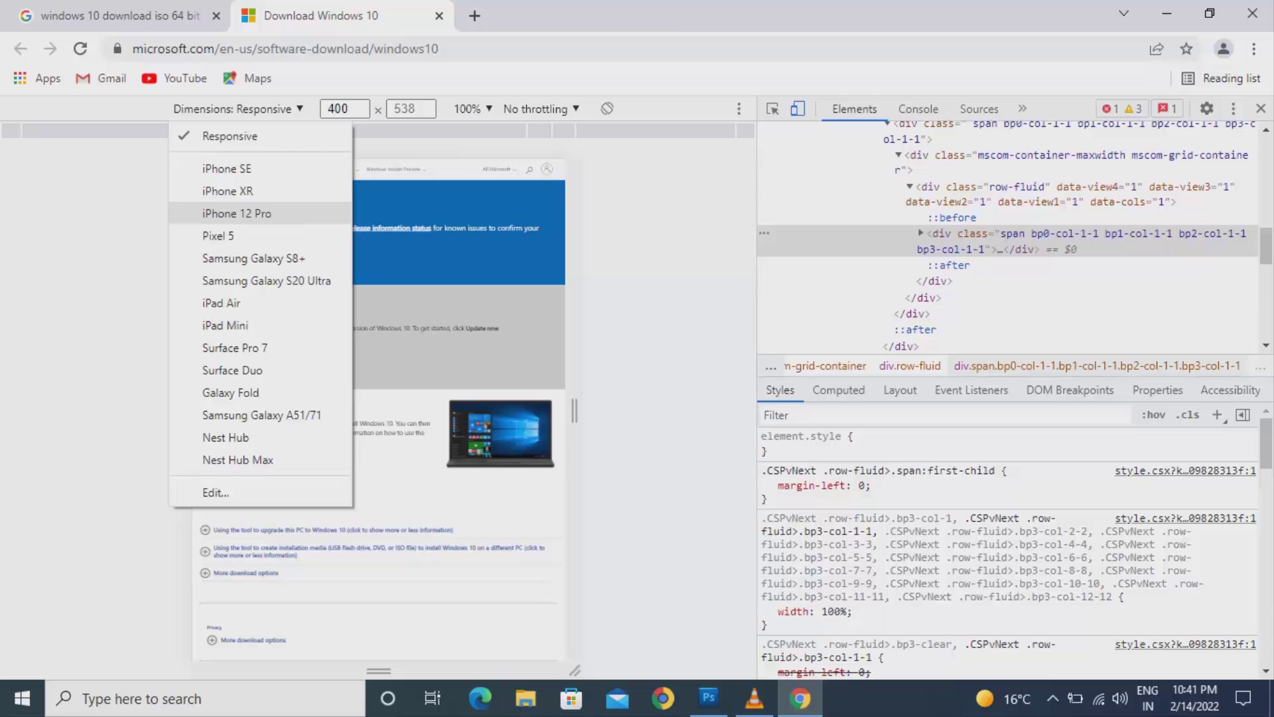
pyautogui.click(236, 213)
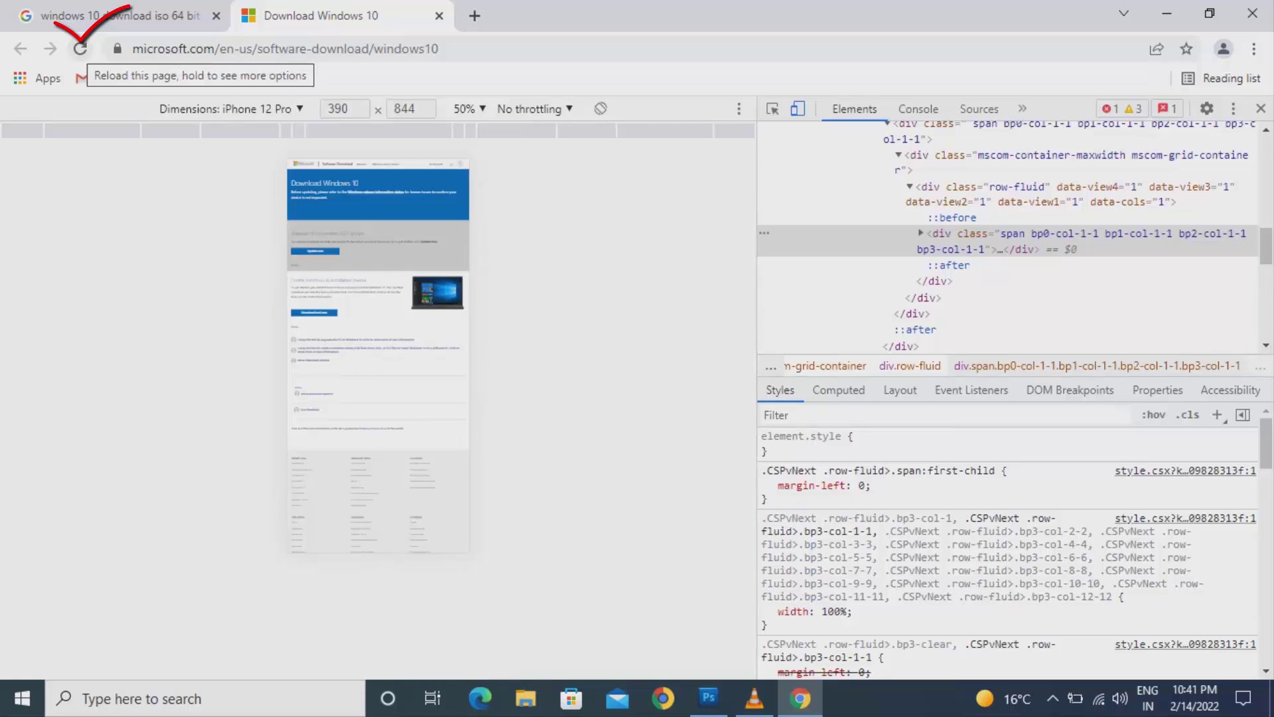
pyautogui.click(80, 49)
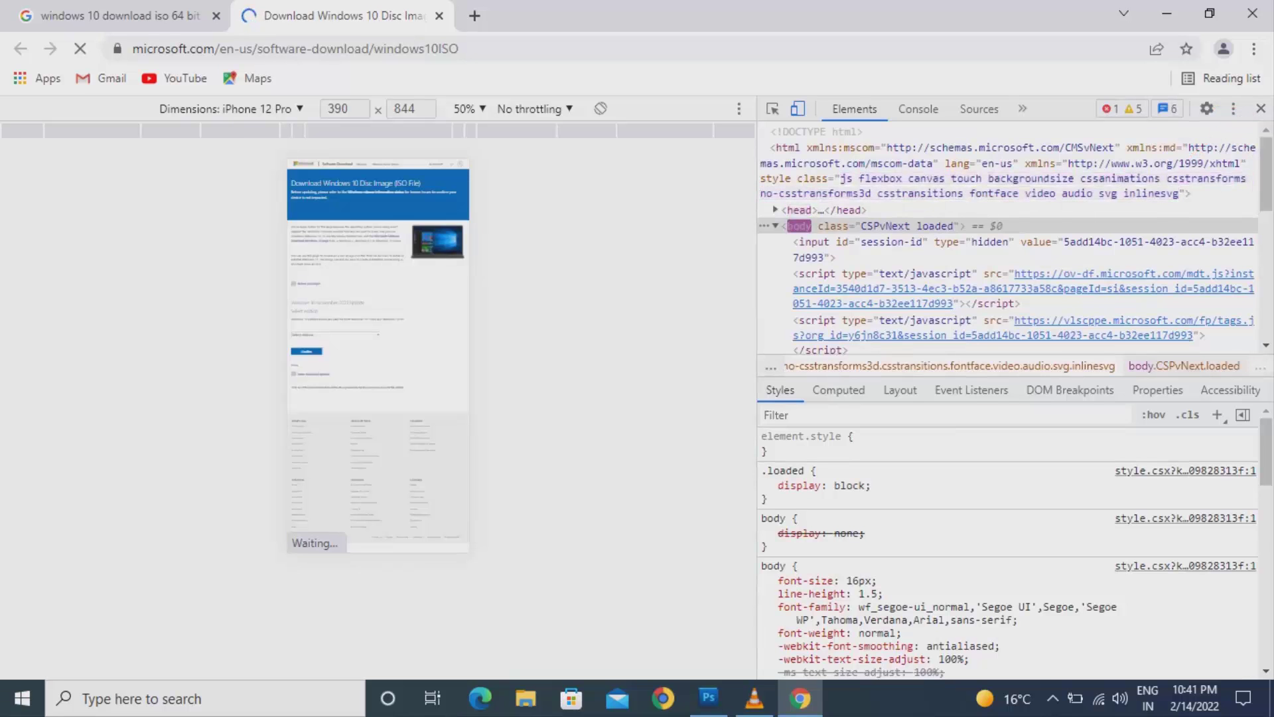
# Close the developer tools and go to the Select edition section of the Windows 10 Disc Image page.
pyautogui.click(1261, 108)
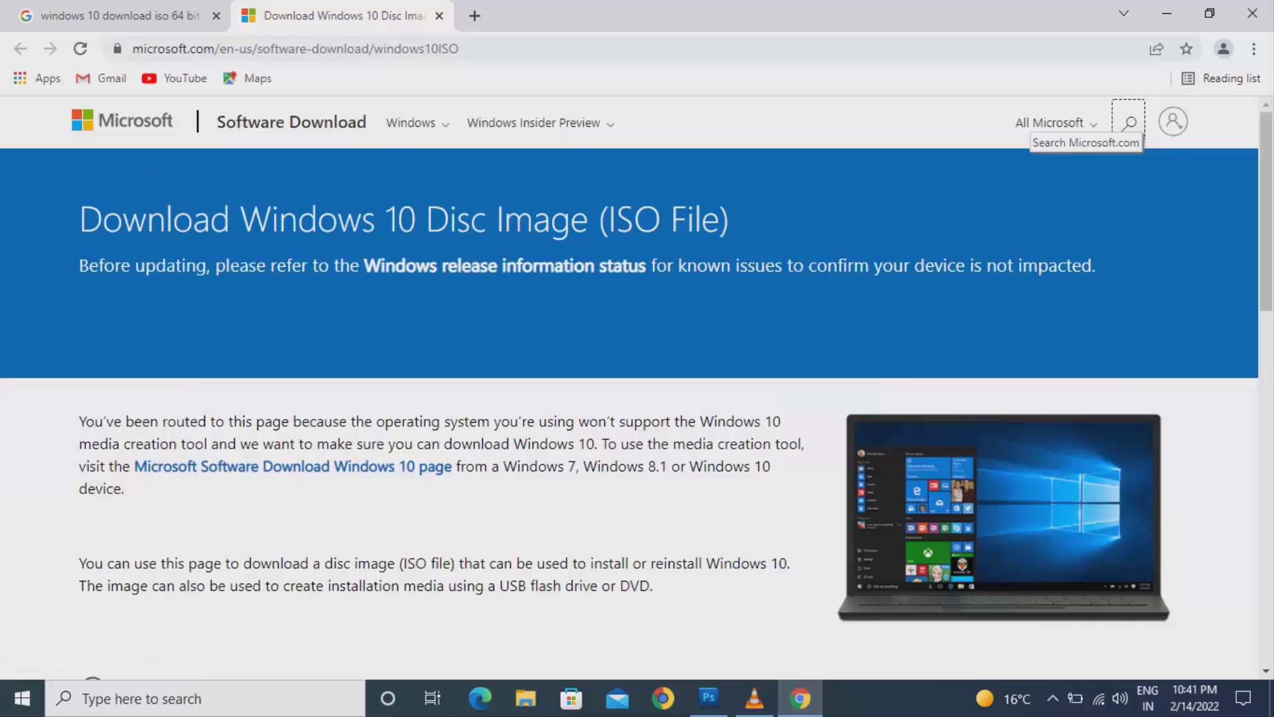
pyautogui.scroll(-3, 629, 385)
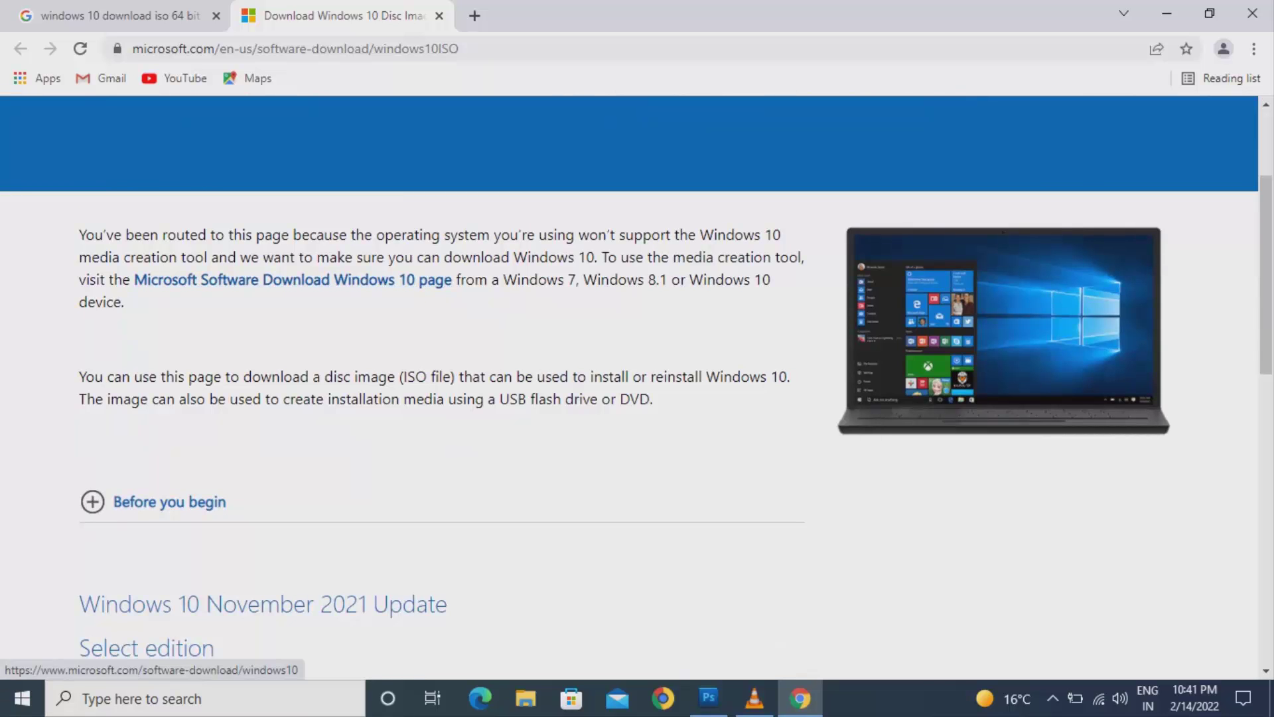
# Select the Windows 10 (multi-edition ISO) edition on the Disc Image page and confirm it.
pyautogui.scroll(2, 292, 279)
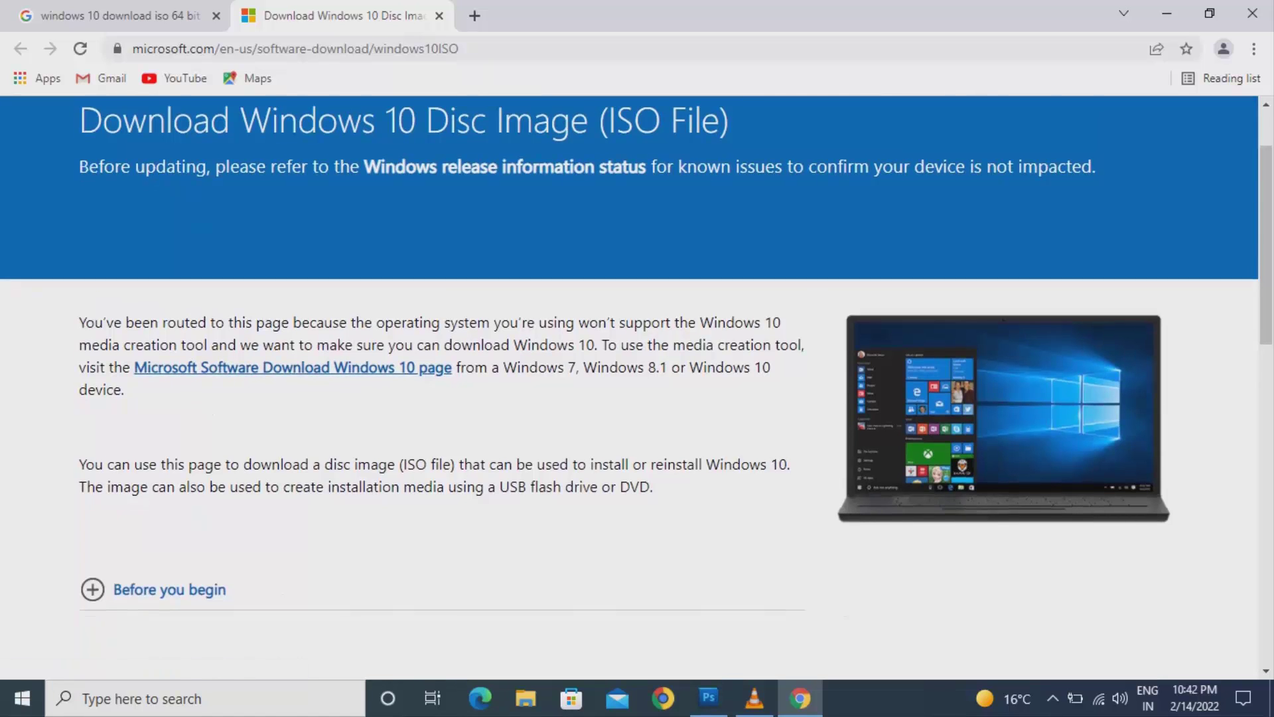
pyautogui.scroll(-2, 292, 372)
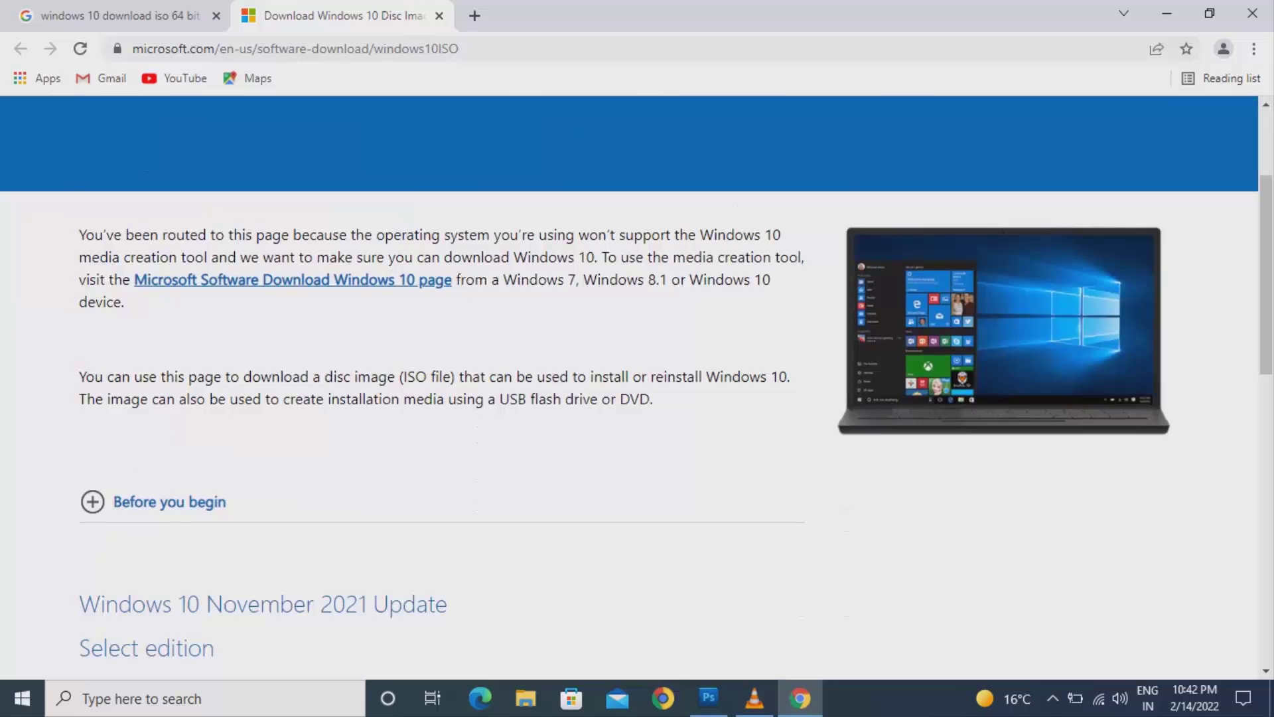
pyautogui.scroll(-3, 637, 385)
pyautogui.scroll(-1, 637, 385)
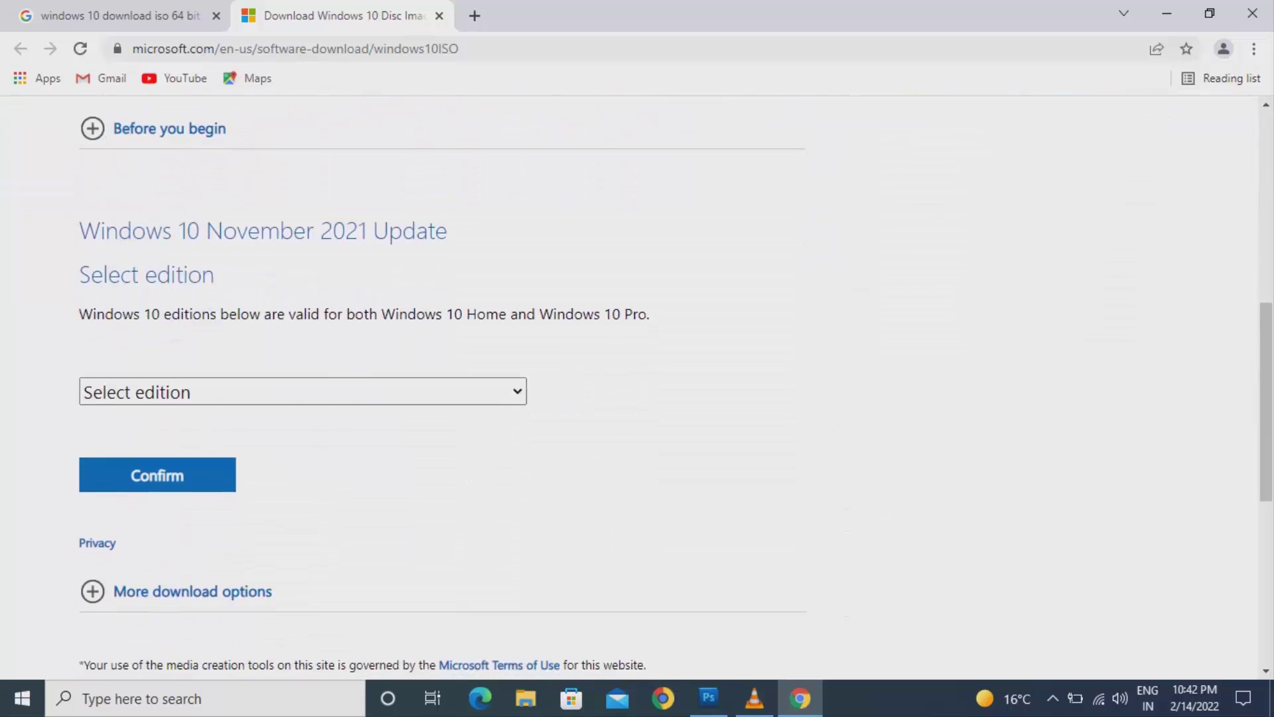
pyautogui.click(303, 392)
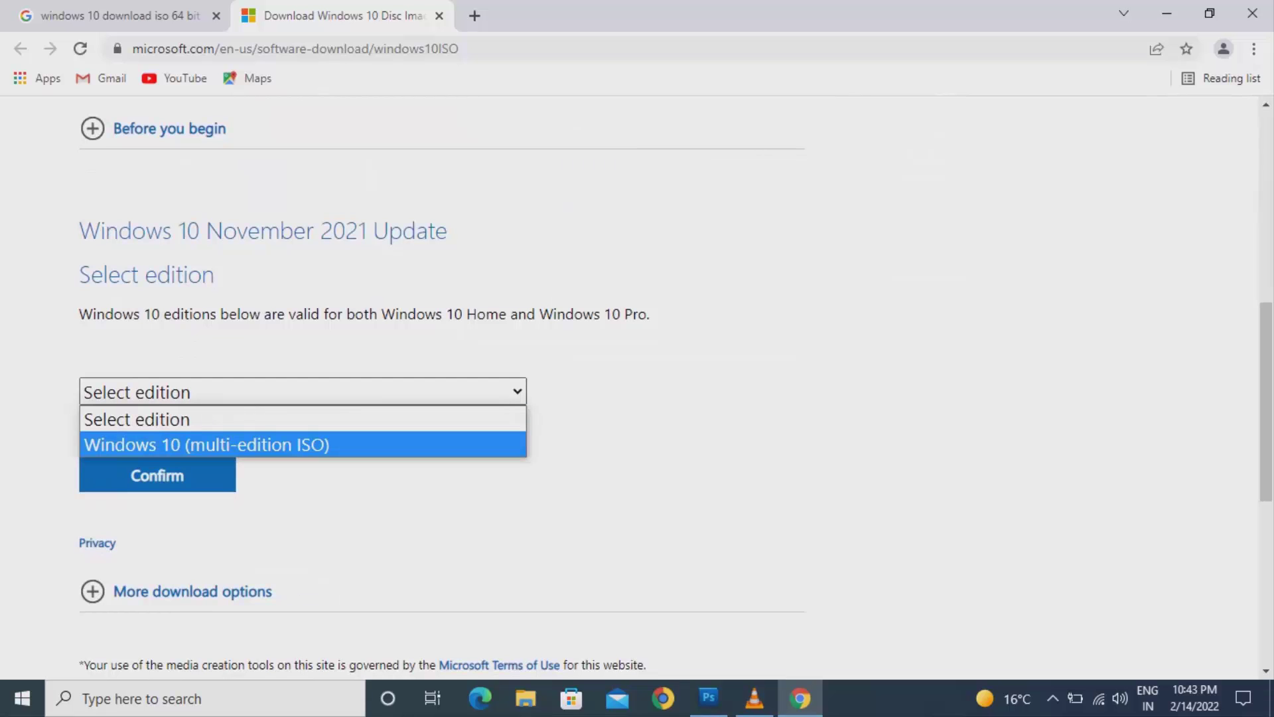
pyautogui.click(206, 445)
pyautogui.scroll(-2, 637, 385)
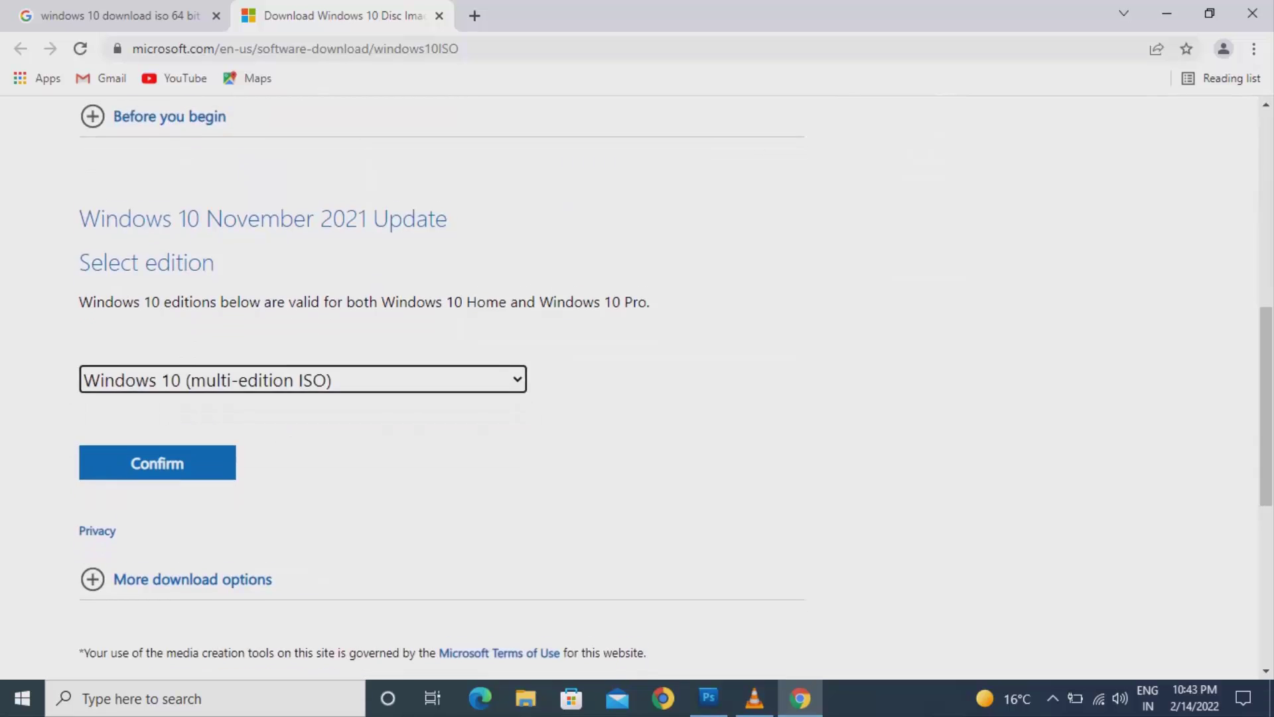
pyautogui.click(158, 289)
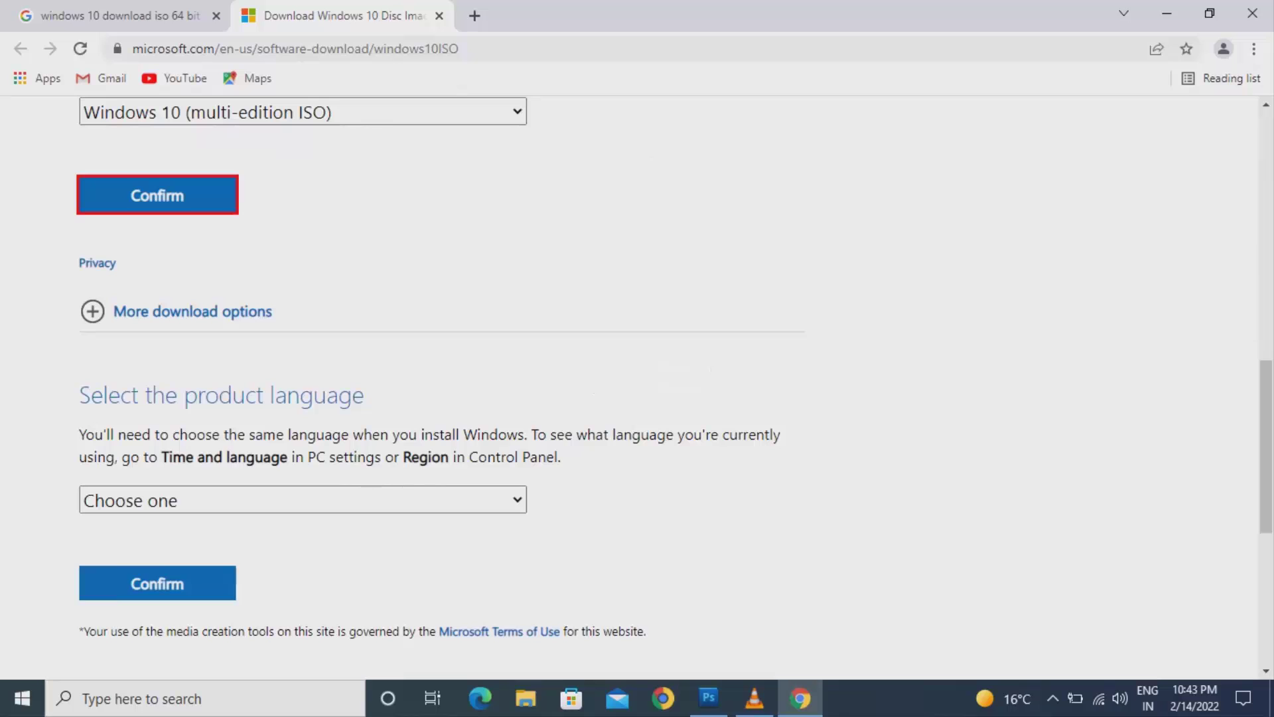
# Set the product language to English and confirm the choice.
pyautogui.moveTo(1266, 447)
pyautogui.mouseDown()
pyautogui.moveTo(1266, 408)
pyautogui.moveTo(1266, 442)
pyautogui.mouseUp()
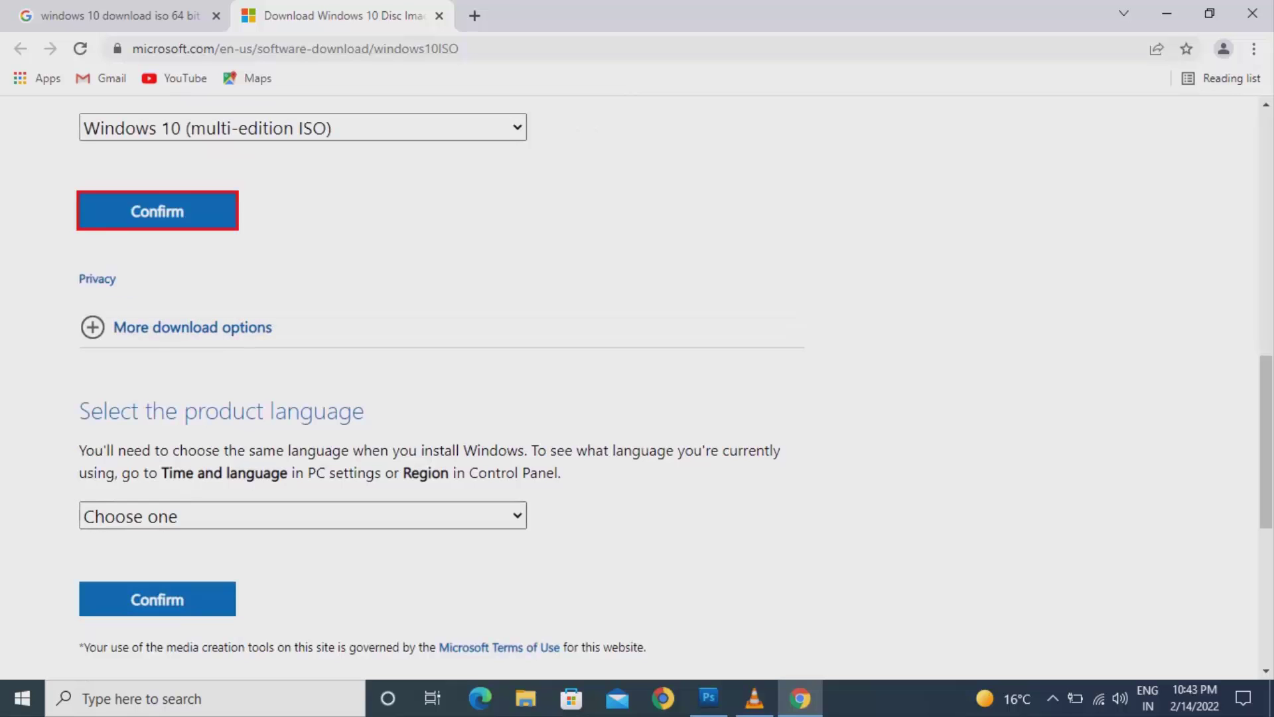
pyautogui.click(302, 516)
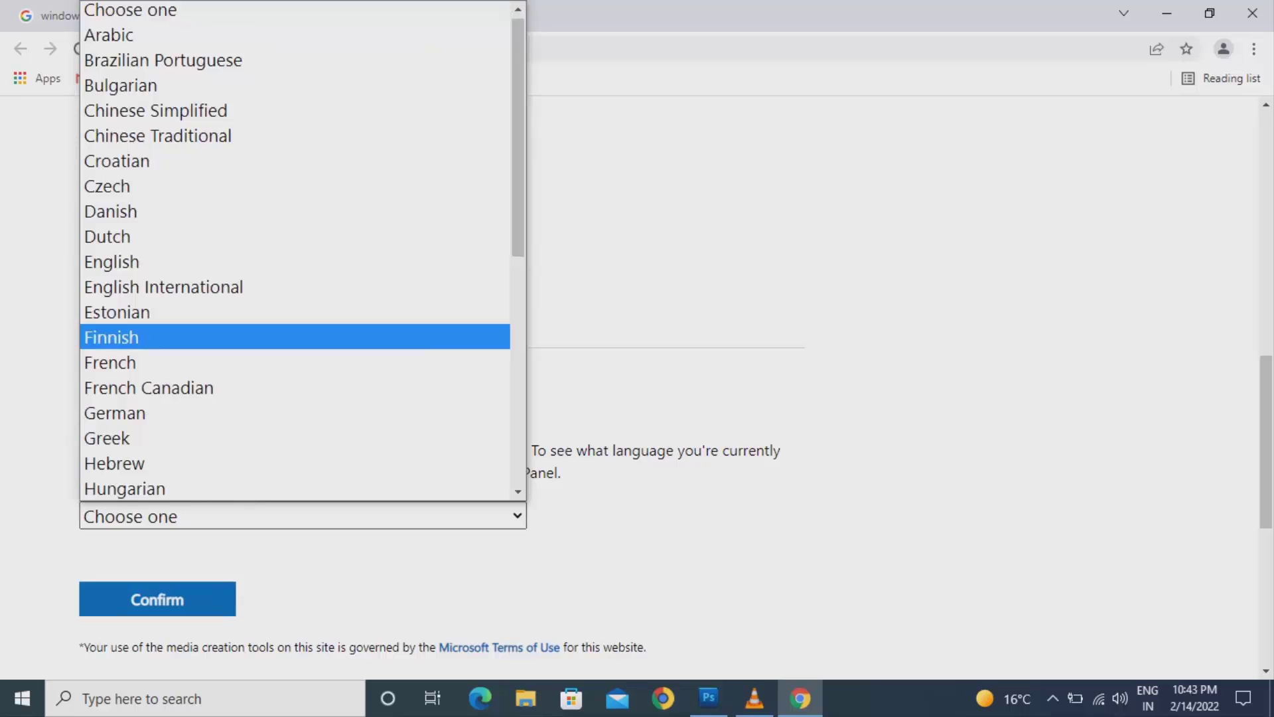
pyautogui.press('p')
pyautogui.press('p')
pyautogui.press('p')
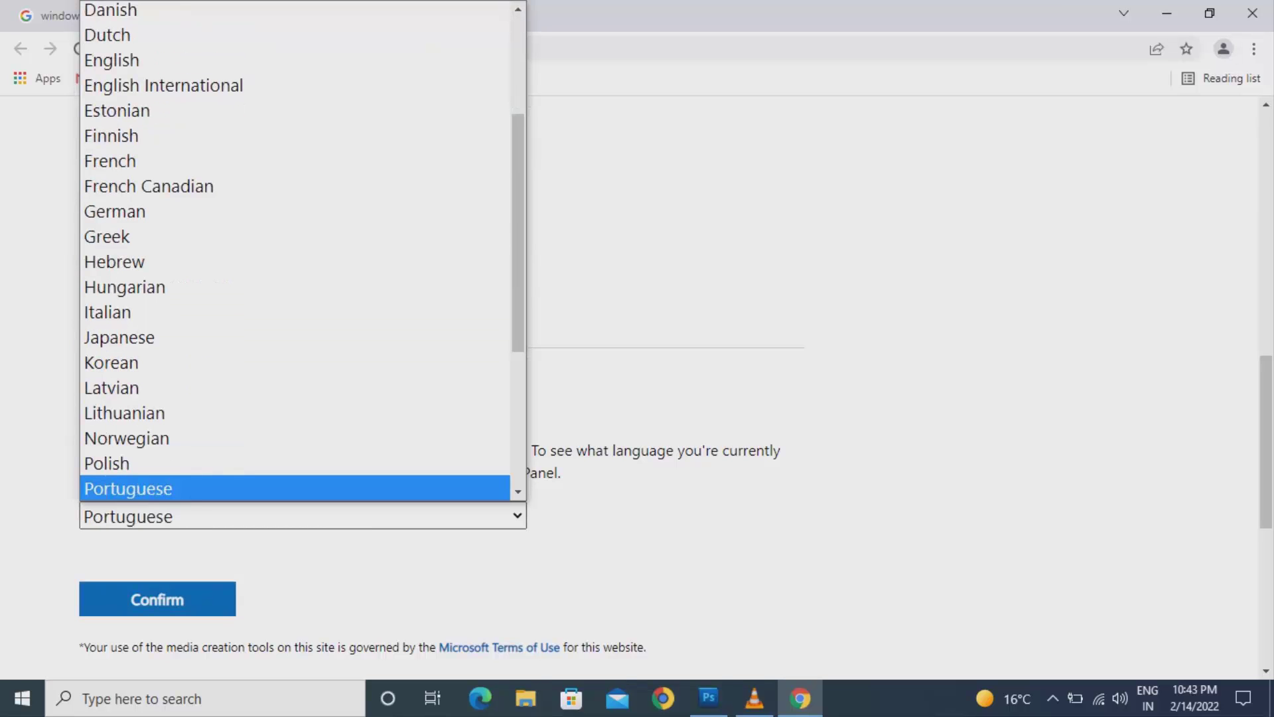
pyautogui.press('p')
pyautogui.press('p')
pyautogui.press('p')
pyautogui.scroll(3, 296, 250)
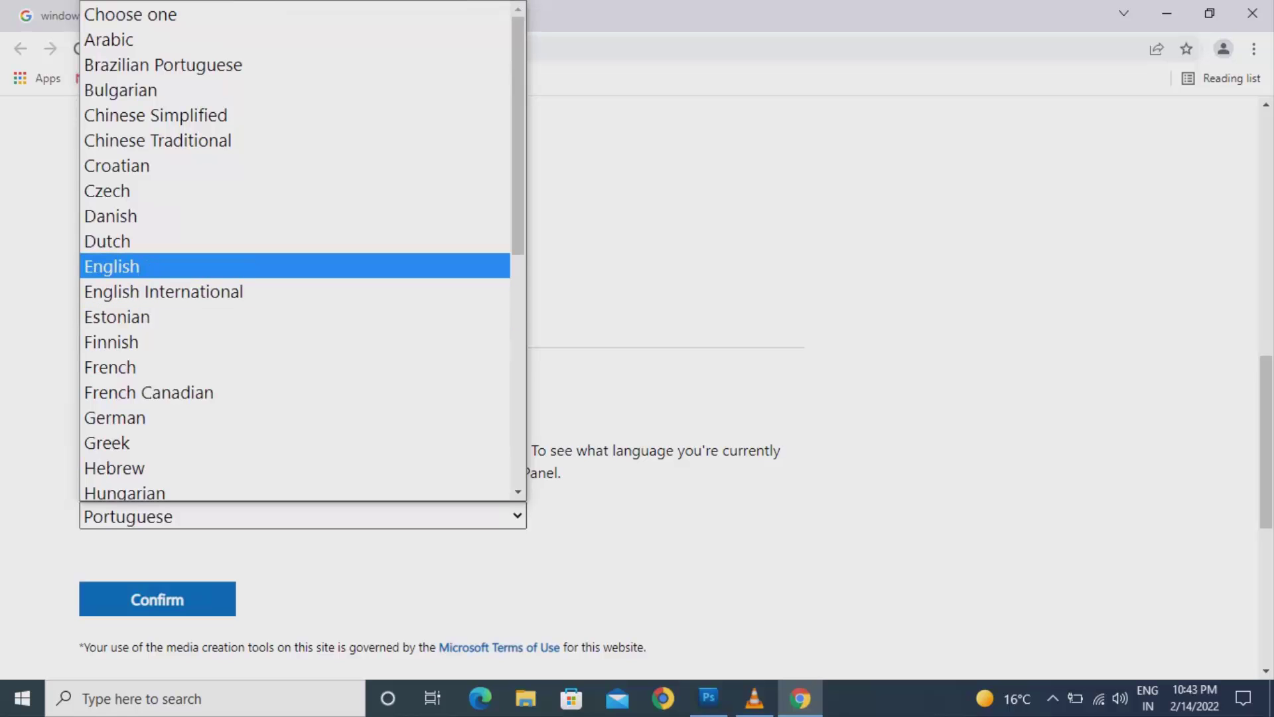
pyautogui.click(112, 266)
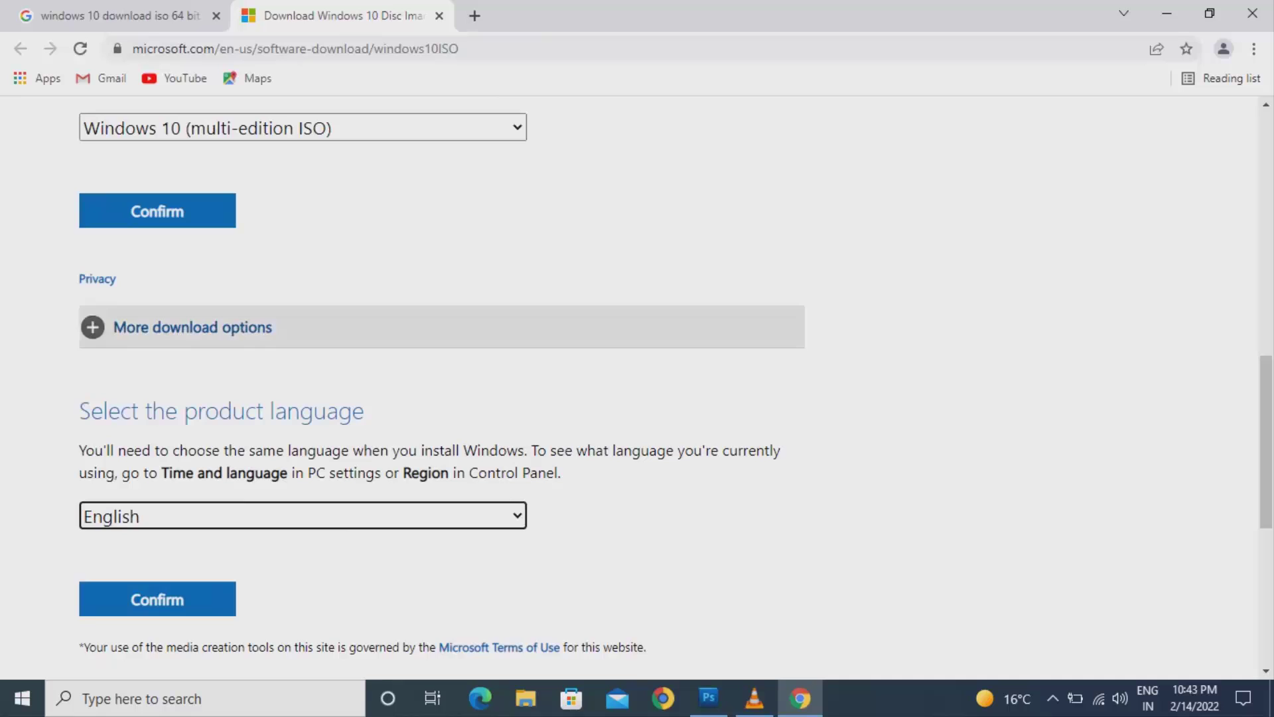
pyautogui.scroll(-4, 159, 318)
pyautogui.click(157, 319)
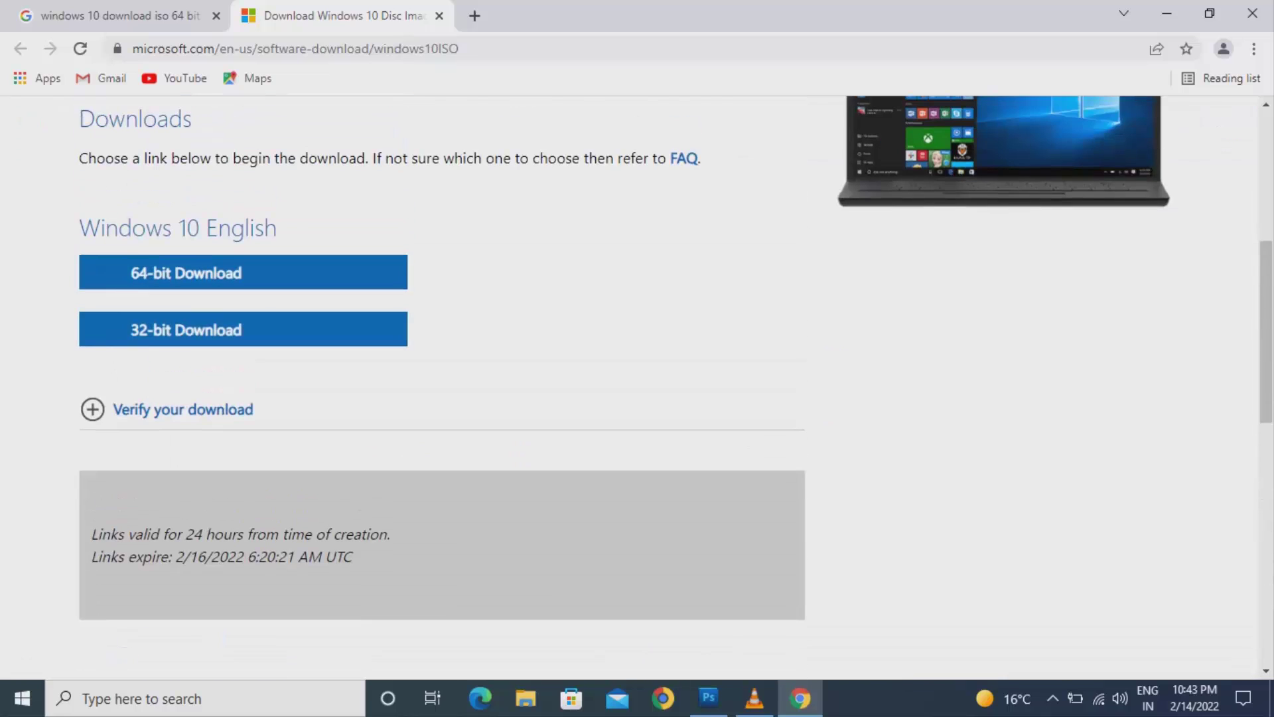
# Start the 64-bit download of Windows 10 English.
pyautogui.scroll(3, 637, 391)
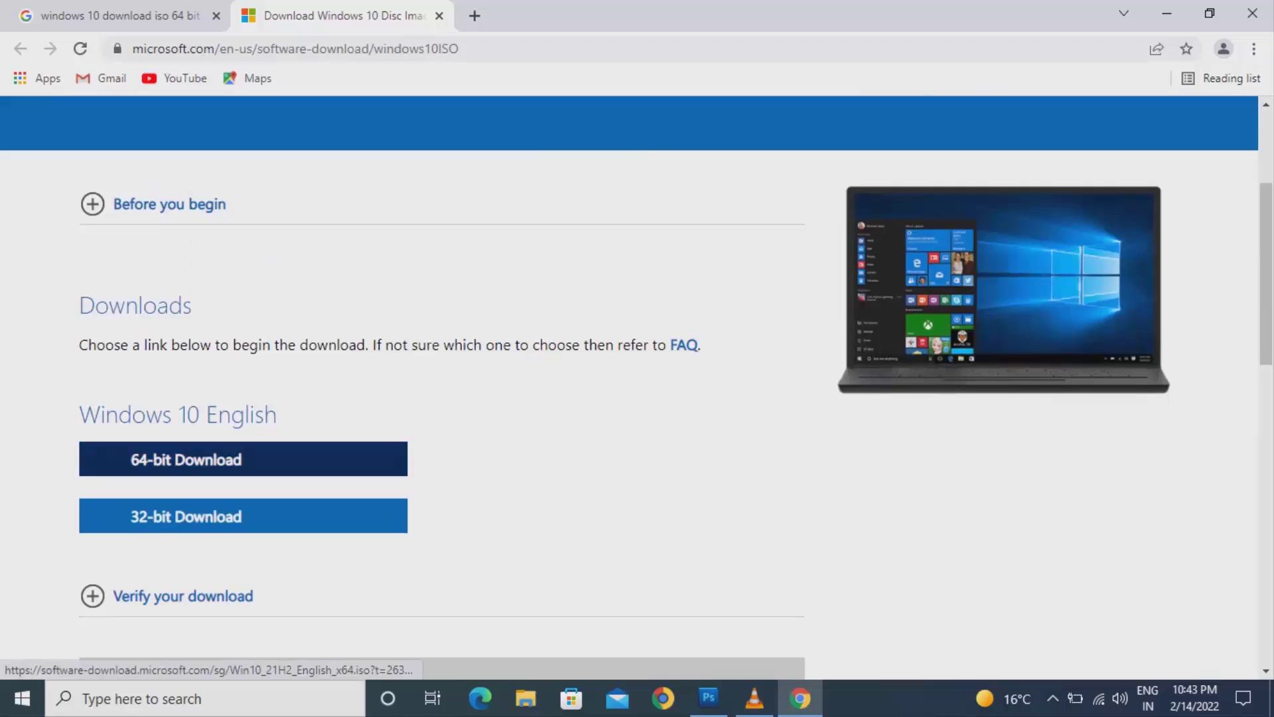
pyautogui.scroll(-3, 637, 391)
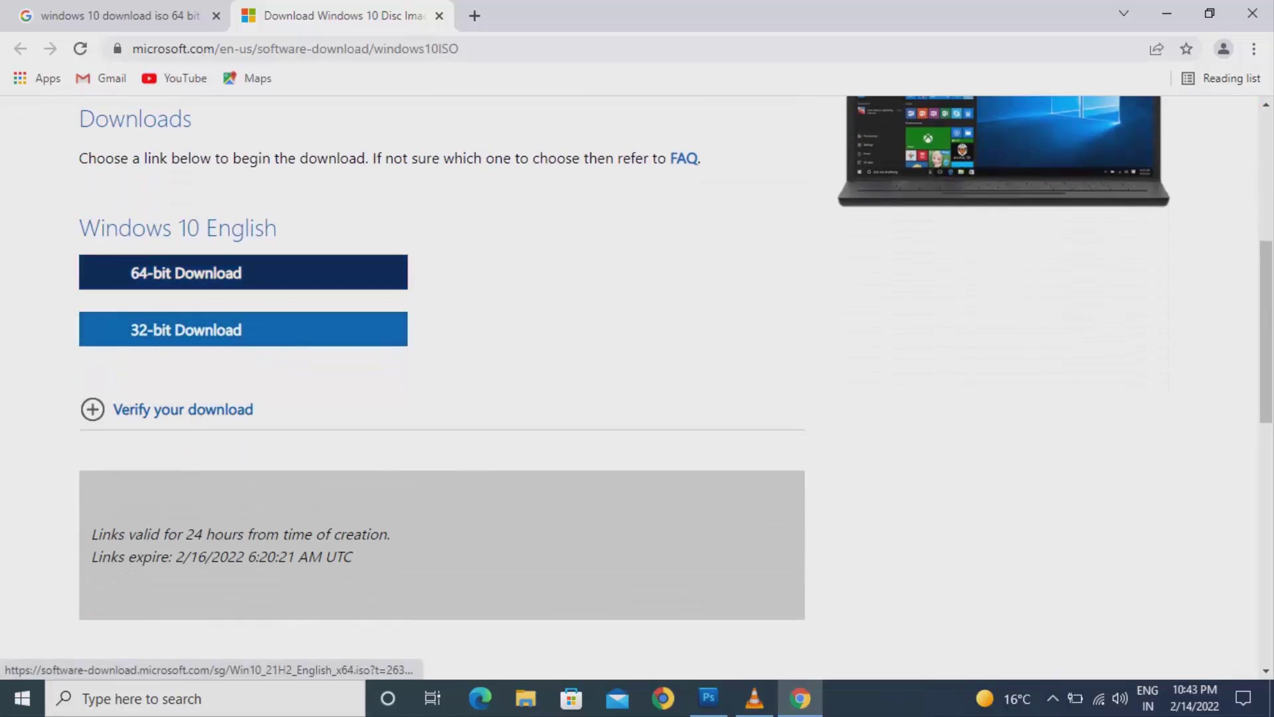
pyautogui.click(243, 272)
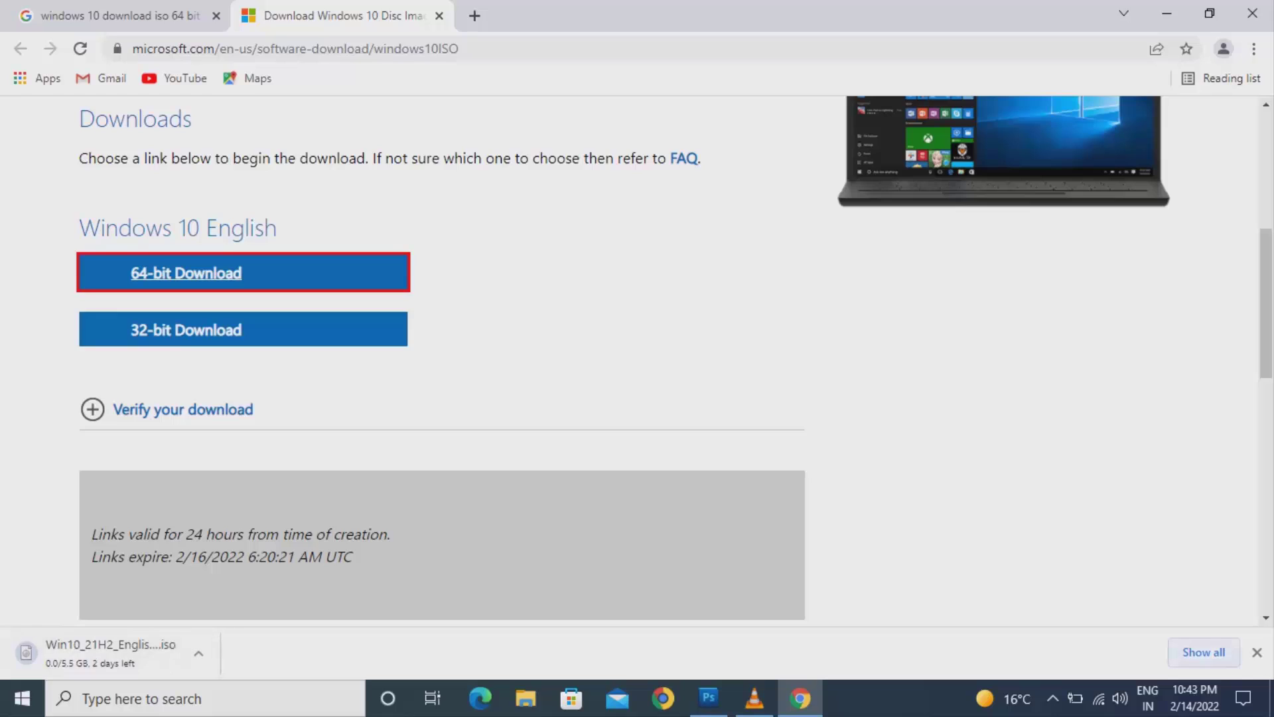
# Show all browser downloads and copy the link address of the Win10_21H2_English_x64.iso download.
pyautogui.click(1203, 651)
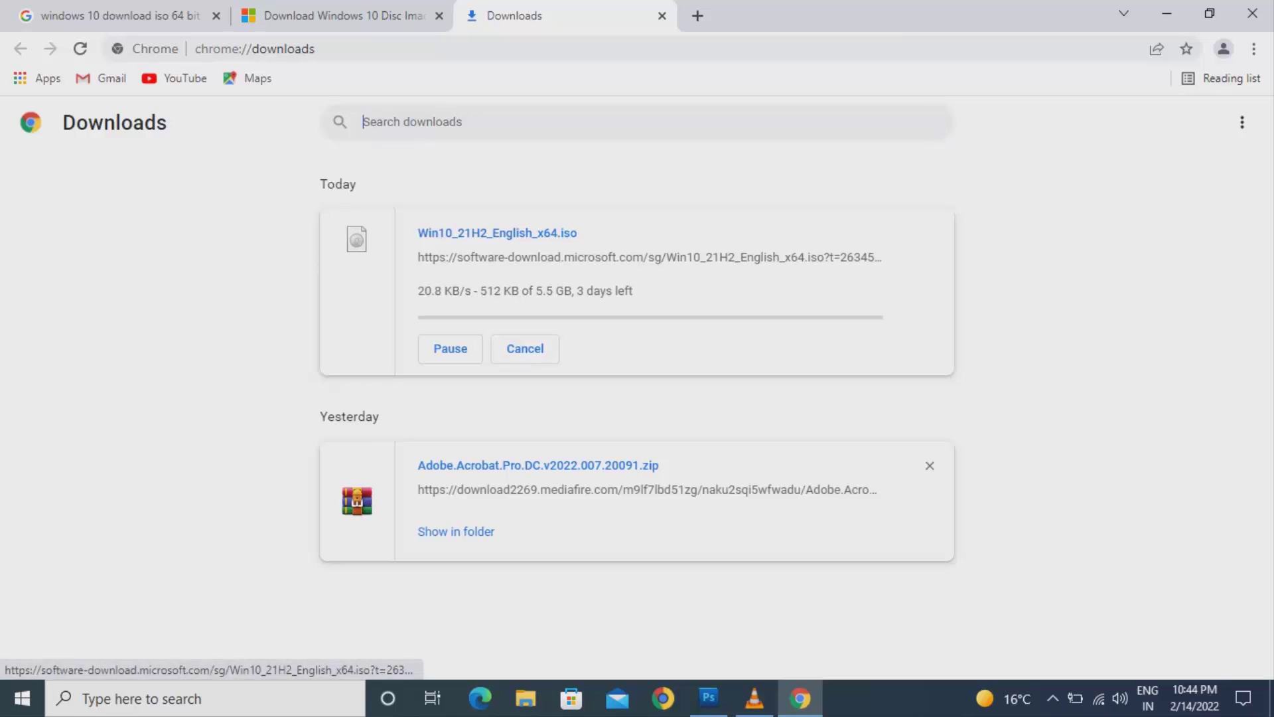
pyautogui.rightClick(437, 253)
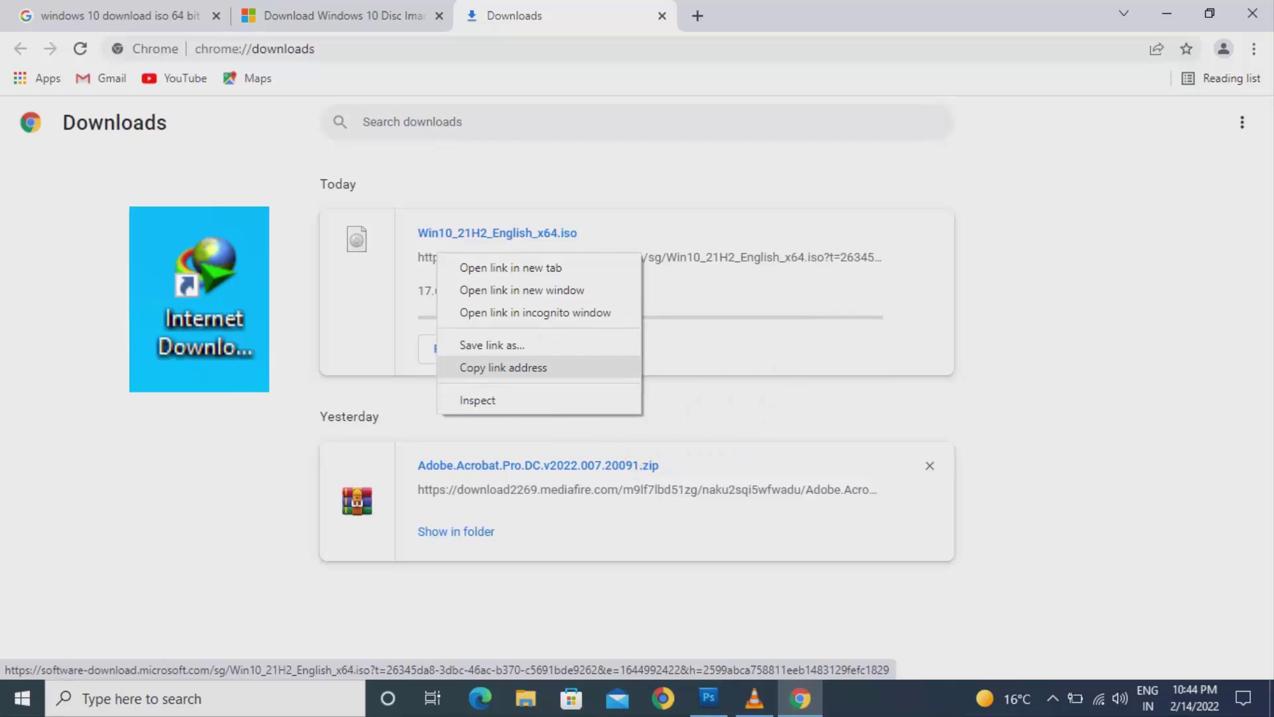
pyautogui.click(503, 367)
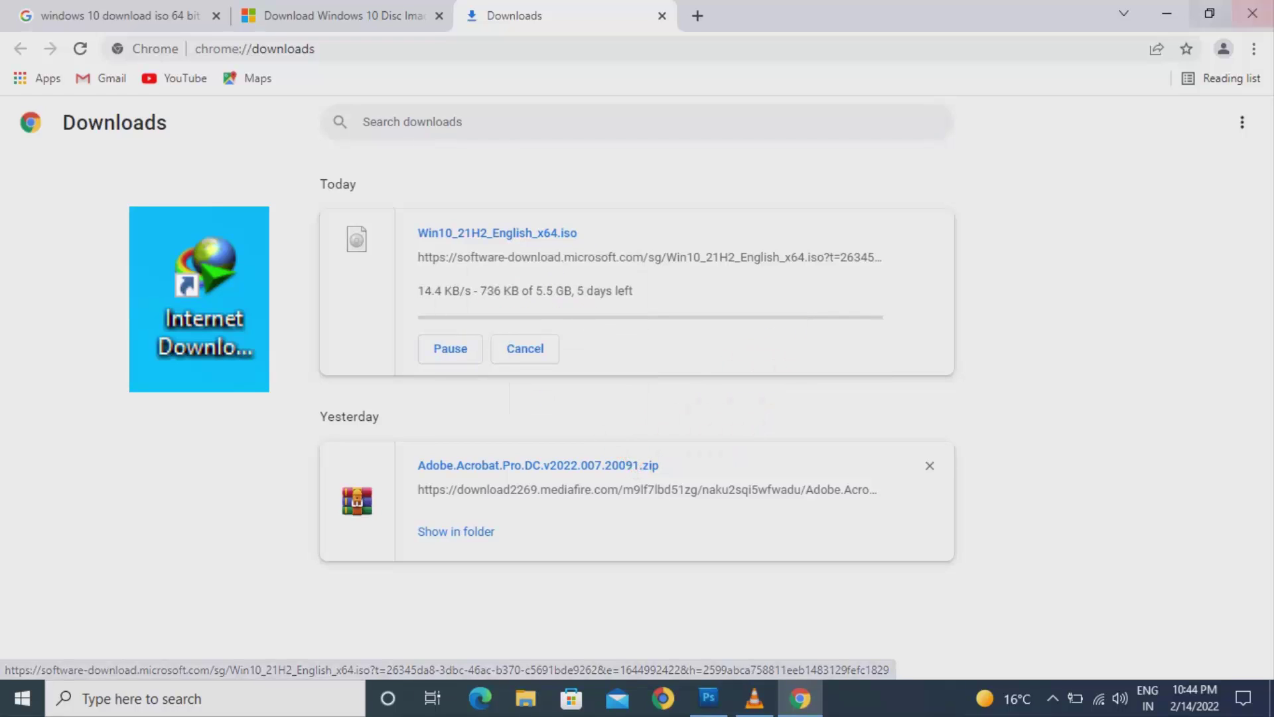
# Minimize the browser, launch Internet Download Manager from the desktop and dismiss its Tip of the Day.
pyautogui.click(1167, 14)
pyautogui.rightClick(521, 290)
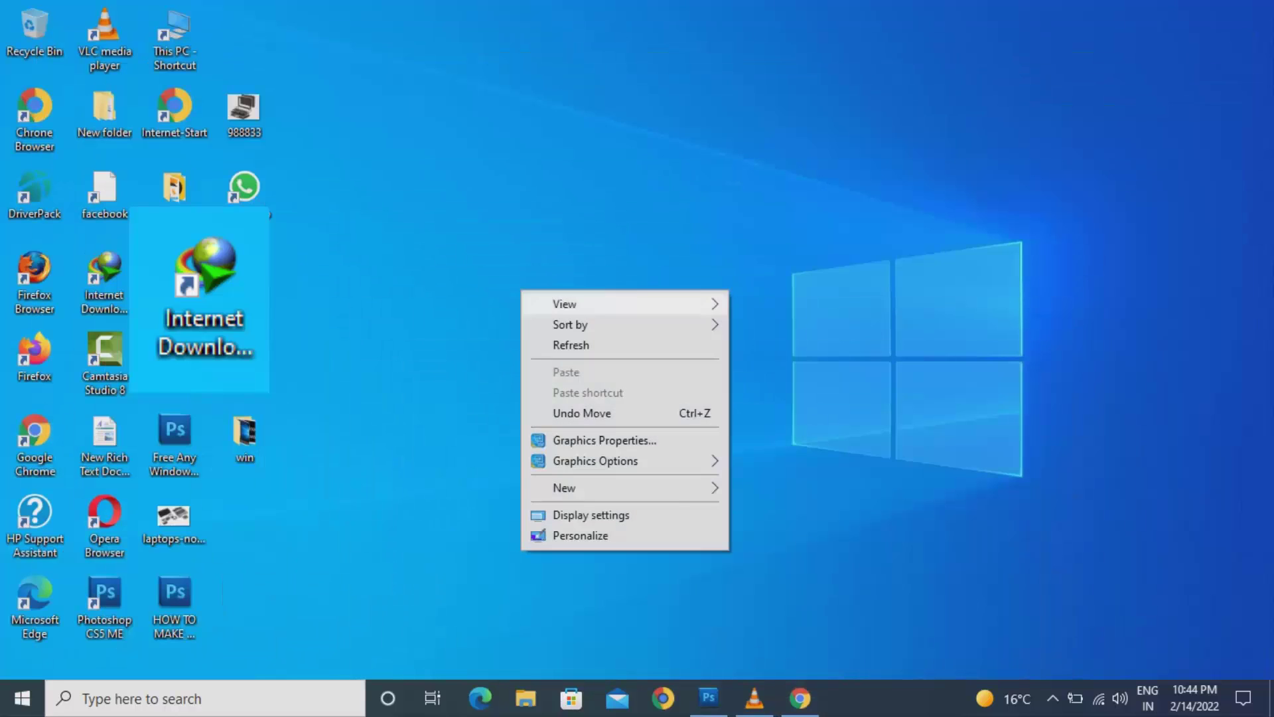
pyautogui.click(551, 345)
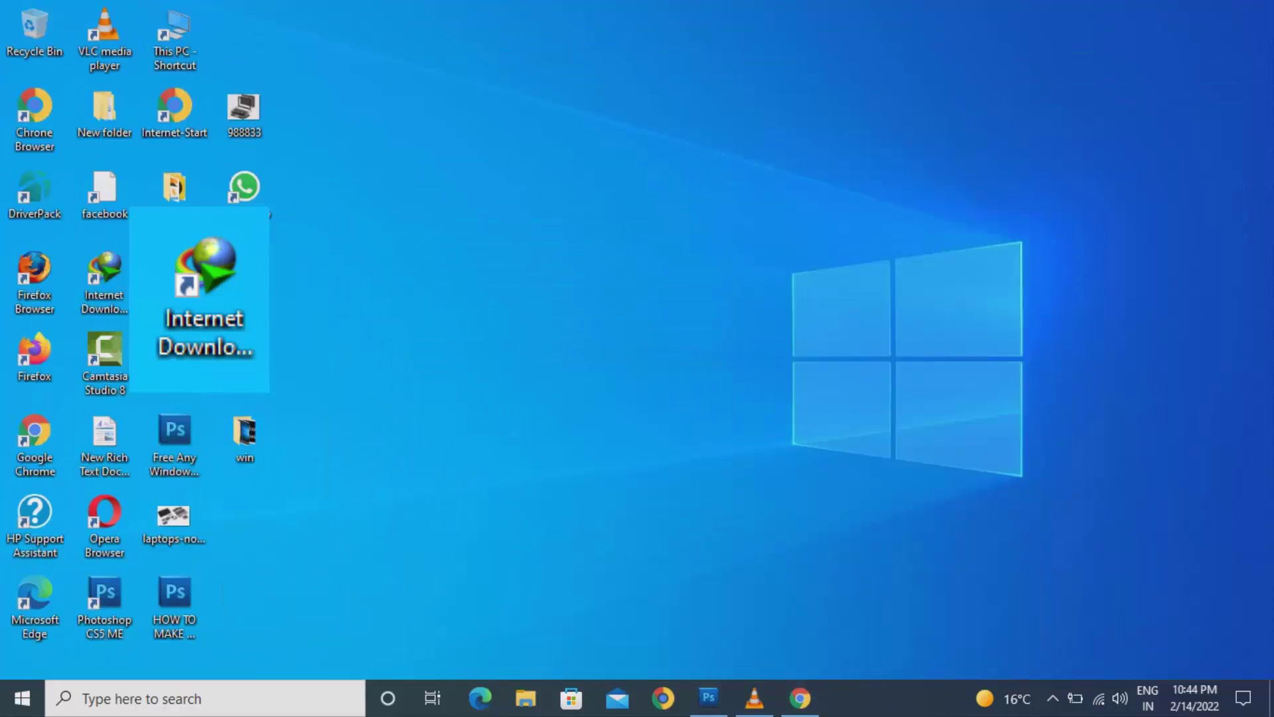
pyautogui.doubleClick(104, 279)
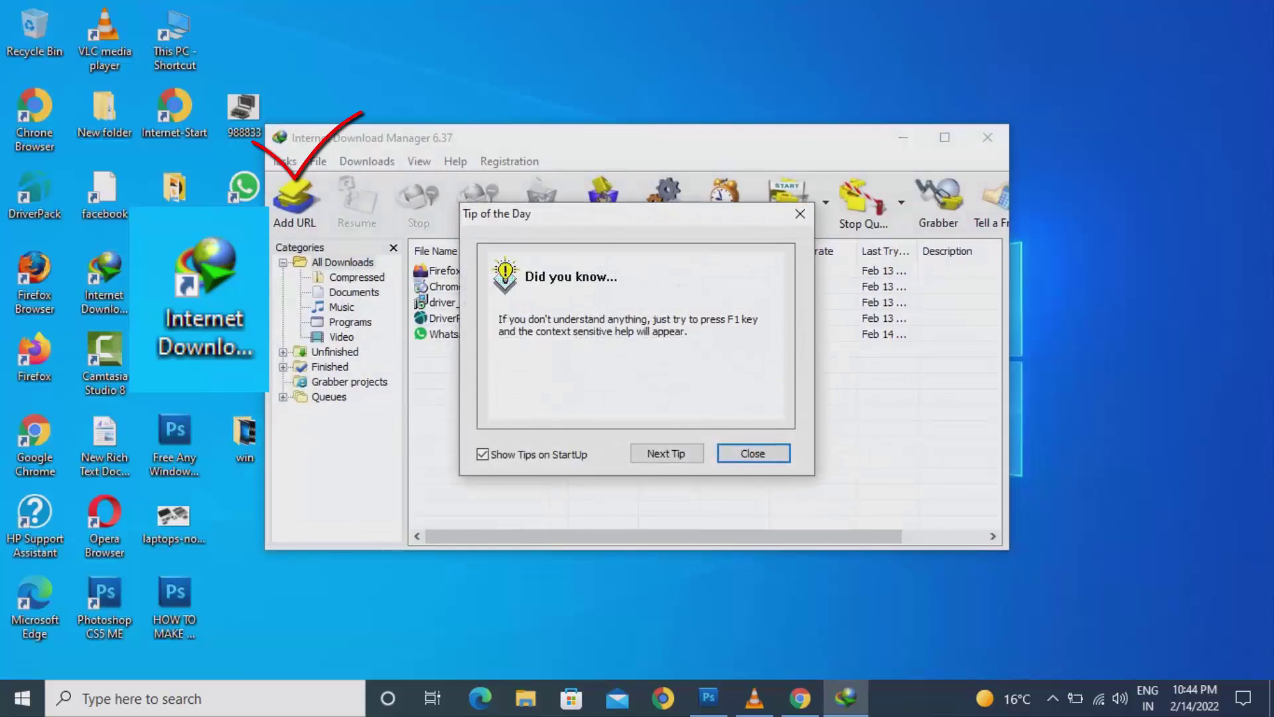
pyautogui.click(753, 454)
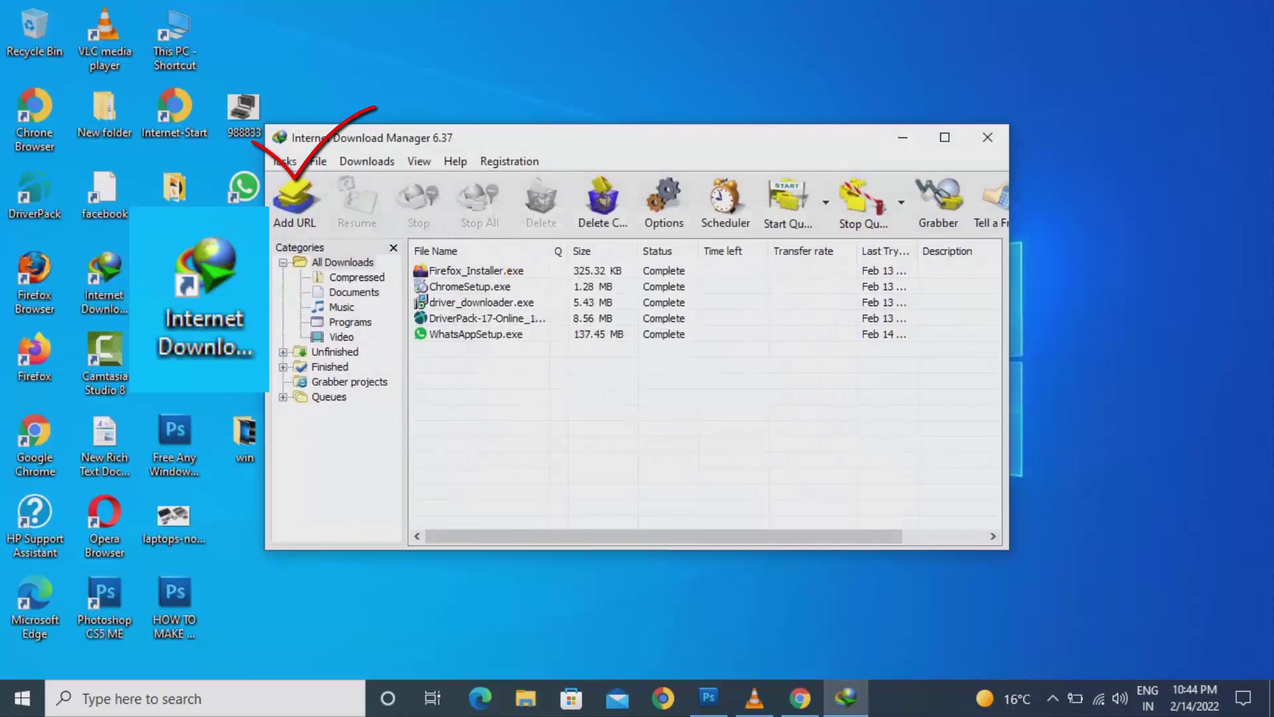
# Add the copied ISO link as a new download address and start downloading Win10_21H2_English_x64.iso.
pyautogui.click(294, 199)
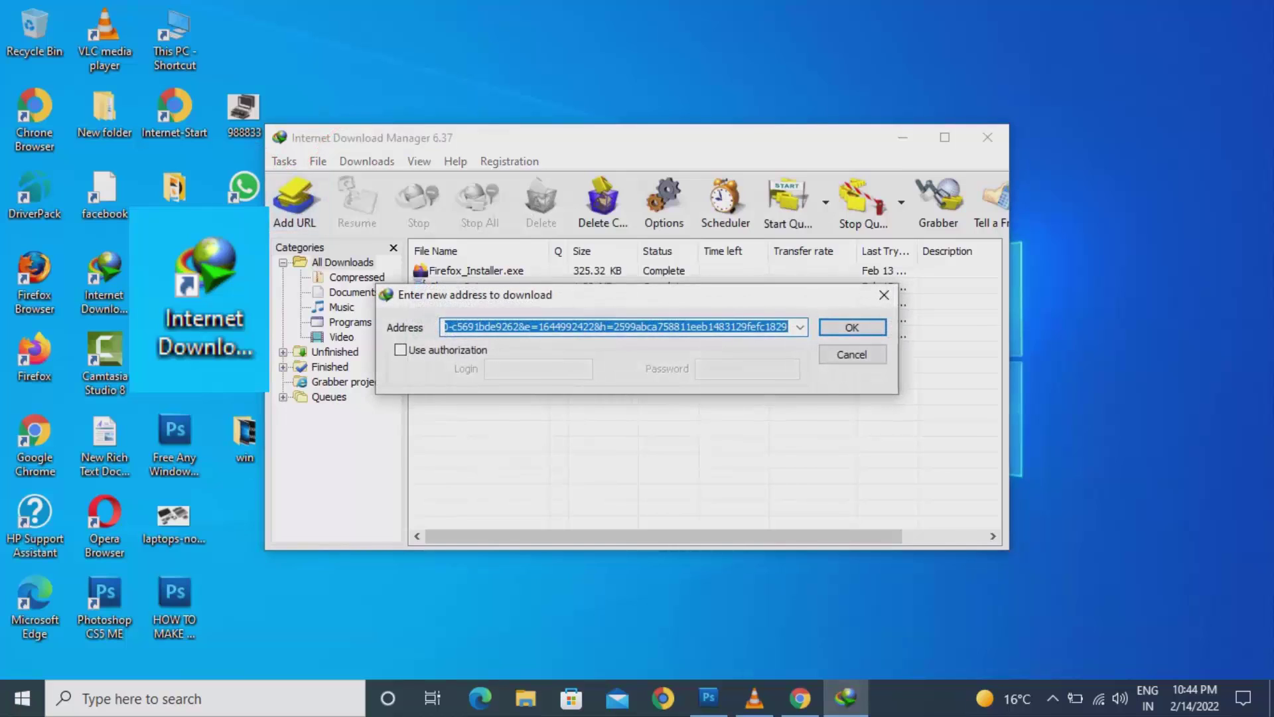
pyautogui.moveTo(624, 295); pyautogui.dragTo(691, 396)
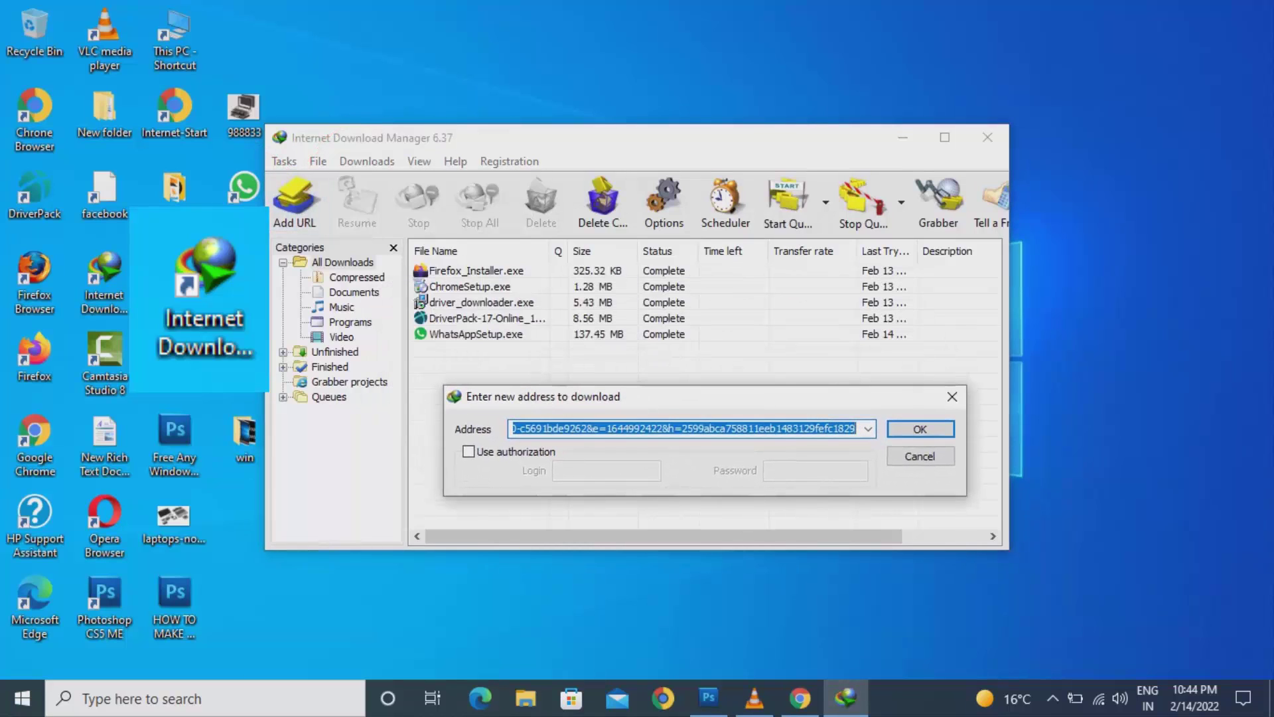
pyautogui.hotkey('ctrl', 'v')
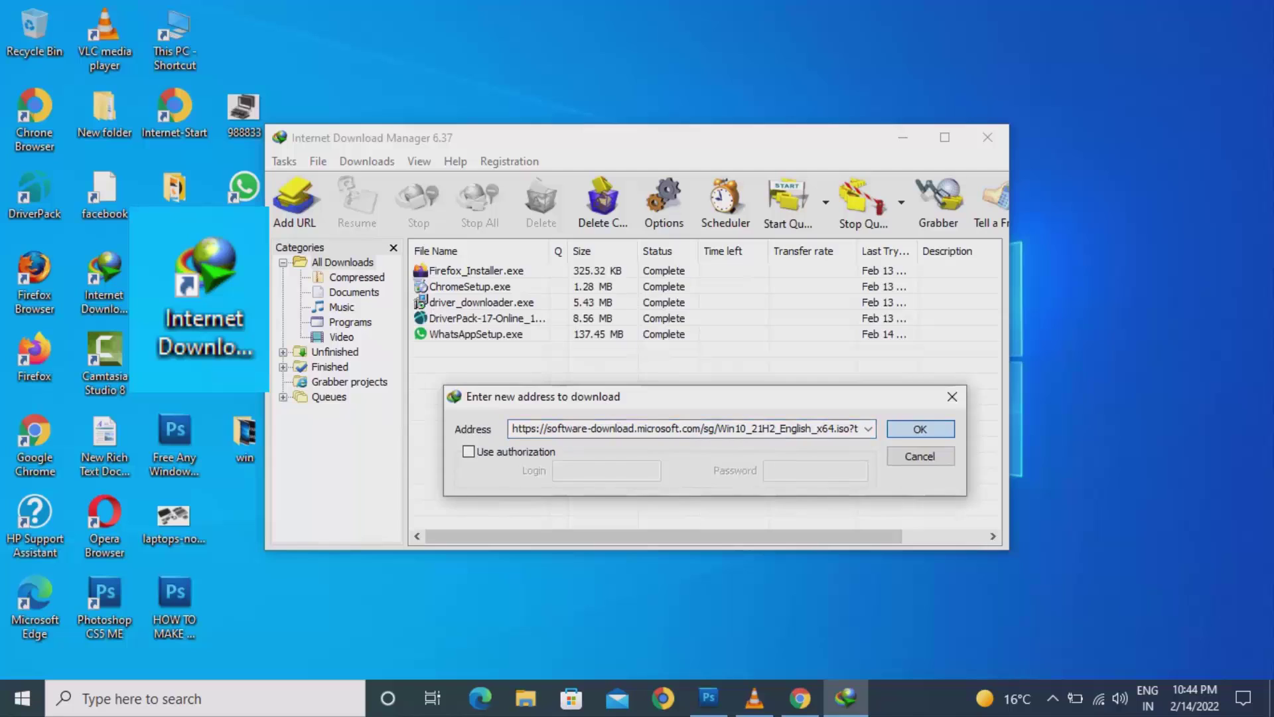
pyautogui.press('Return')
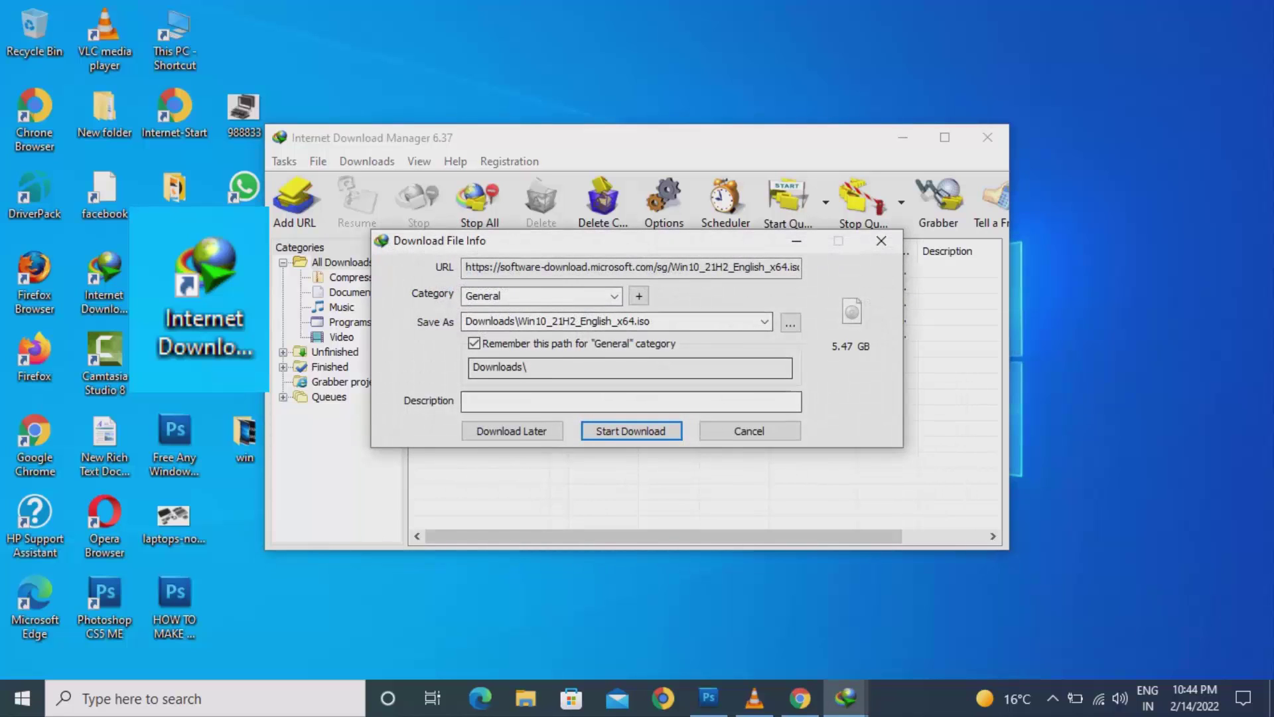
pyautogui.press('Return')
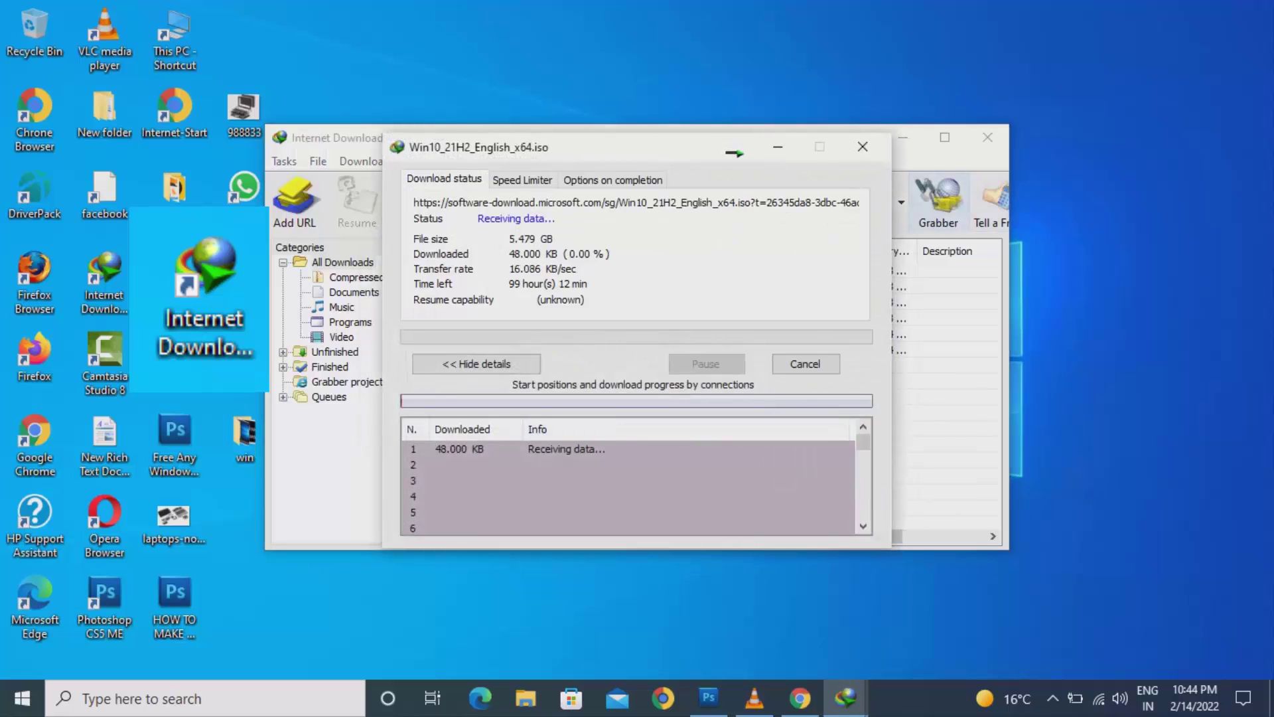
# Minimize the main Internet Download Manager window and move the ISO's download status window aside on the desktop.
pyautogui.click(902, 137)
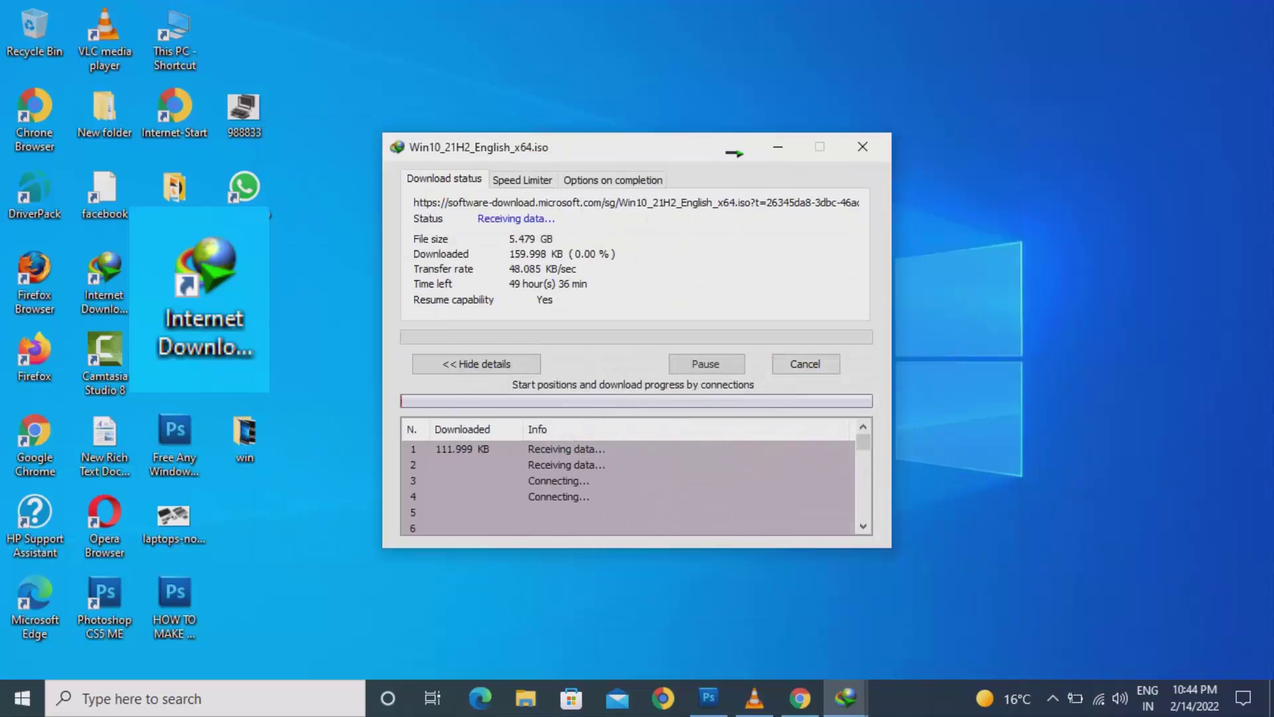
pyautogui.moveTo(735, 152); pyautogui.dragTo(877, 69)
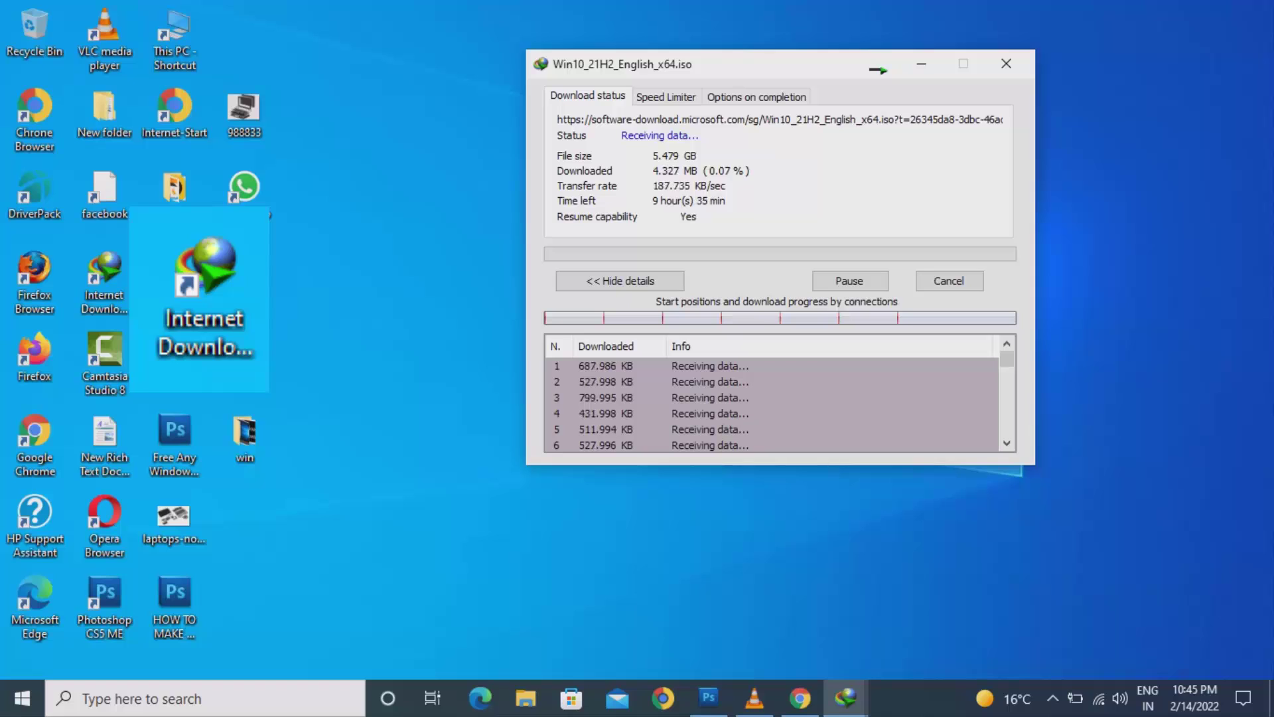
pyautogui.moveTo(878, 70); pyautogui.dragTo(1029, 52)
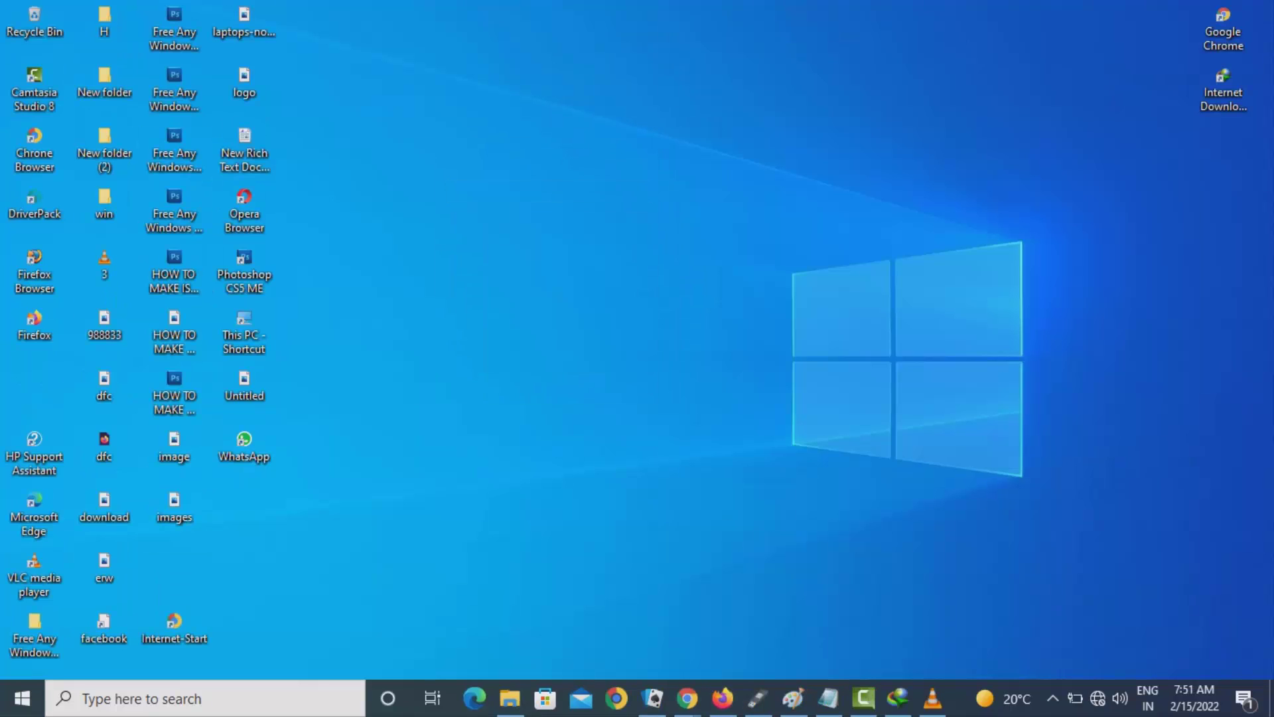
pyautogui.rightClick(404, 140)
pyautogui.click(453, 194)
pyautogui.rightClick(404, 140)
pyautogui.click(454, 195)
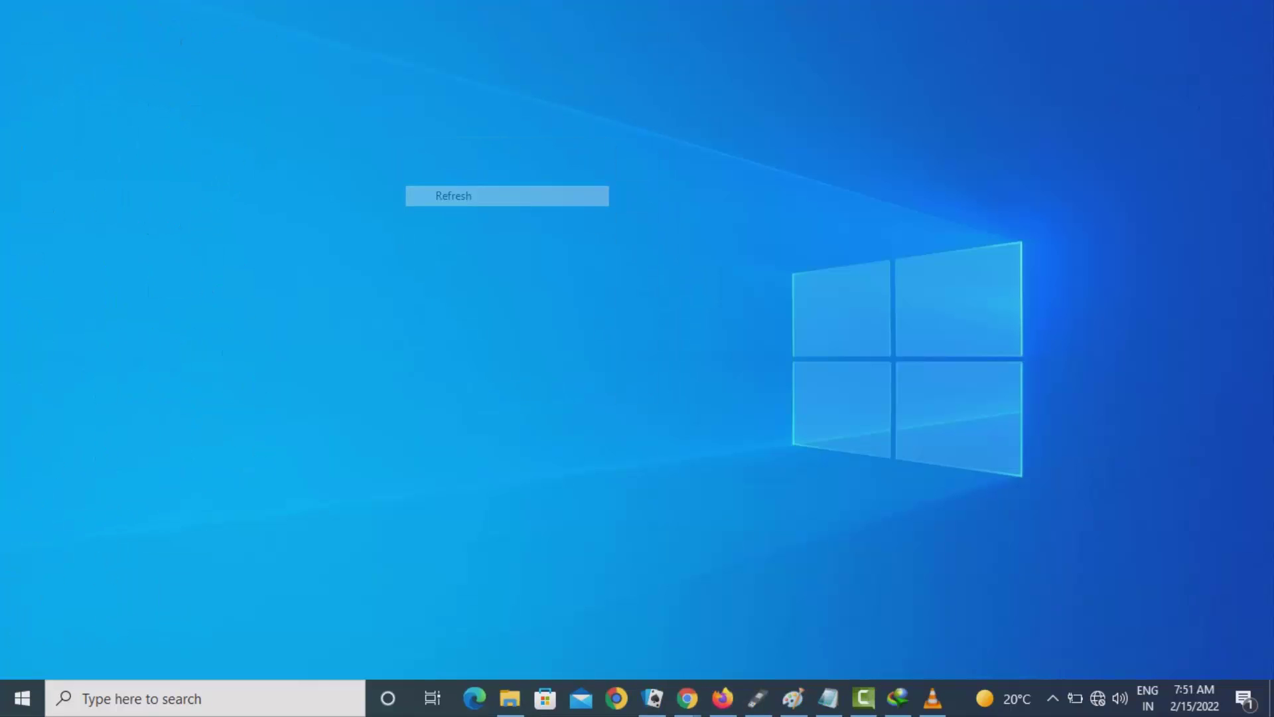
pyautogui.rightClick(367, 118)
pyautogui.click(417, 172)
pyautogui.rightClick(373, 122)
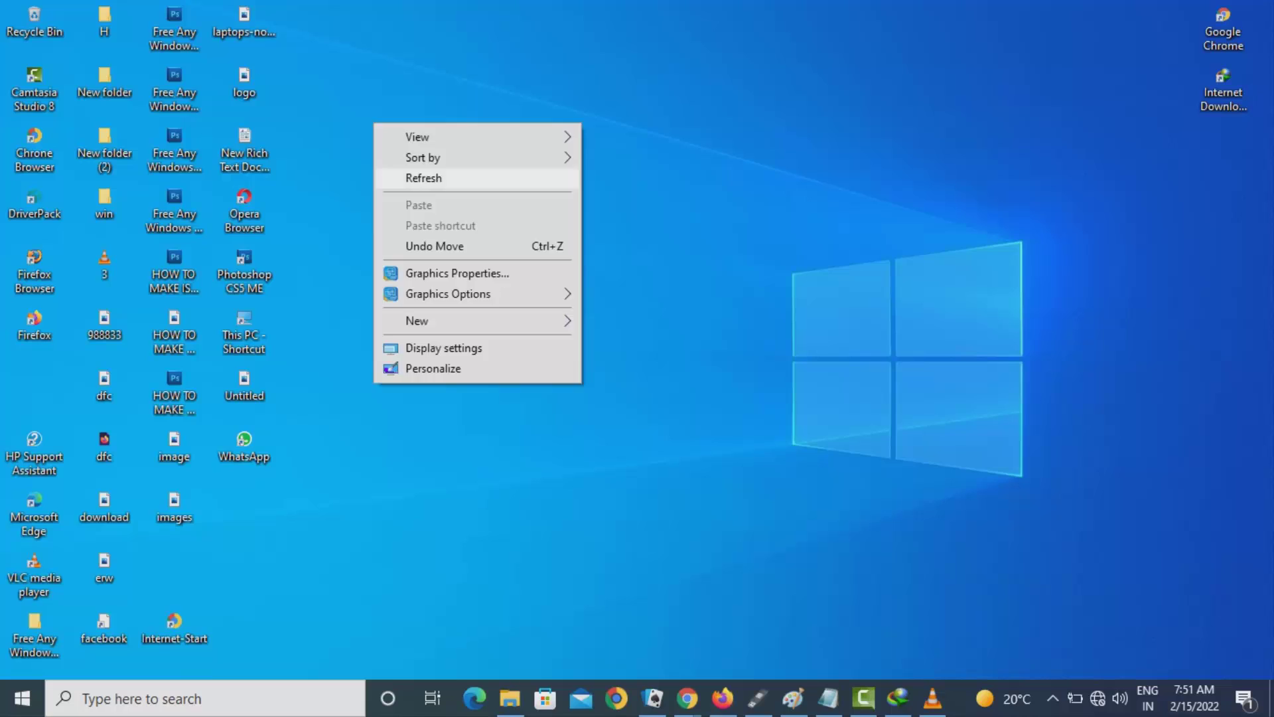
pyautogui.click(425, 176)
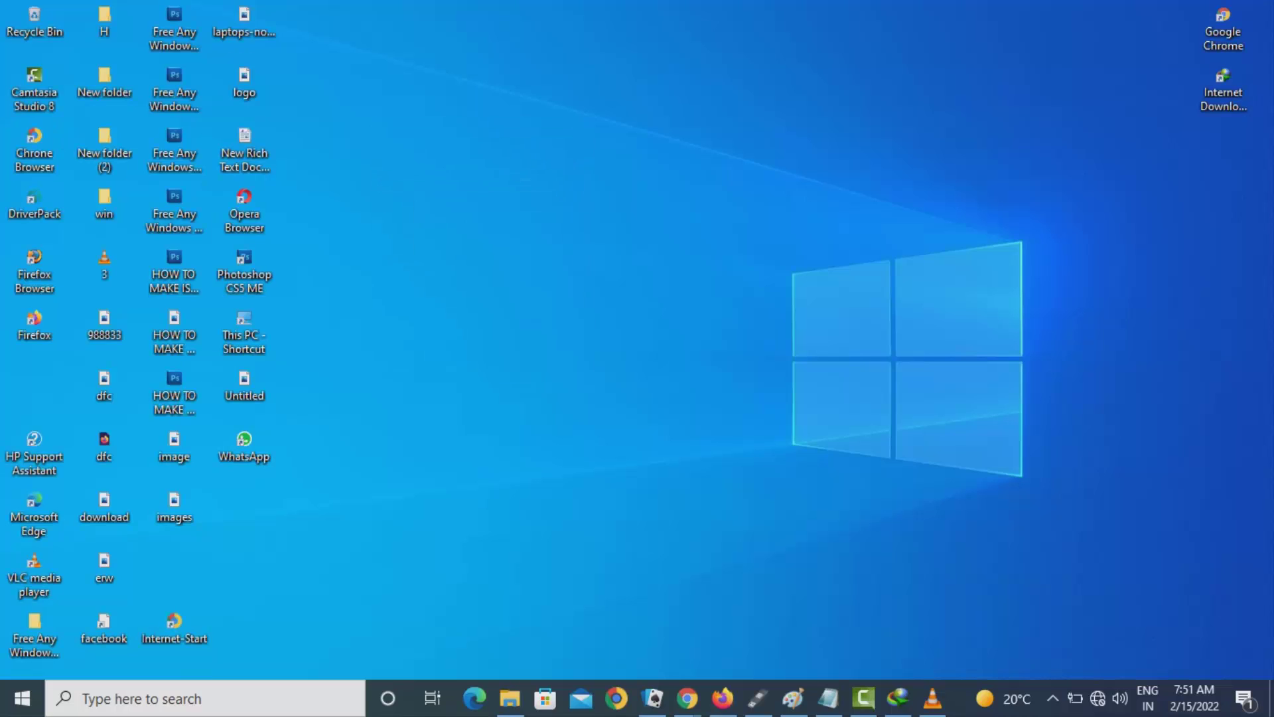
pyautogui.rightClick(457, 213)
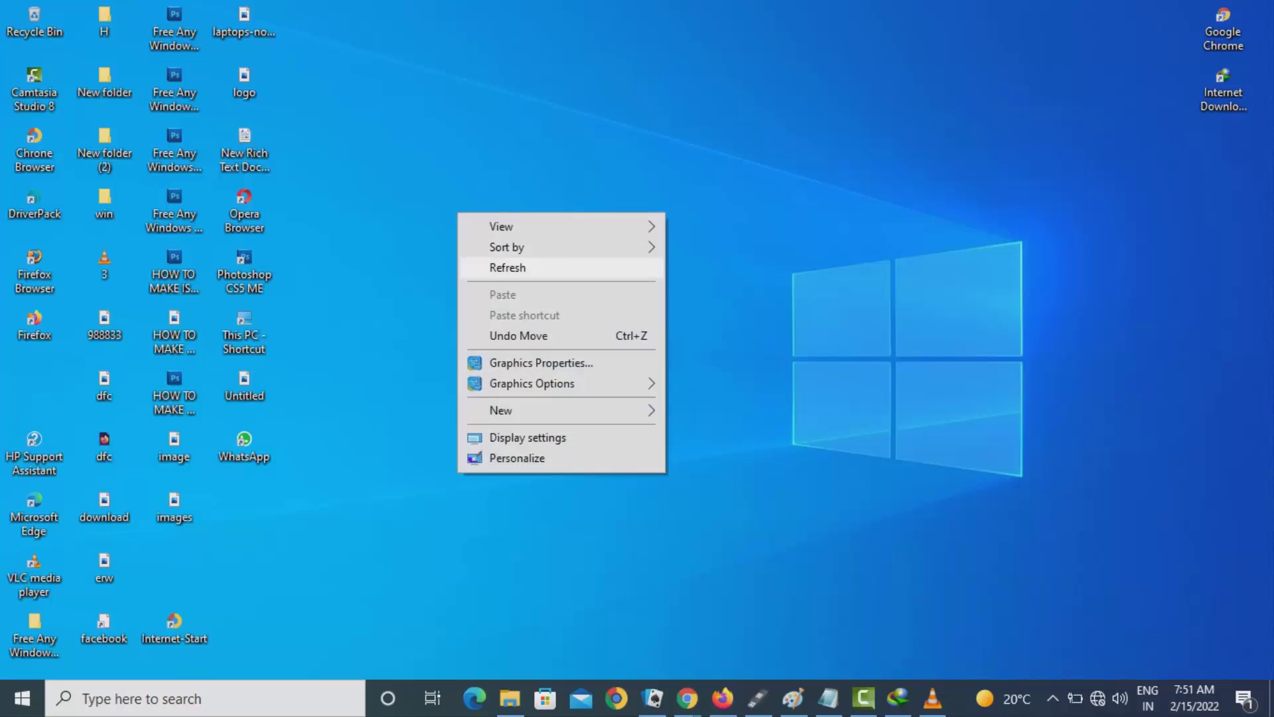
pyautogui.click(478, 267)
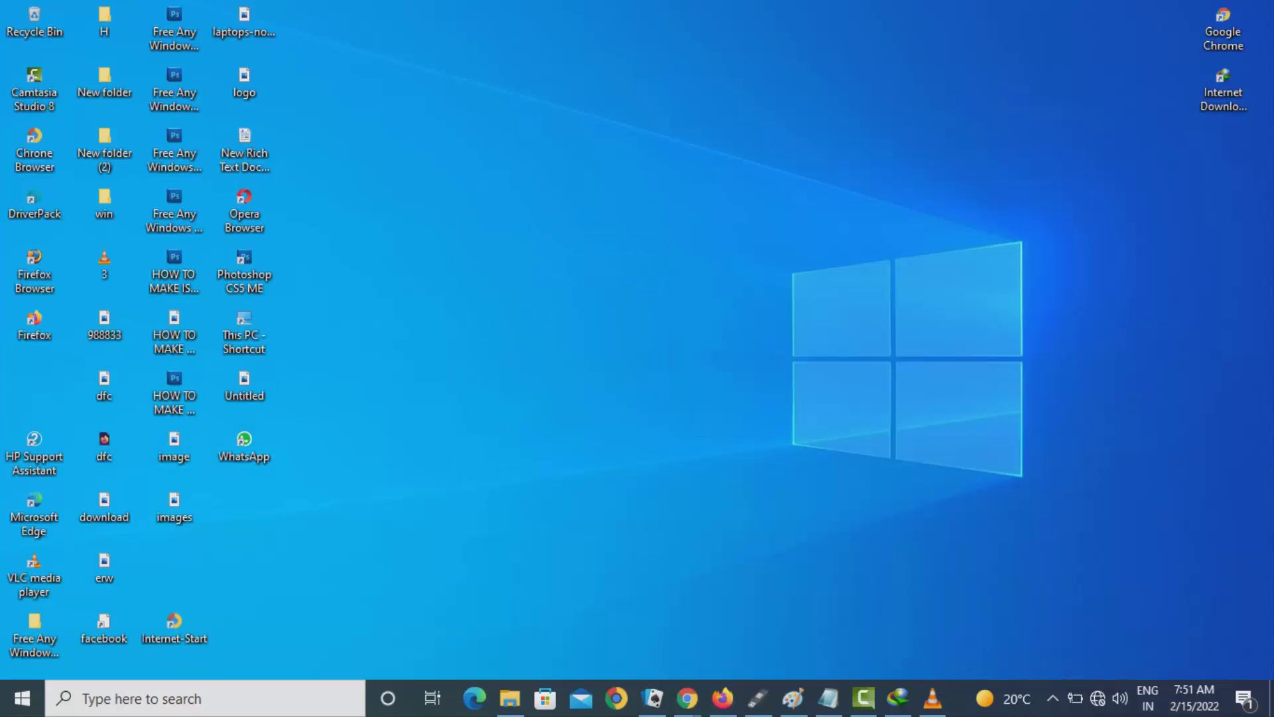